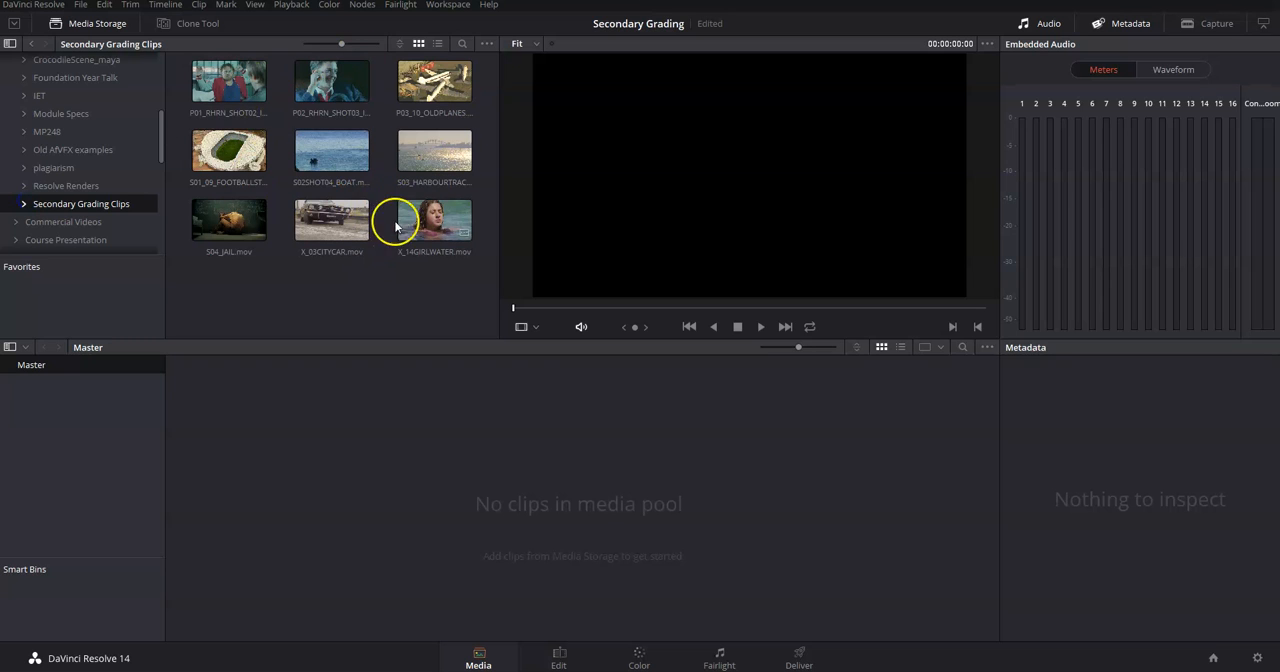
# Add all nine clips from Secondary Grading Clips to the media pool and change the project frame rate to match them.
pyautogui.moveTo(480, 287); pyautogui.dragTo(461, 495)
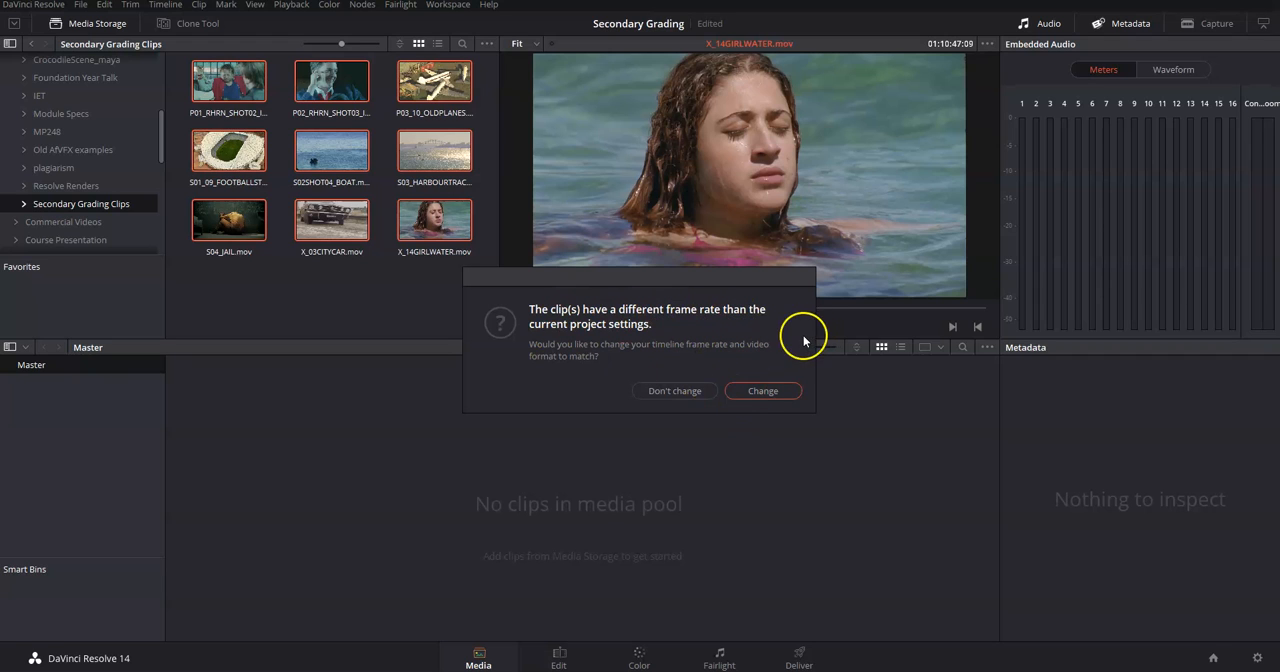
pyautogui.click(780, 389)
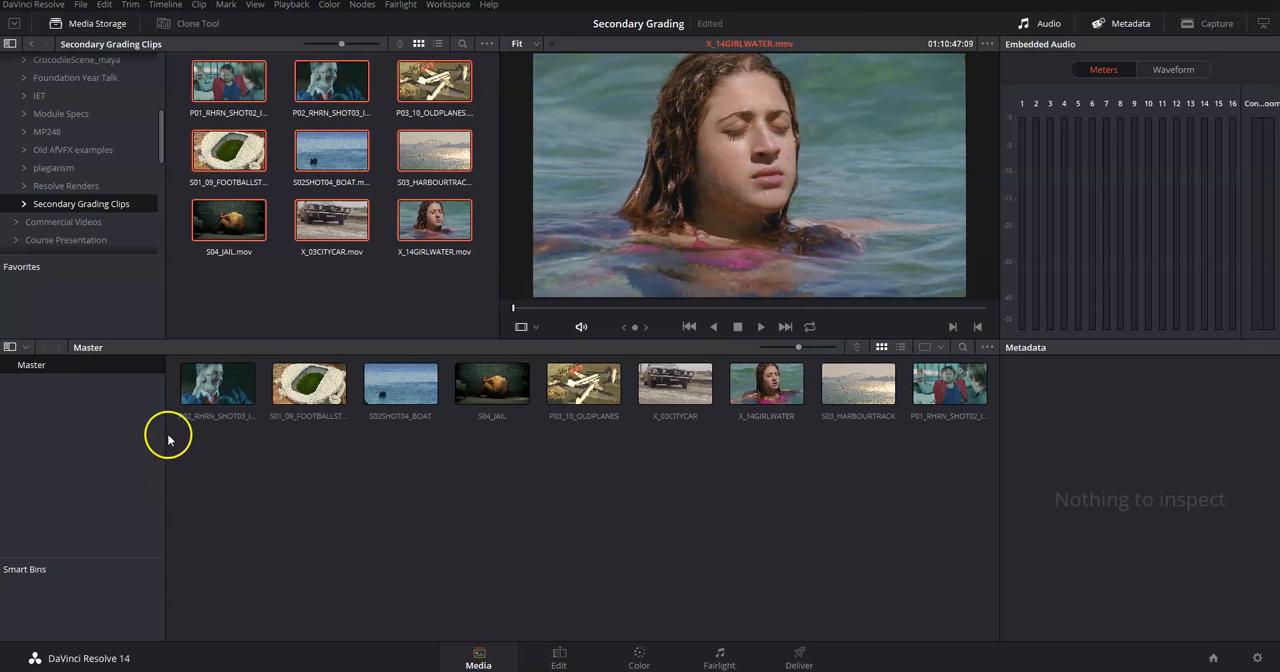
# On the Edit page, build a timeline from all nine media pool clips and zoom it out to fit the whole sequence.
pyautogui.click(563, 654)
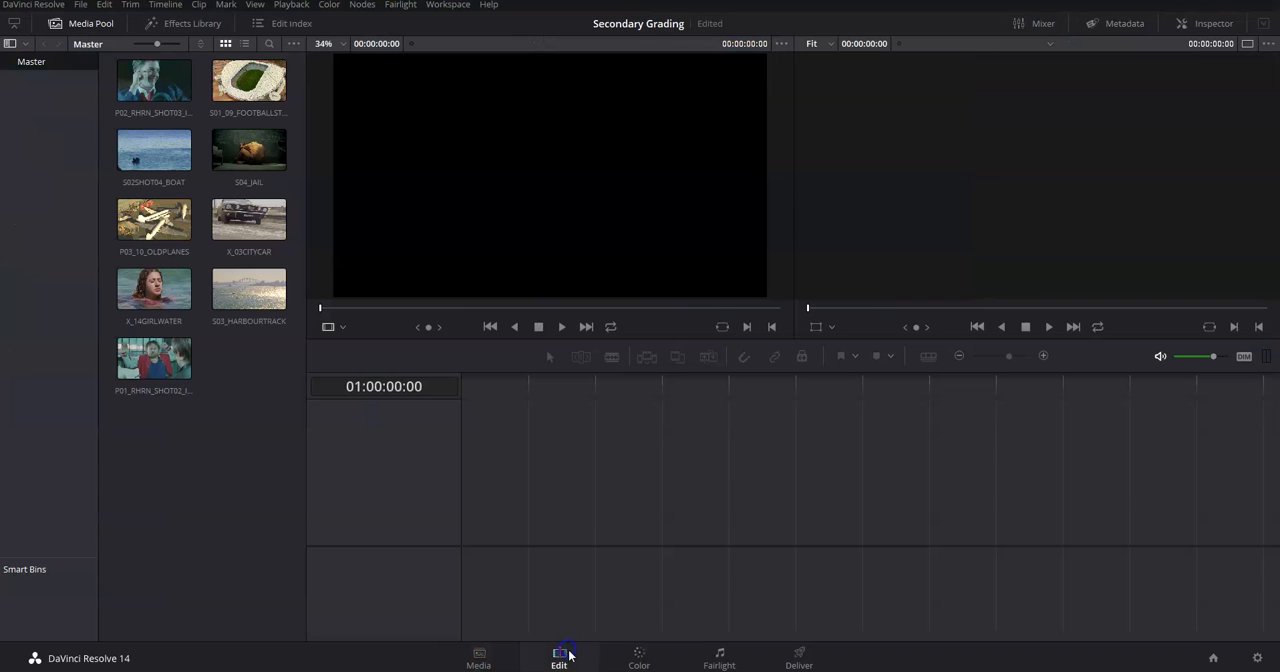
pyautogui.moveTo(282, 422); pyautogui.dragTo(87, 62)
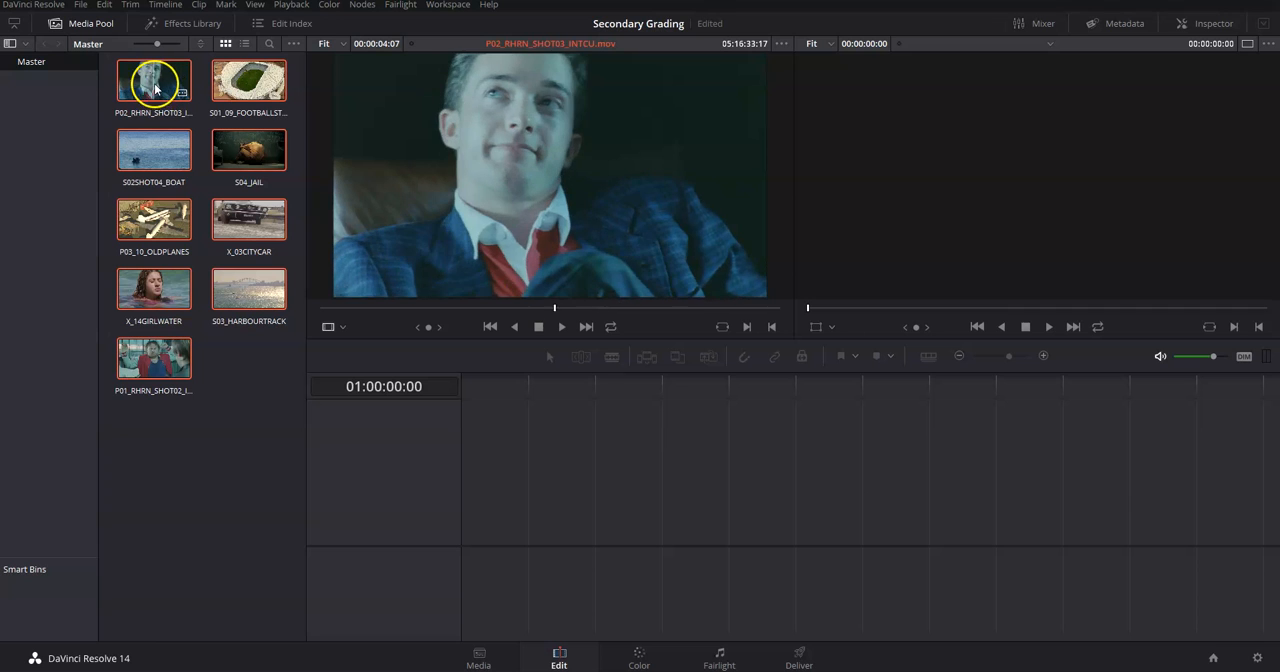
pyautogui.moveTo(155, 88); pyautogui.dragTo(445, 545)
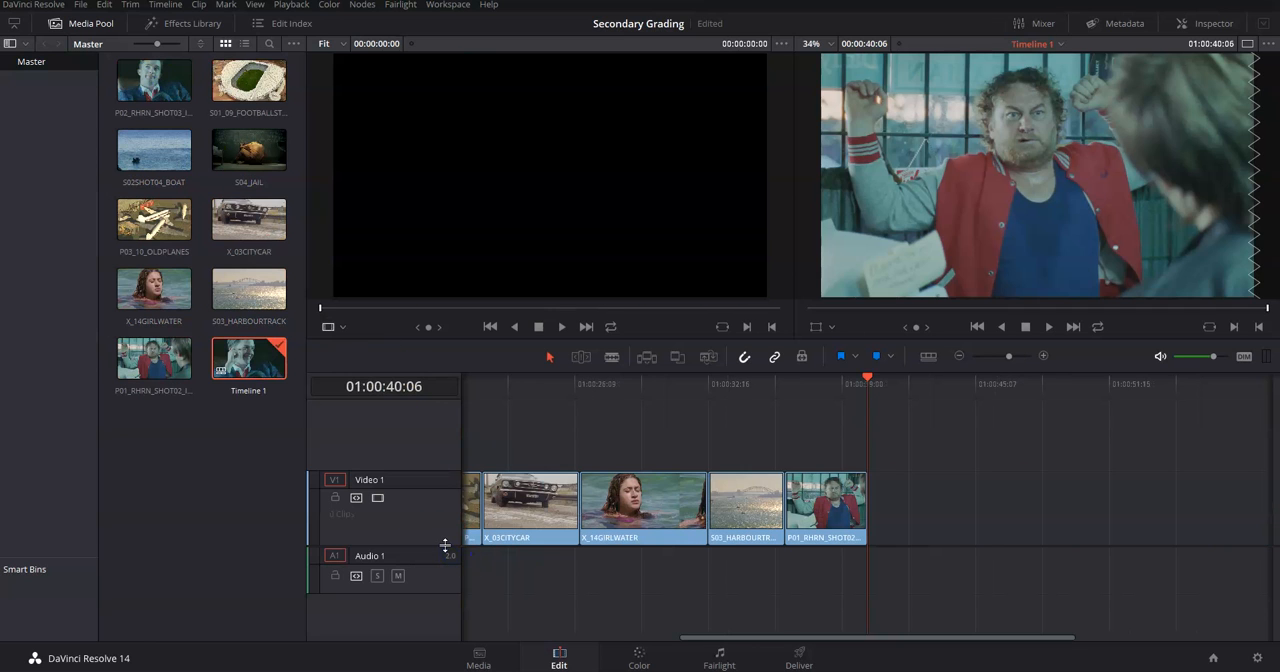
pyautogui.moveTo(779, 641); pyautogui.dragTo(558, 630)
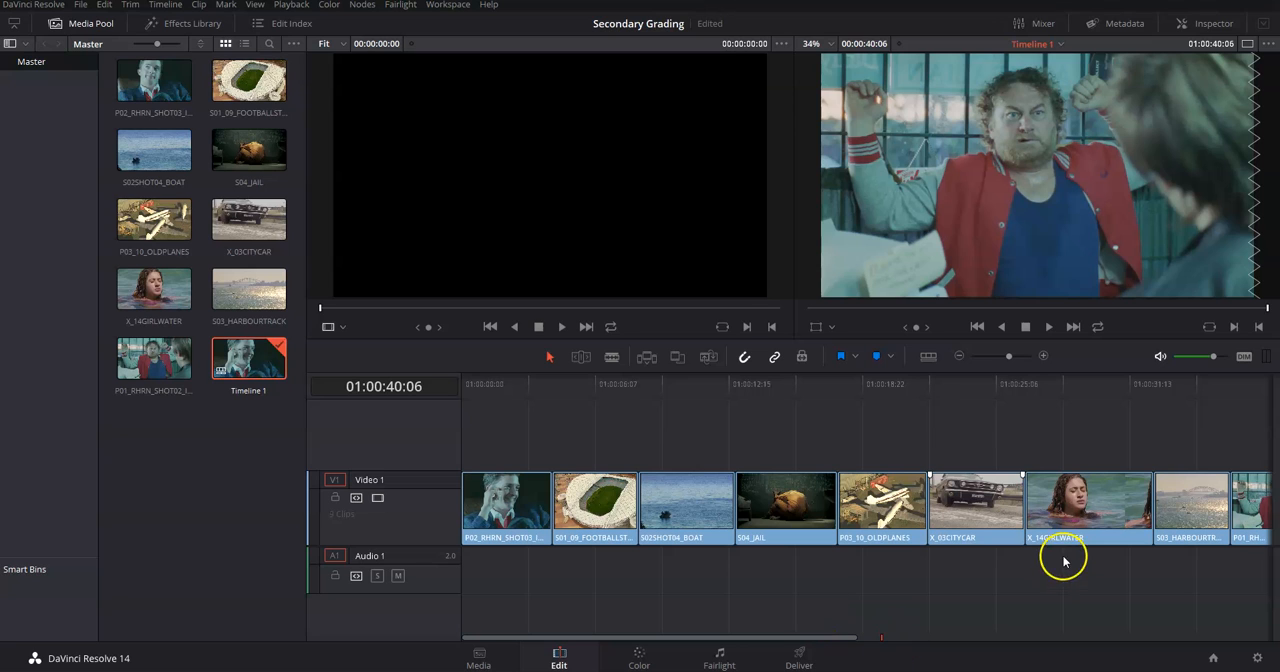
pyautogui.moveTo(1010, 356); pyautogui.dragTo(1003, 357)
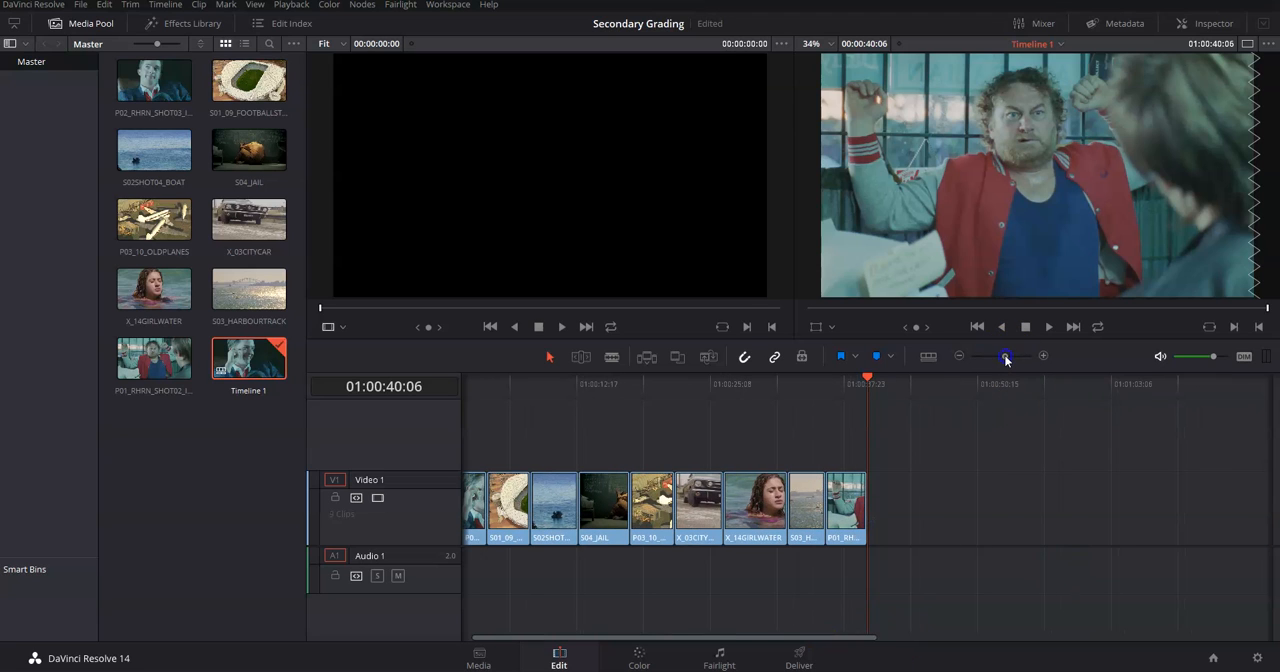
# Reorder the timeline so P01_RHRN_SHOT02 sits directly after P02_RHRN_SHOT03, with the remaining clips following without a gap.
pyautogui.moveTo(830, 452); pyautogui.dragTo(493, 590)
pyautogui.moveTo(510, 508); pyautogui.dragTo(510, 532)
pyautogui.moveTo(583, 451); pyautogui.dragTo(925, 558)
pyautogui.moveTo(789, 507); pyautogui.dragTo(721, 508)
pyautogui.click(592, 432)
# On the Color page, park the playhead at 01:00:03:20 in the first clip and show the video scopes.
pyautogui.moveTo(573, 388); pyautogui.dragTo(506, 460)
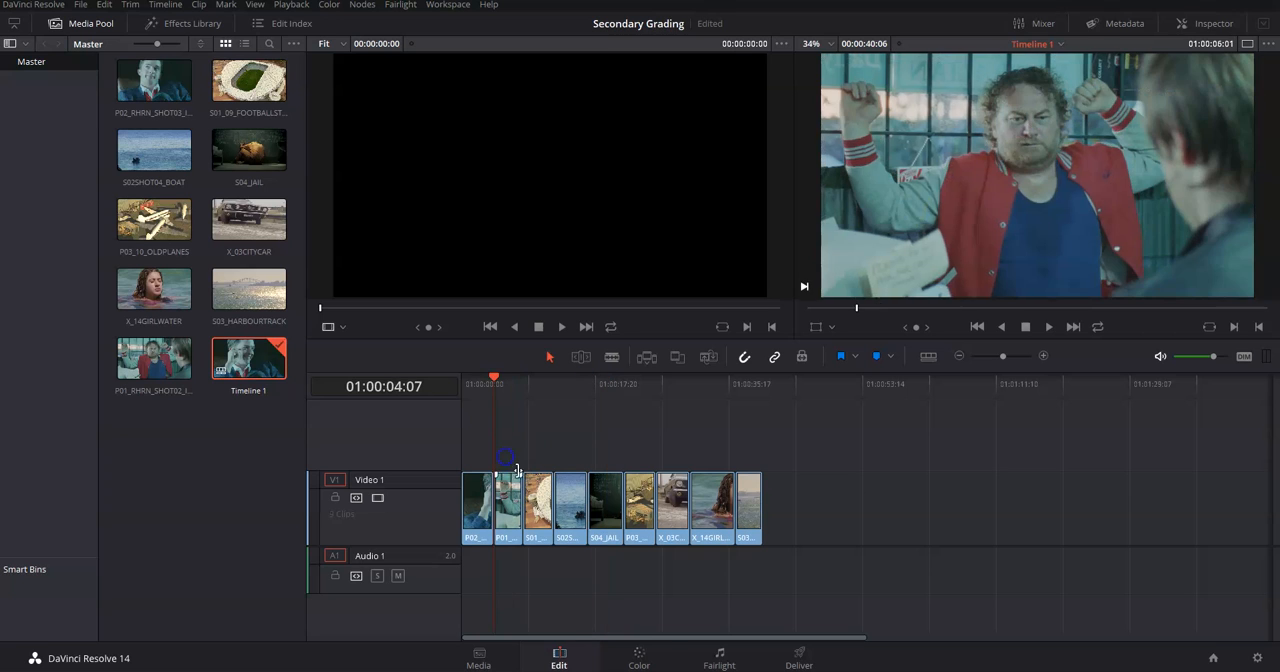
pyautogui.click(640, 658)
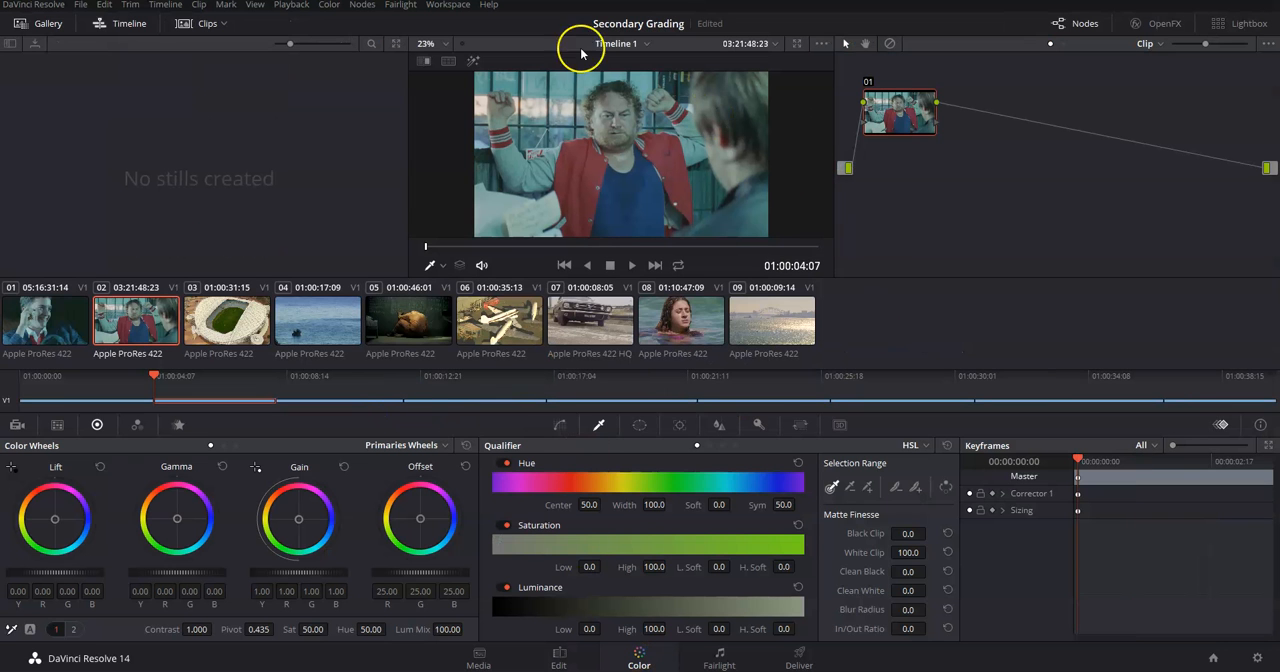
pyautogui.moveTo(155, 378); pyautogui.dragTo(150, 440)
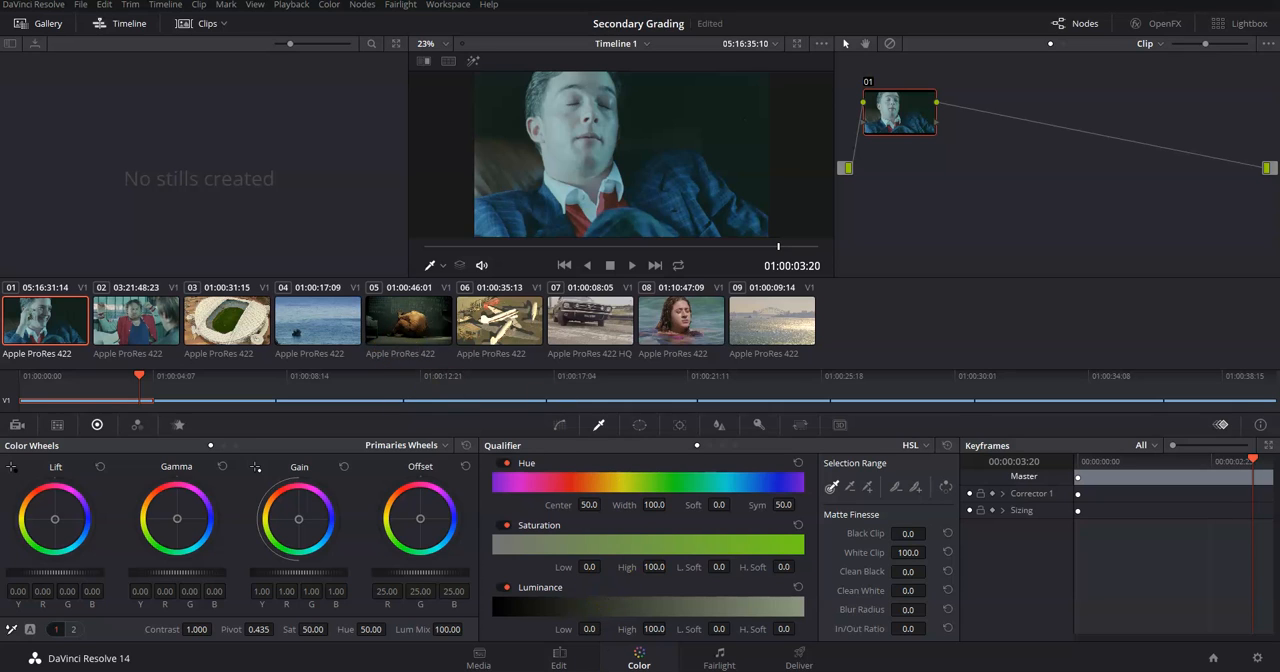
pyautogui.rightClick(563, 147)
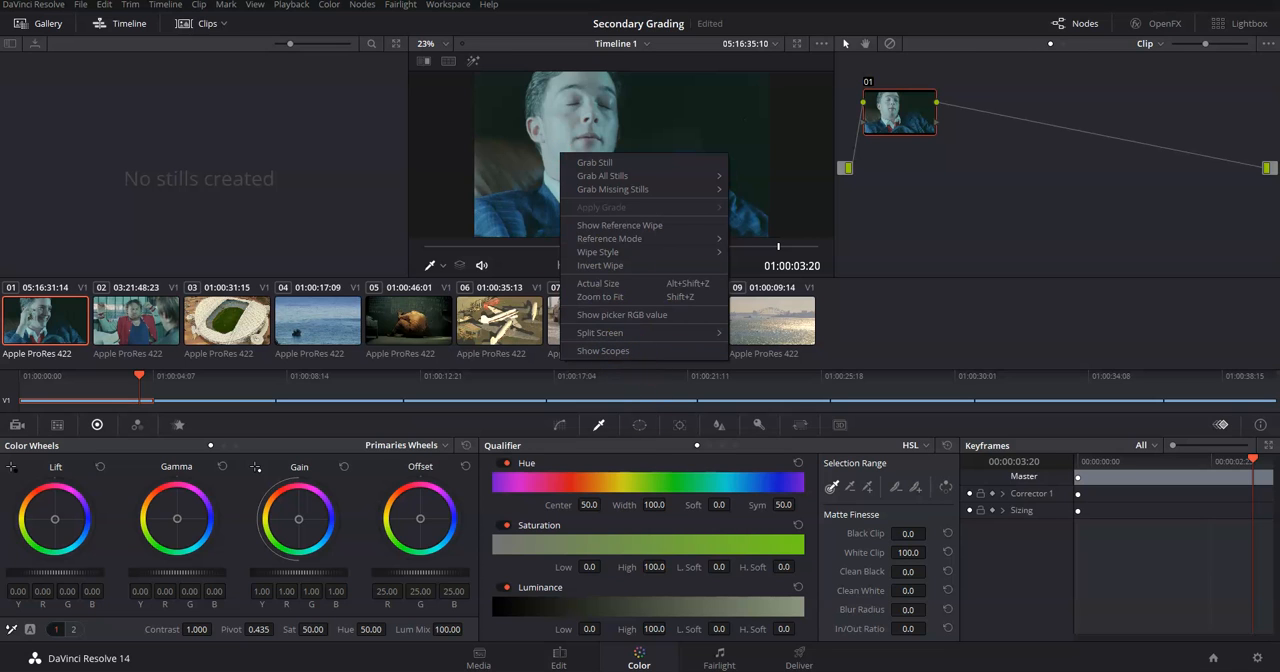
pyautogui.click(603, 350)
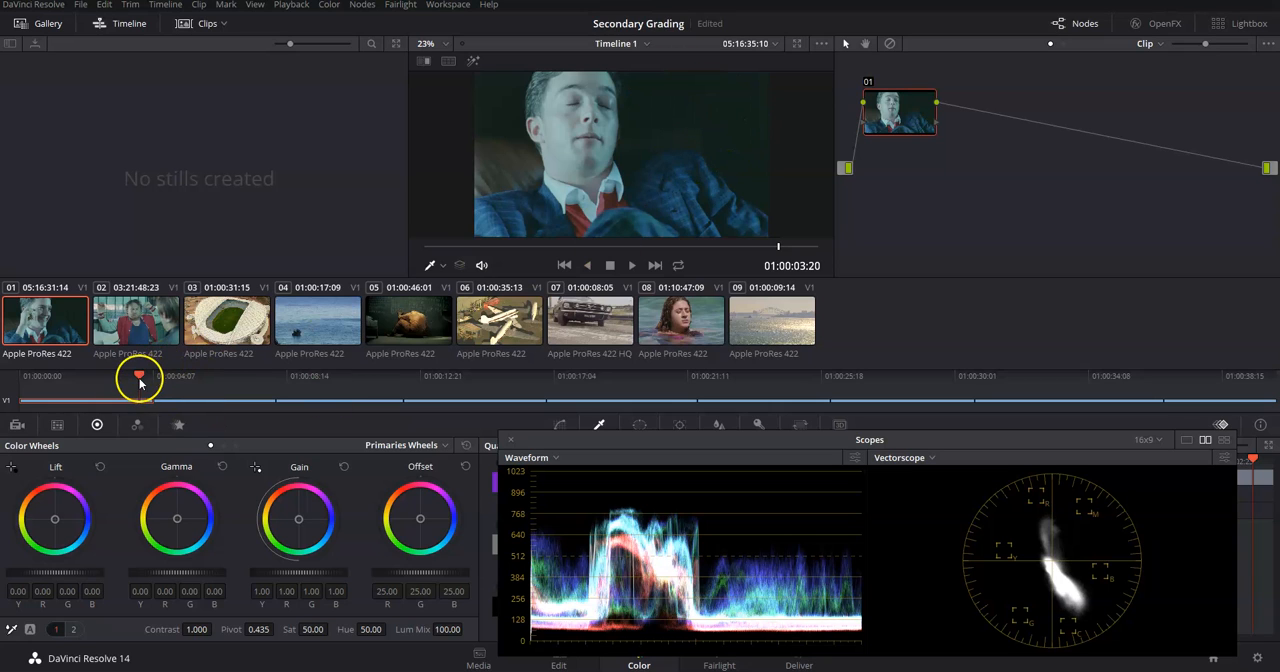
# Scrub between the first clip and the stadium clip, examining the waveform and vectorscope for exposure and colour balance.
pyautogui.moveTo(139, 380); pyautogui.dragTo(150, 387)
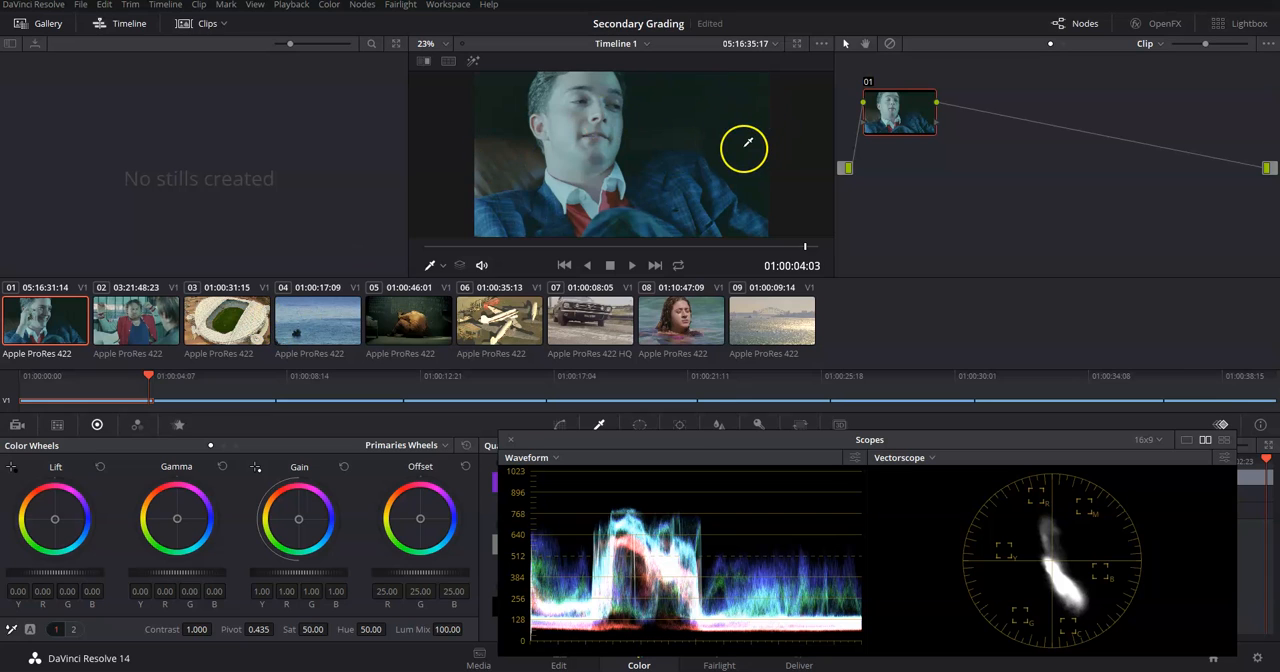
pyautogui.moveTo(163, 380); pyautogui.dragTo(352, 408)
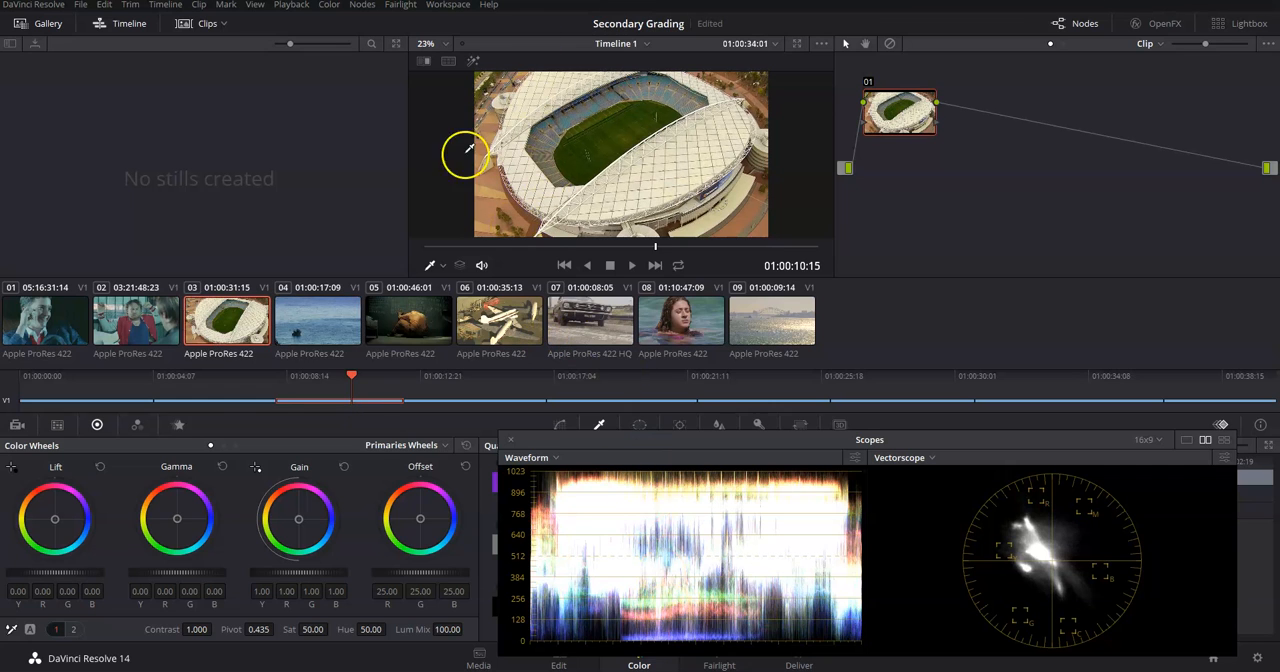
pyautogui.moveTo(357, 385); pyautogui.dragTo(134, 424)
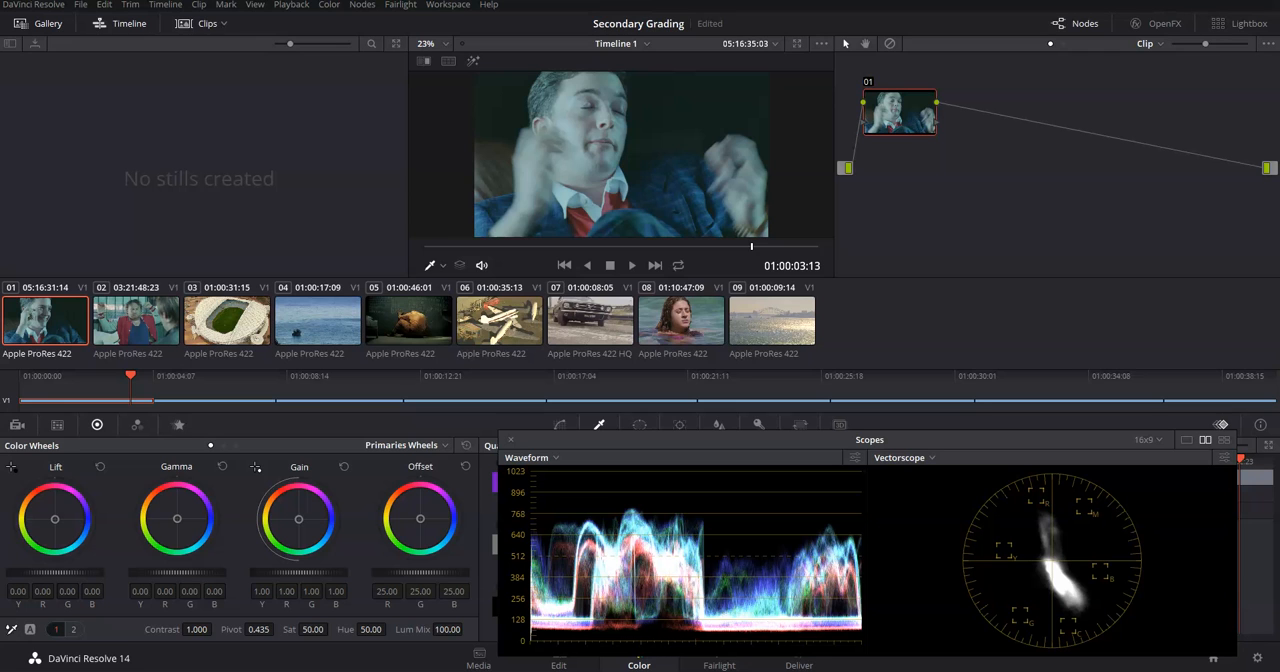
pyautogui.click(101, 395)
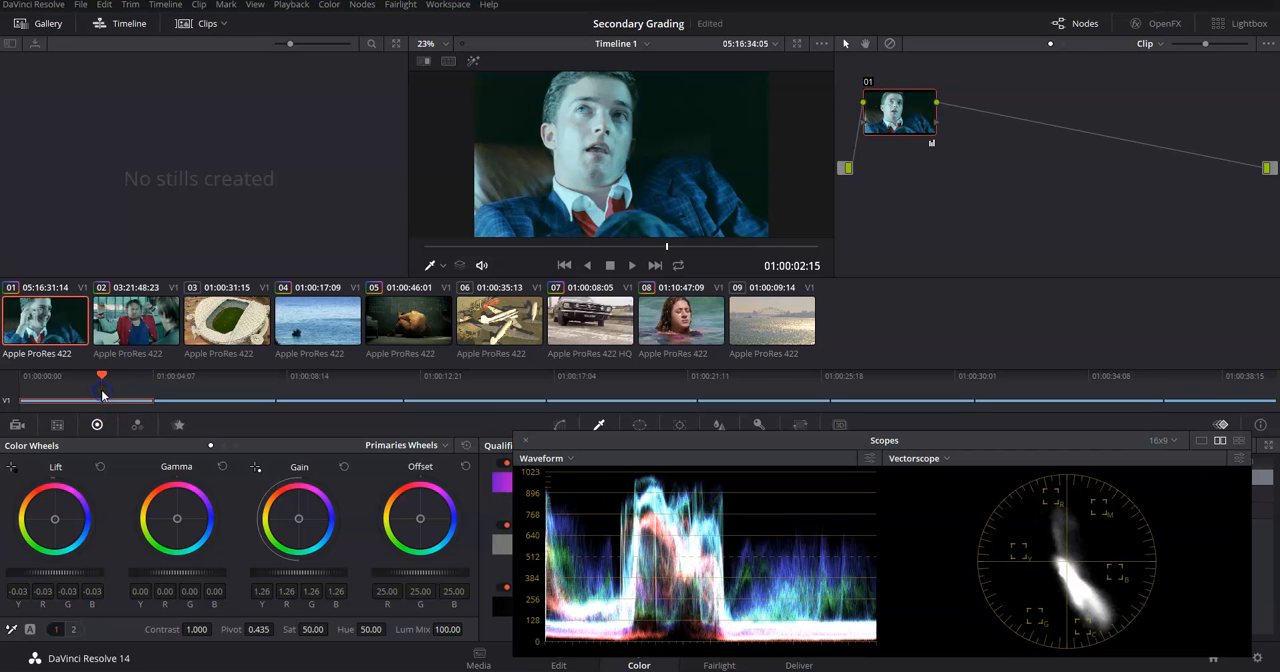
pyautogui.moveTo(101, 372); pyautogui.dragTo(96, 425)
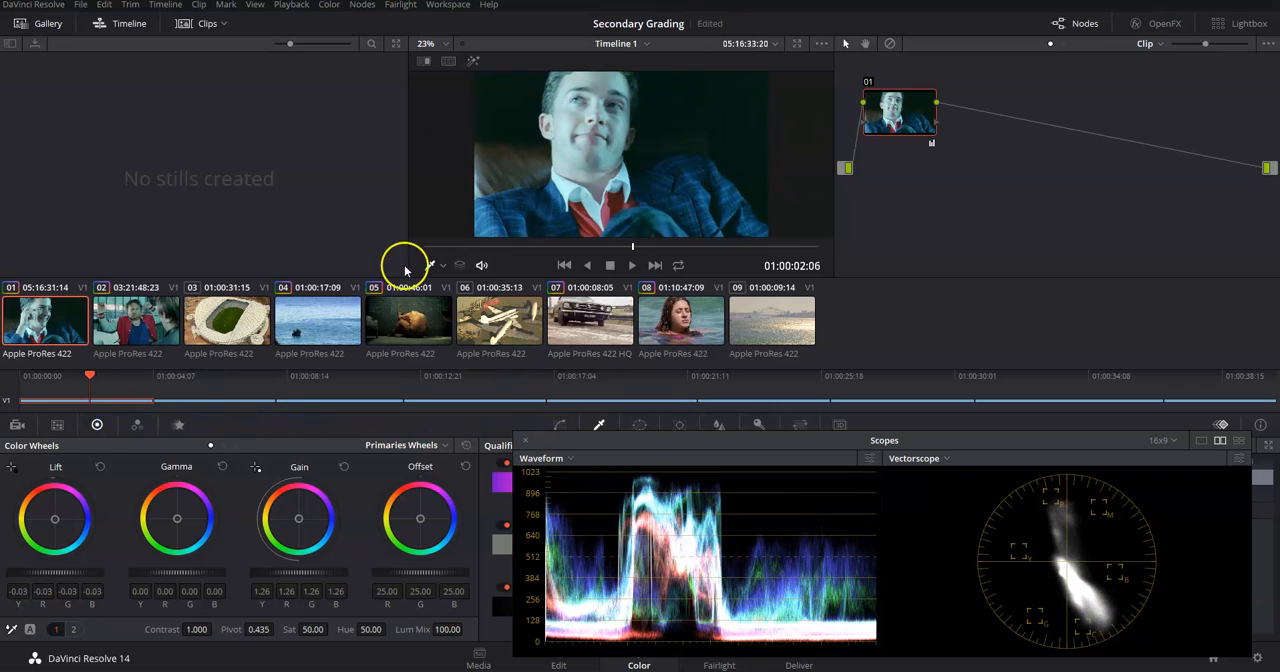
# Toggle node 01 of the first clip off and on to compare its picture and scopes with and without the correction.
pyautogui.rightClick(903, 120)
pyautogui.click(897, 118)
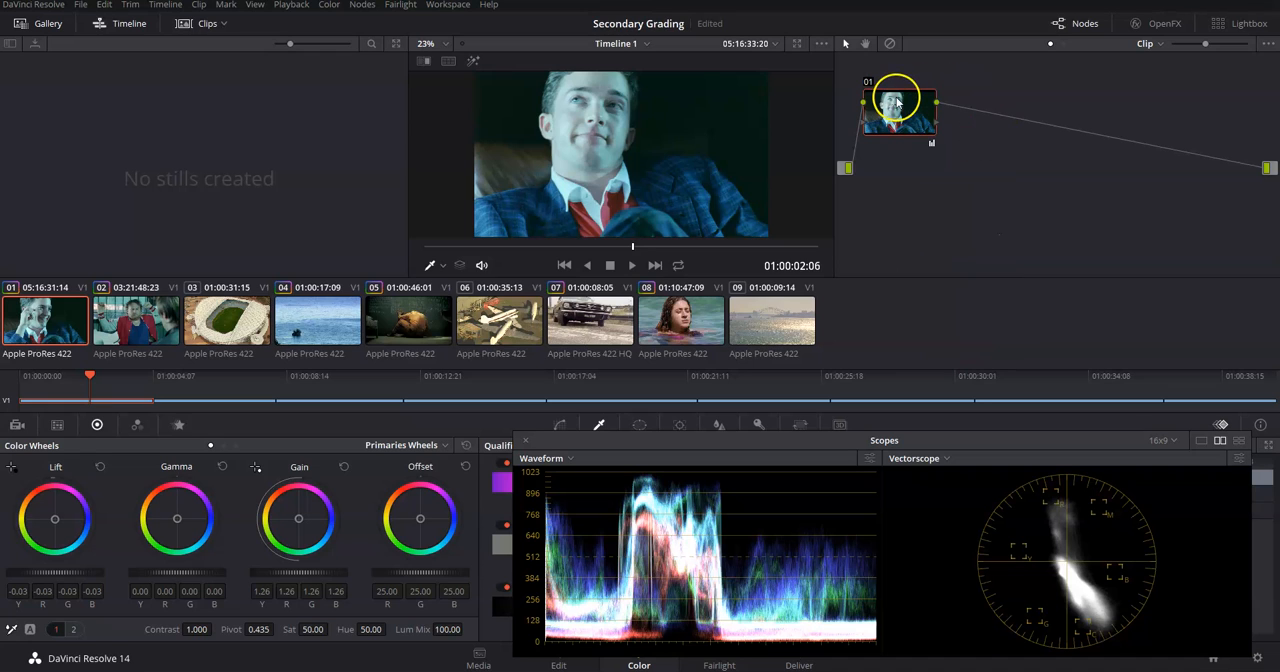
pyautogui.hotkey('ctrl', 'd')
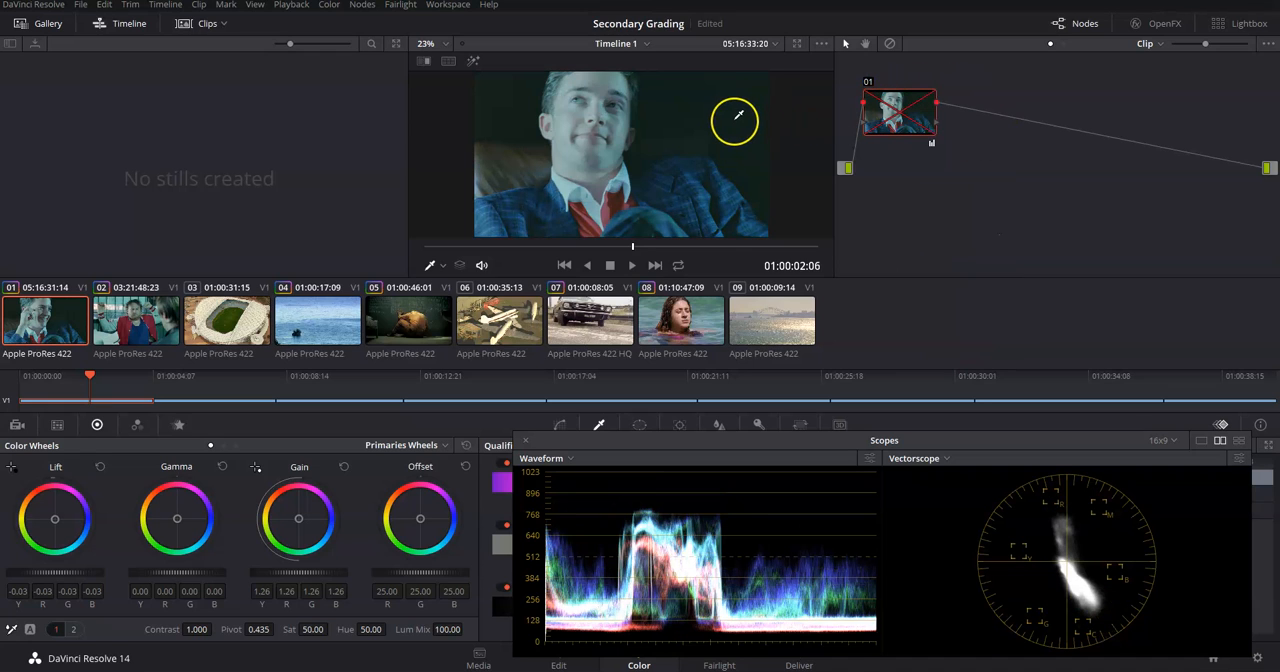
pyautogui.hotkey('ctrl', 'd')
pyautogui.hotkey('ctrl', 'd')
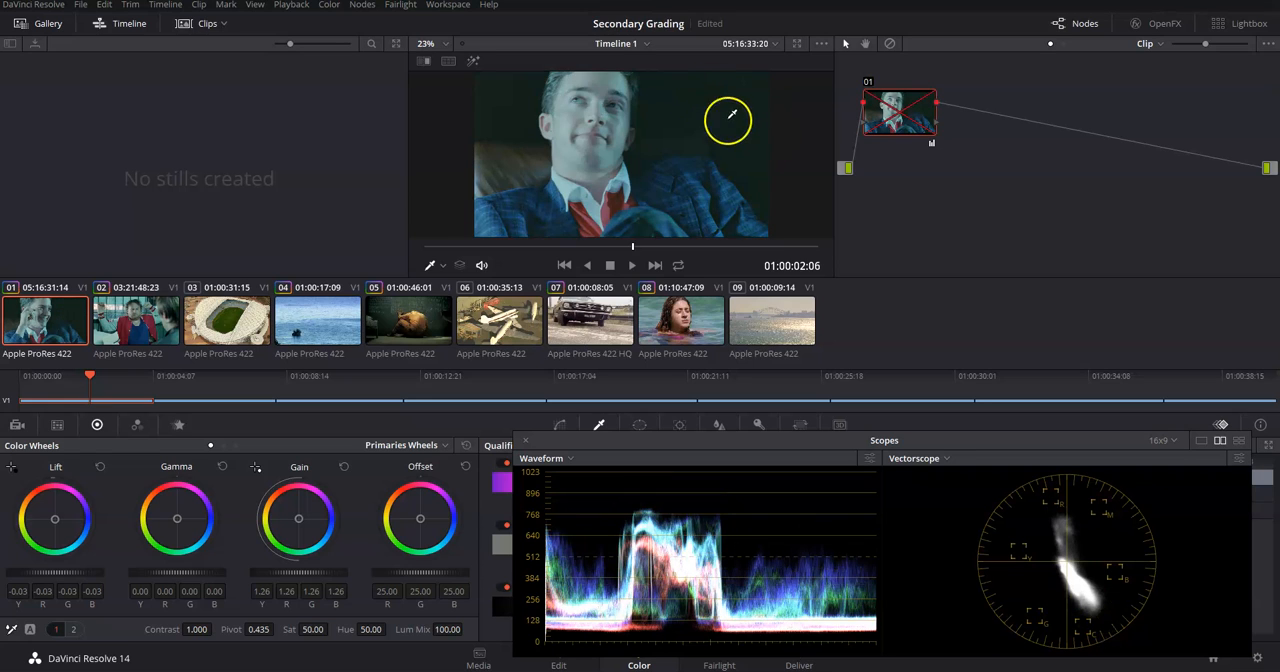
pyautogui.hotkey('ctrl', 'd')
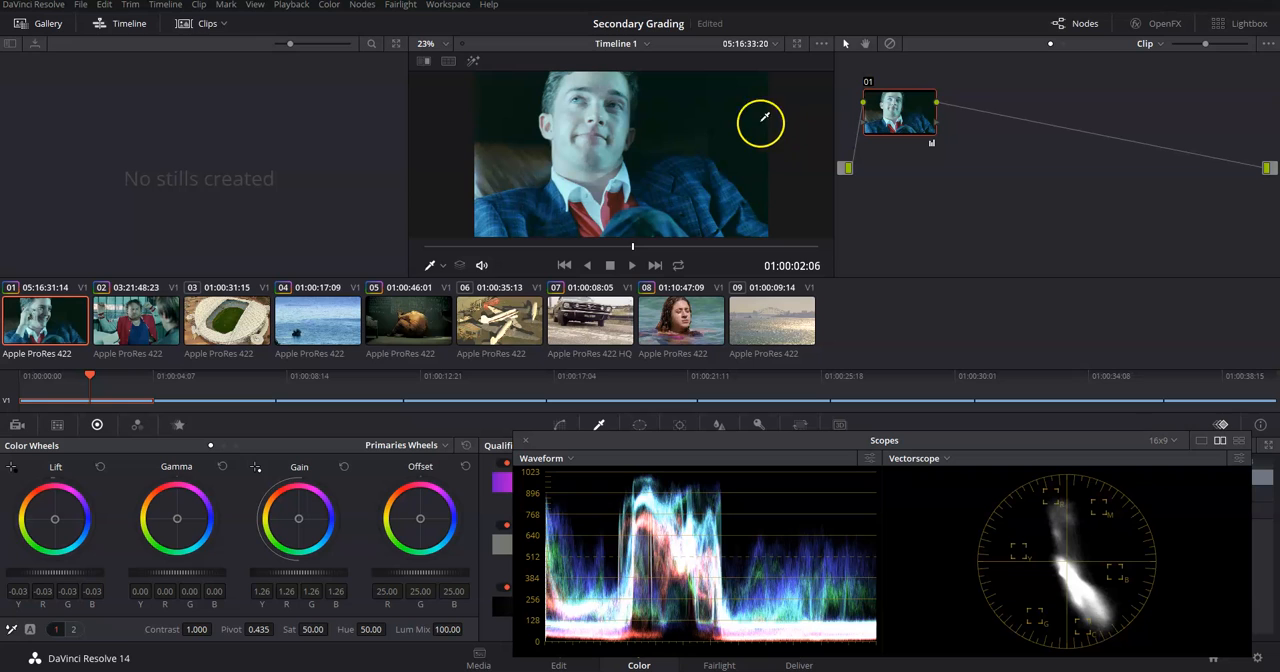
pyautogui.hotkey('ctrl', 'd')
pyautogui.hotkey('ctrl', 'd')
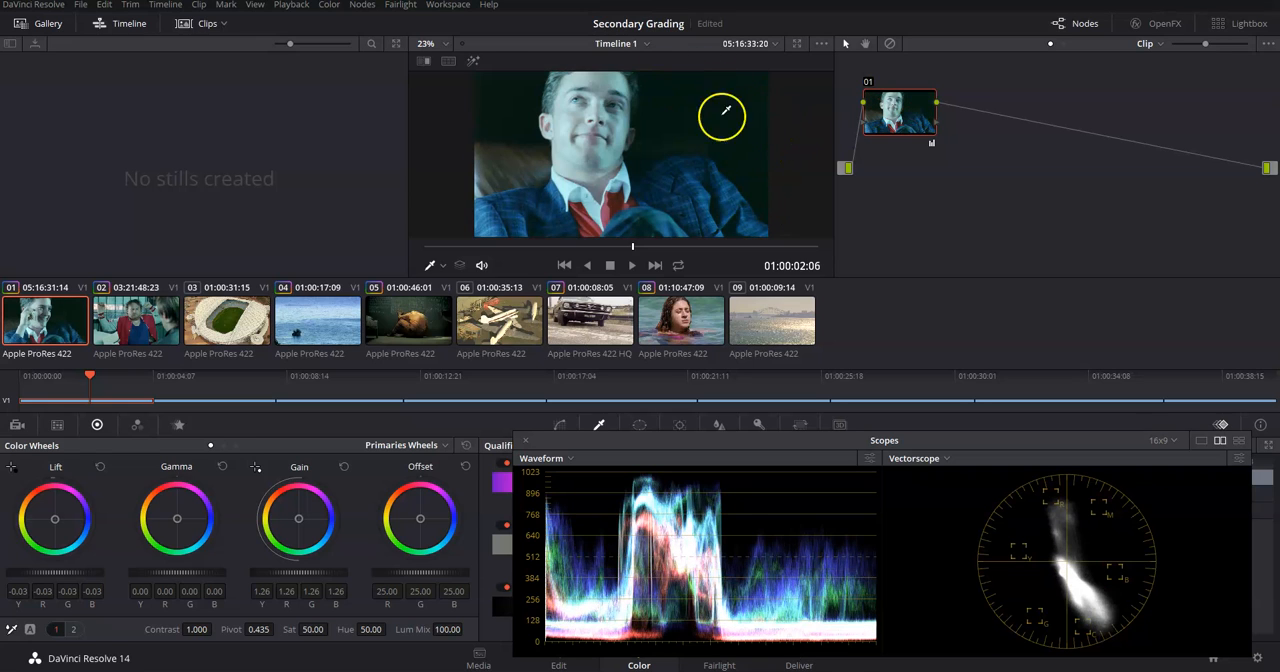
pyautogui.hotkey('ctrl', 'd')
pyautogui.hotkey('ctrl', 'd')
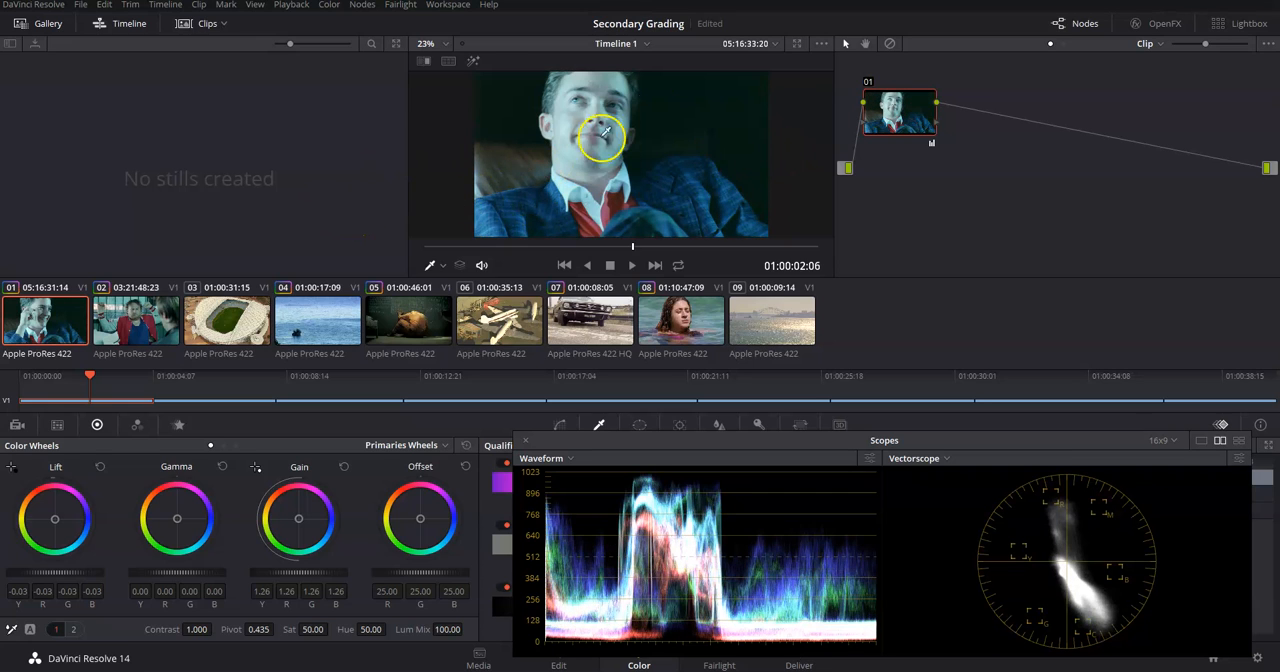
pyautogui.hotkey('ctrl', 'd')
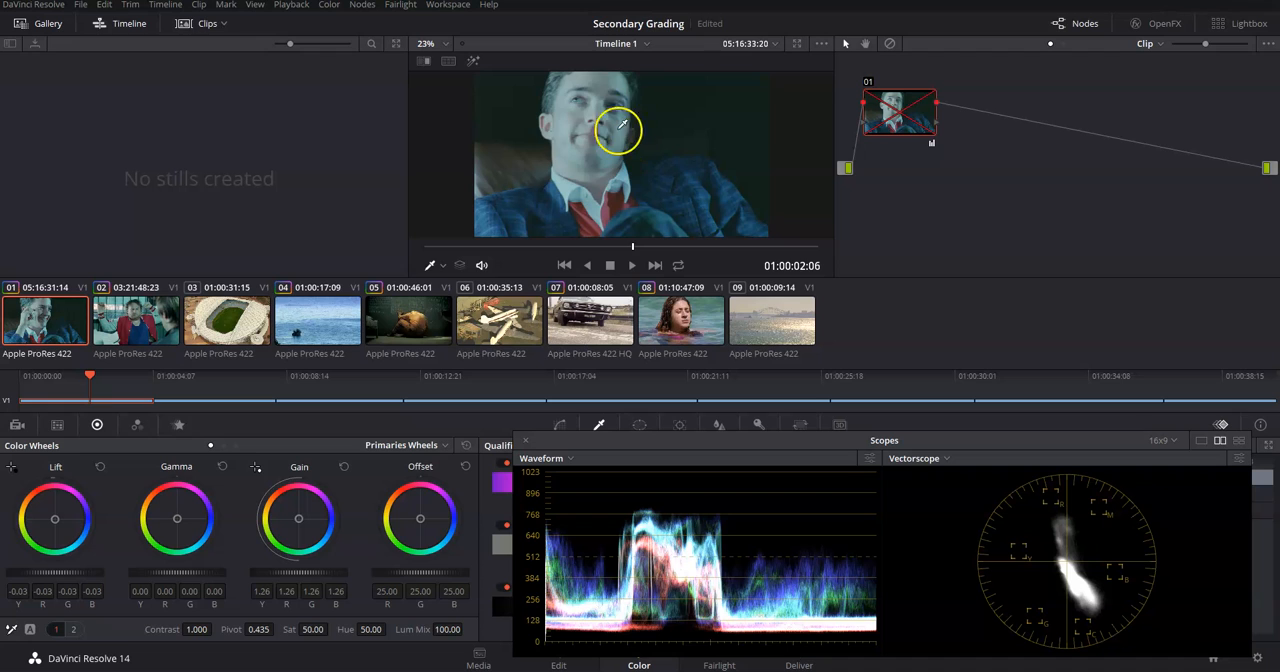
pyautogui.hotkey('ctrl', 'd')
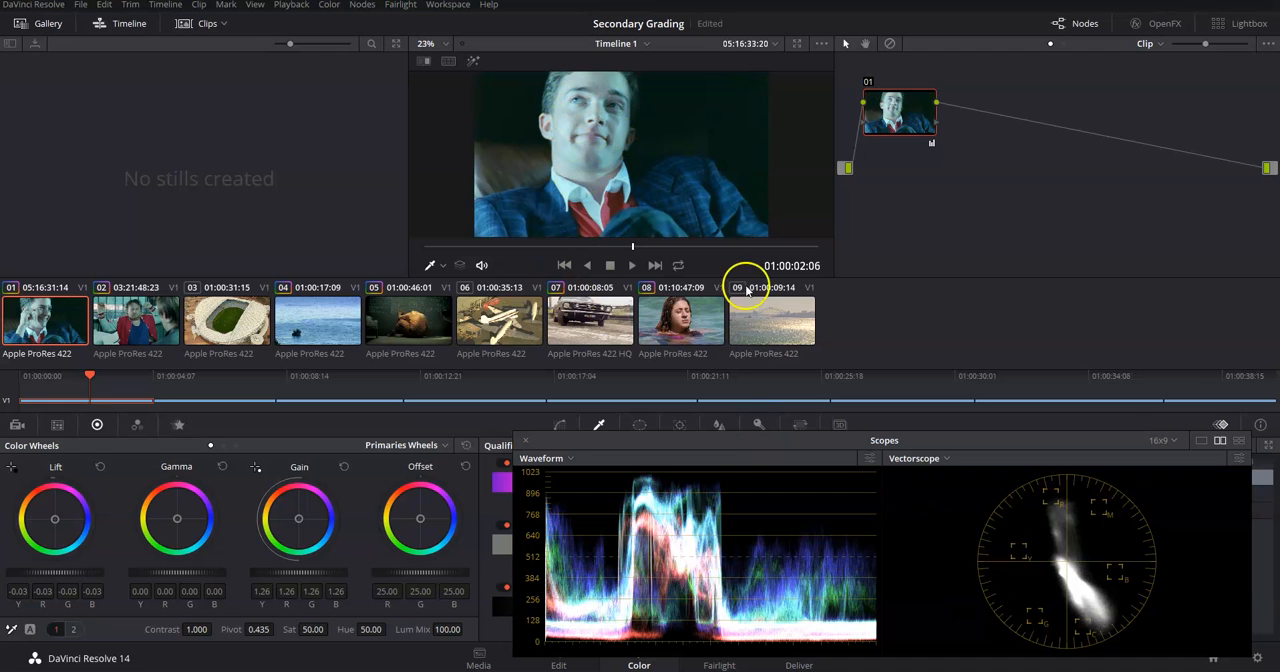
pyautogui.hotkey('ctrl', 'd')
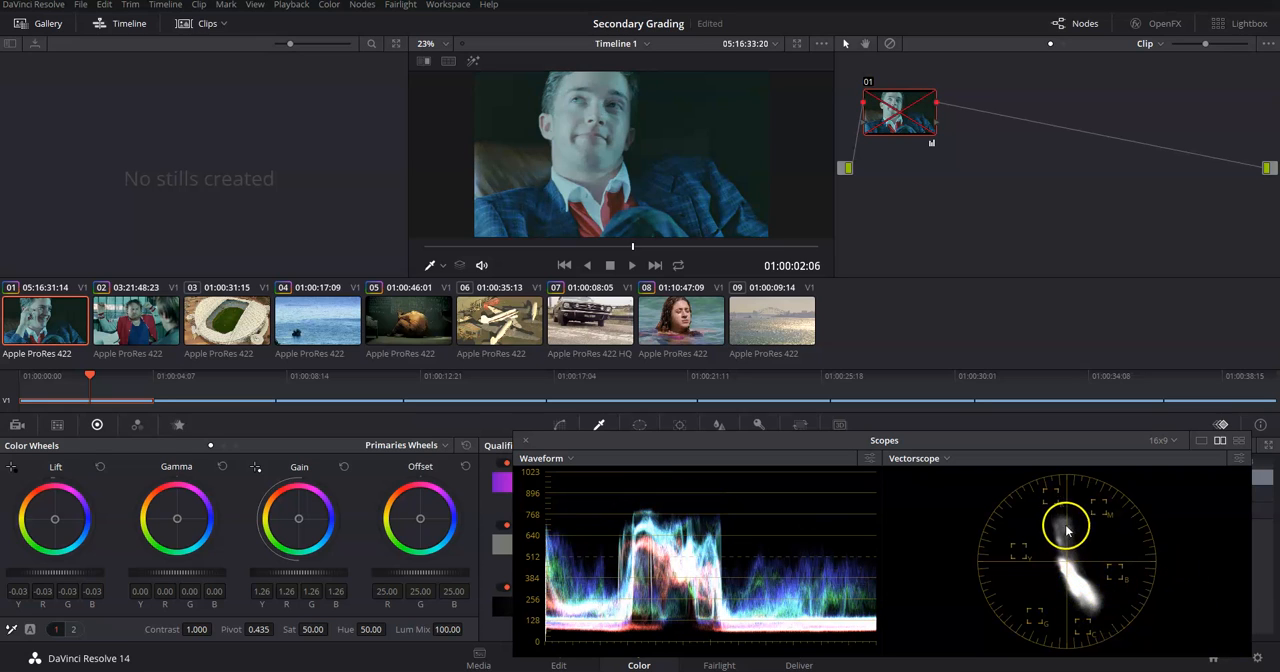
pyautogui.hotkey('ctrl', 'd')
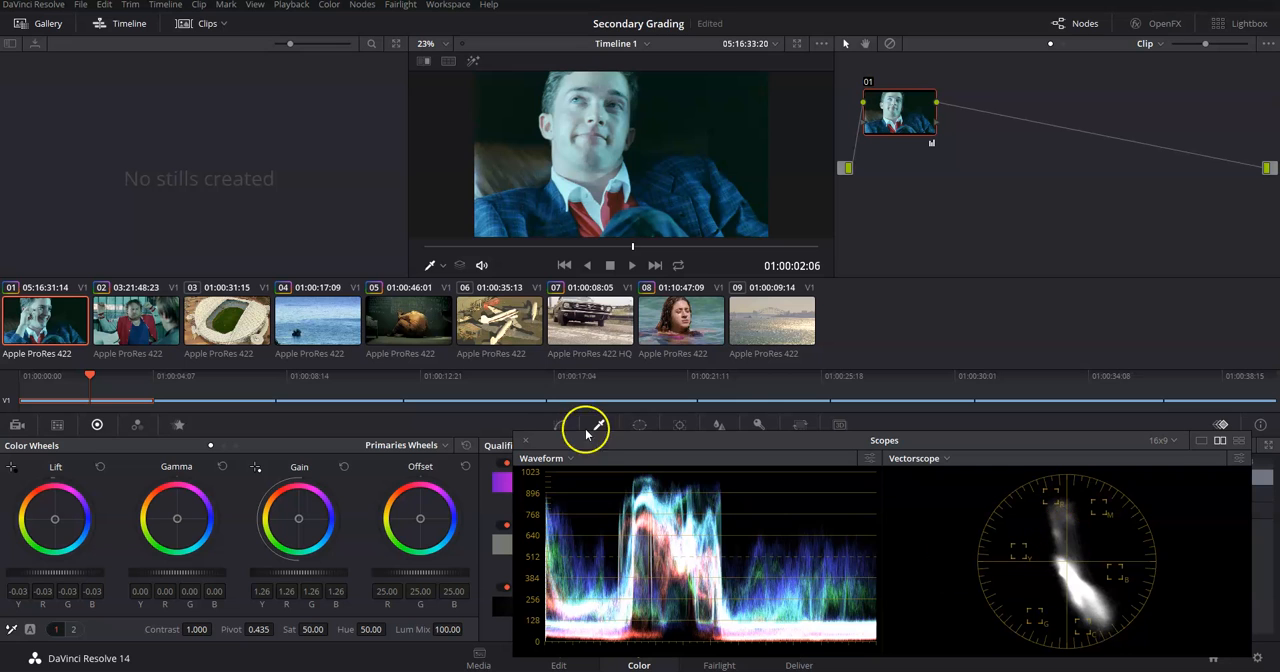
# Go to the old planes clip at 01:00:24:09 and add a serial node after node 01.
pyautogui.moveTo(97, 376); pyautogui.dragTo(783, 425)
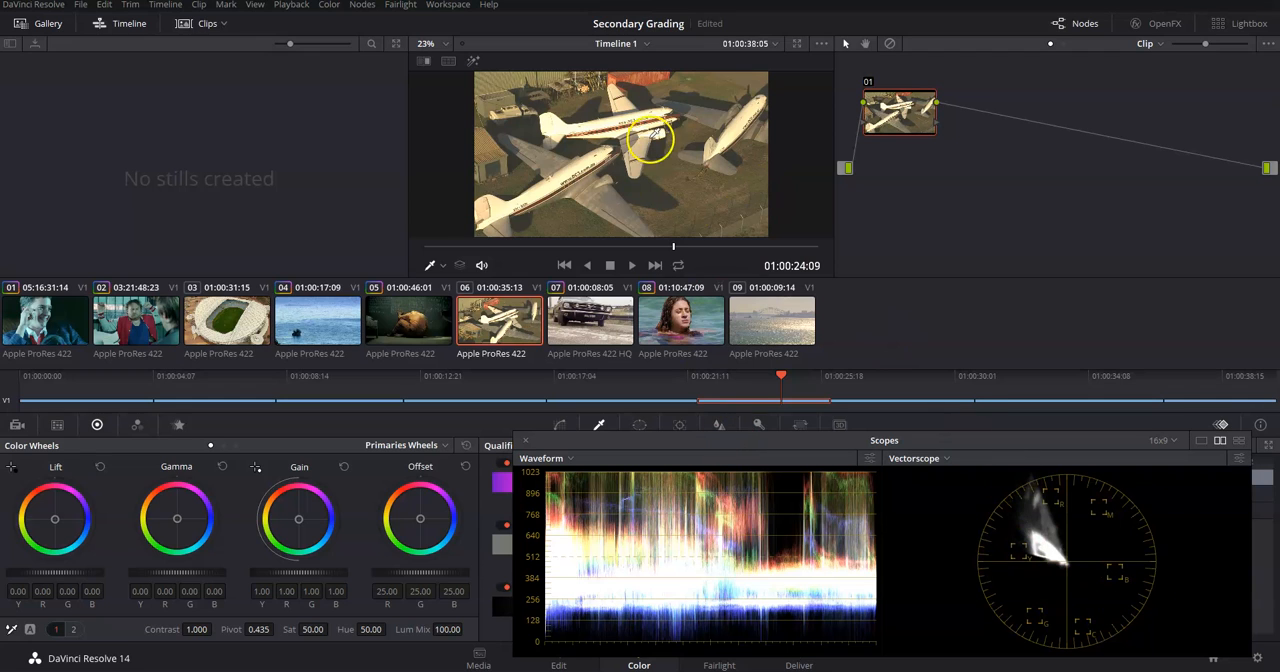
pyautogui.moveTo(814, 437); pyautogui.dragTo(716, 430)
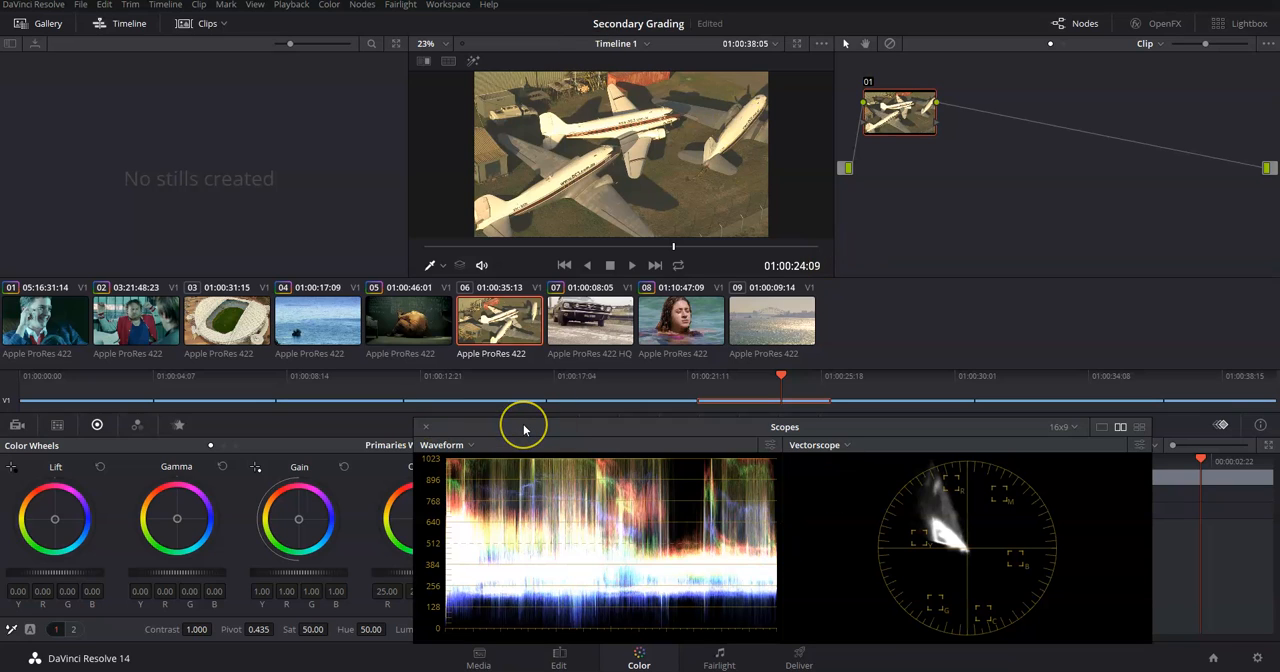
pyautogui.click(527, 356)
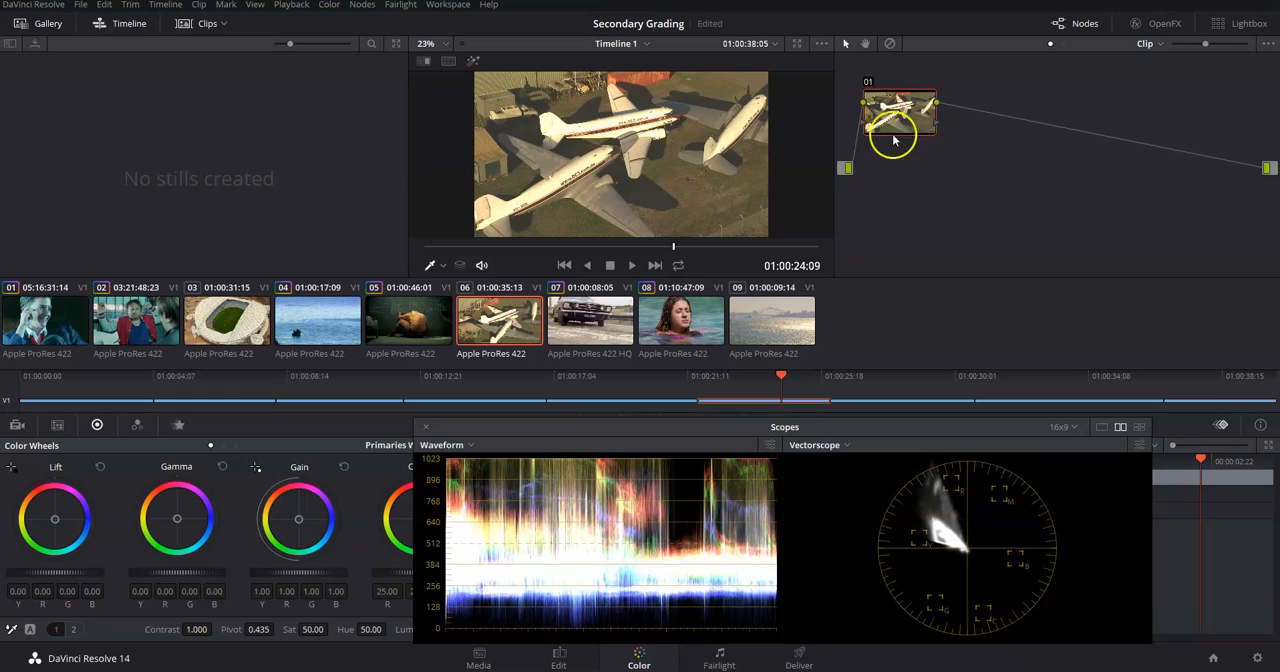
pyautogui.moveTo(894, 140); pyautogui.dragTo(894, 172)
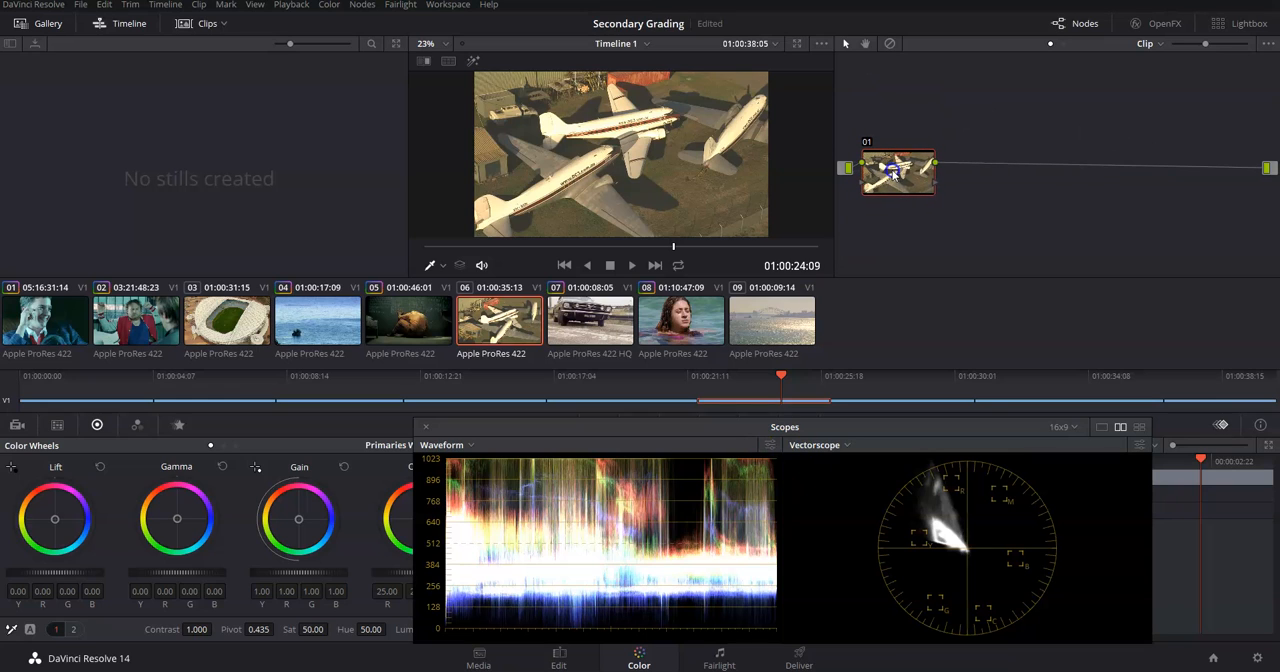
pyautogui.rightClick(896, 175)
pyautogui.moveTo(975, 210)
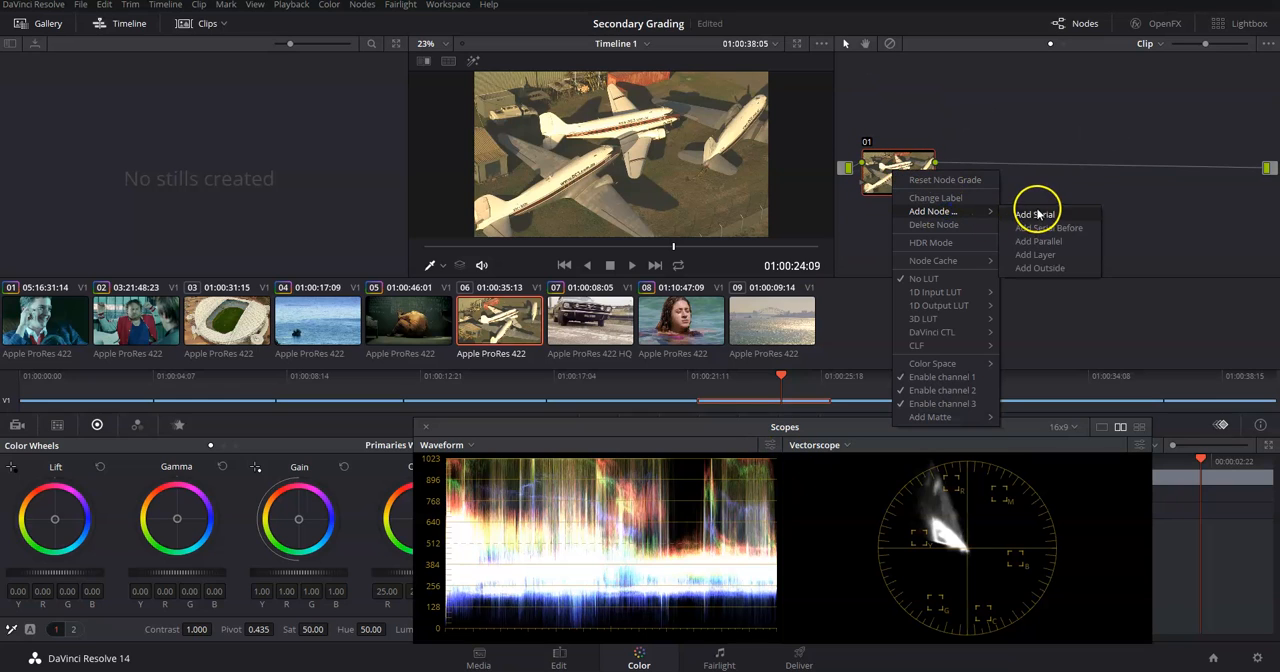
pyautogui.click(1038, 213)
# White-balance node 02 by sampling the white body of the upper plane in the viewer.
pyautogui.moveTo(514, 430); pyautogui.dragTo(604, 433)
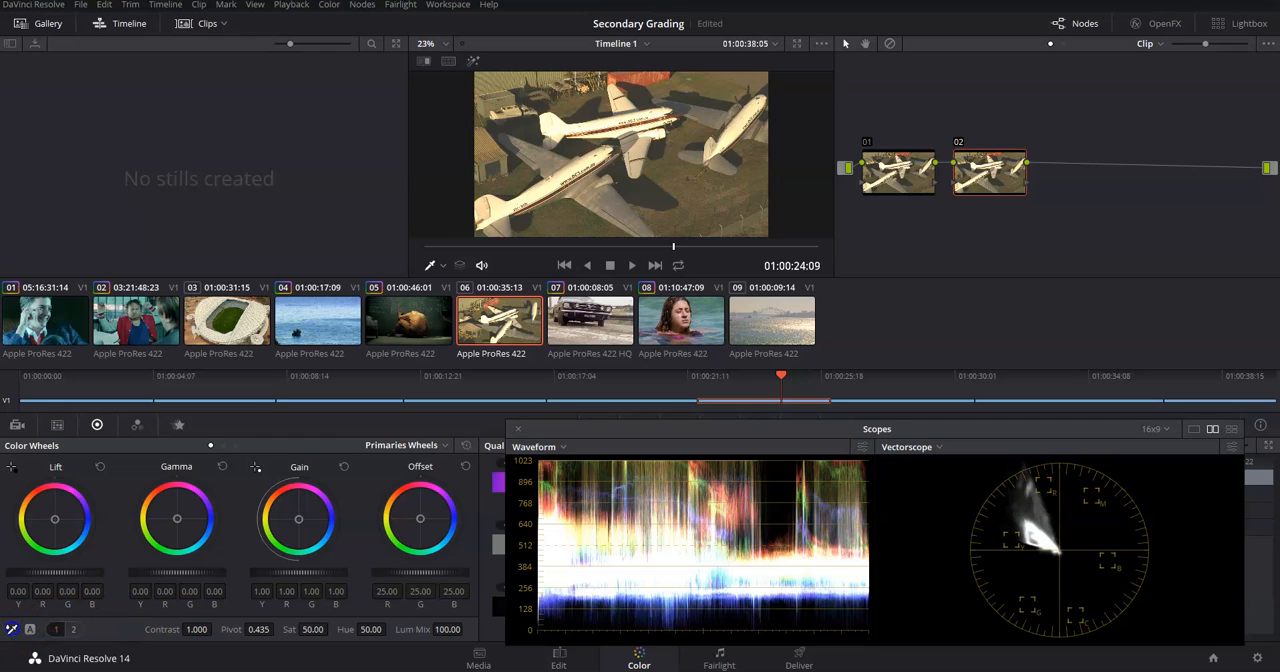
pyautogui.click(606, 117)
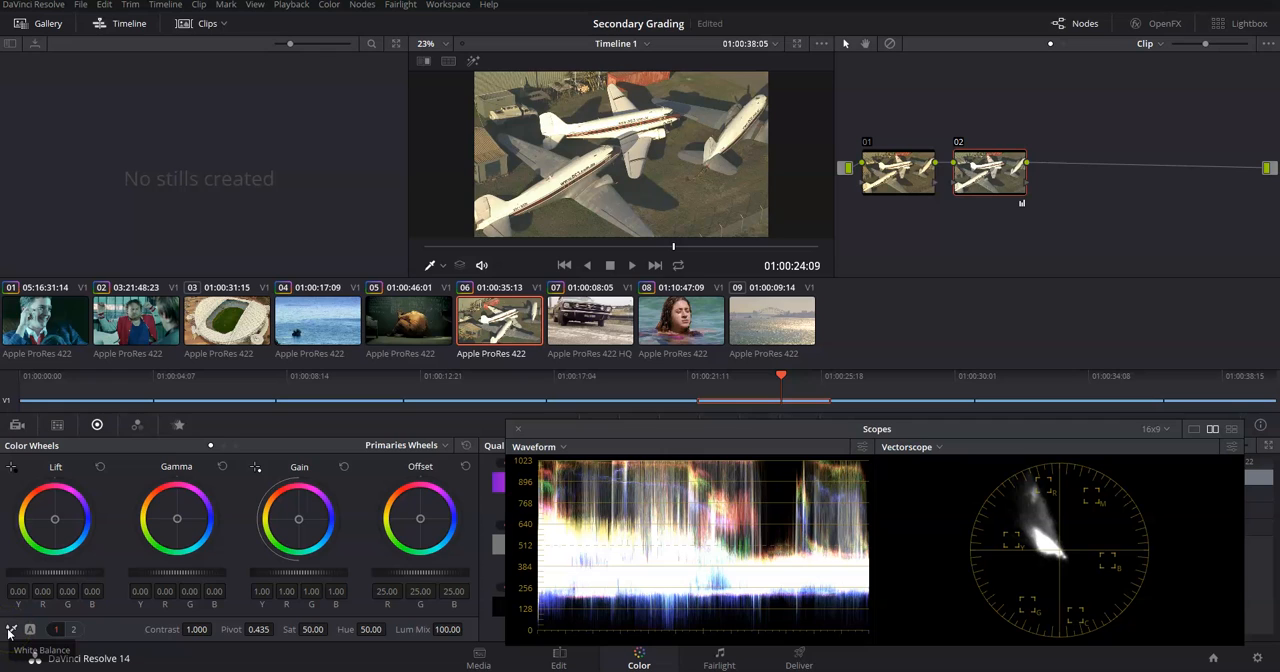
pyautogui.click(572, 135)
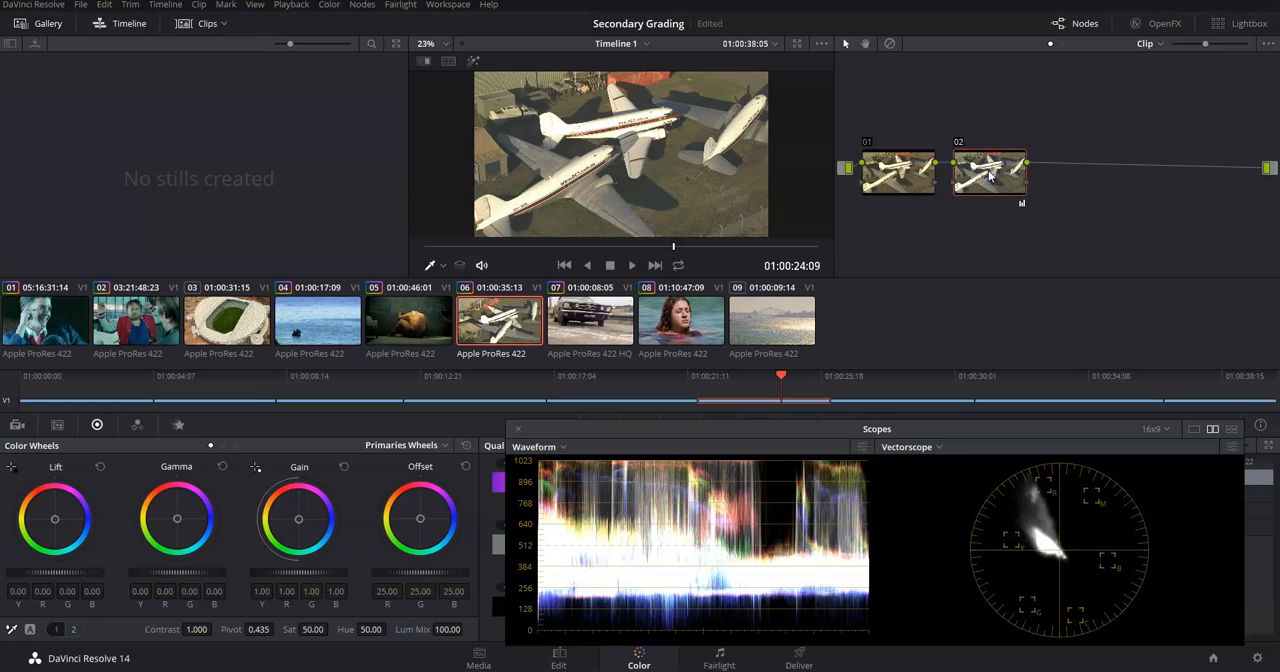
# Go to the harbour bridge clip at 01:00:37:06 and move the floating scopes clear of the grading palettes.
pyautogui.hotkey('ctrl', 'd')
pyautogui.moveTo(783, 378); pyautogui.dragTo(1181, 388)
pyautogui.moveTo(751, 447); pyautogui.dragTo(712, 457)
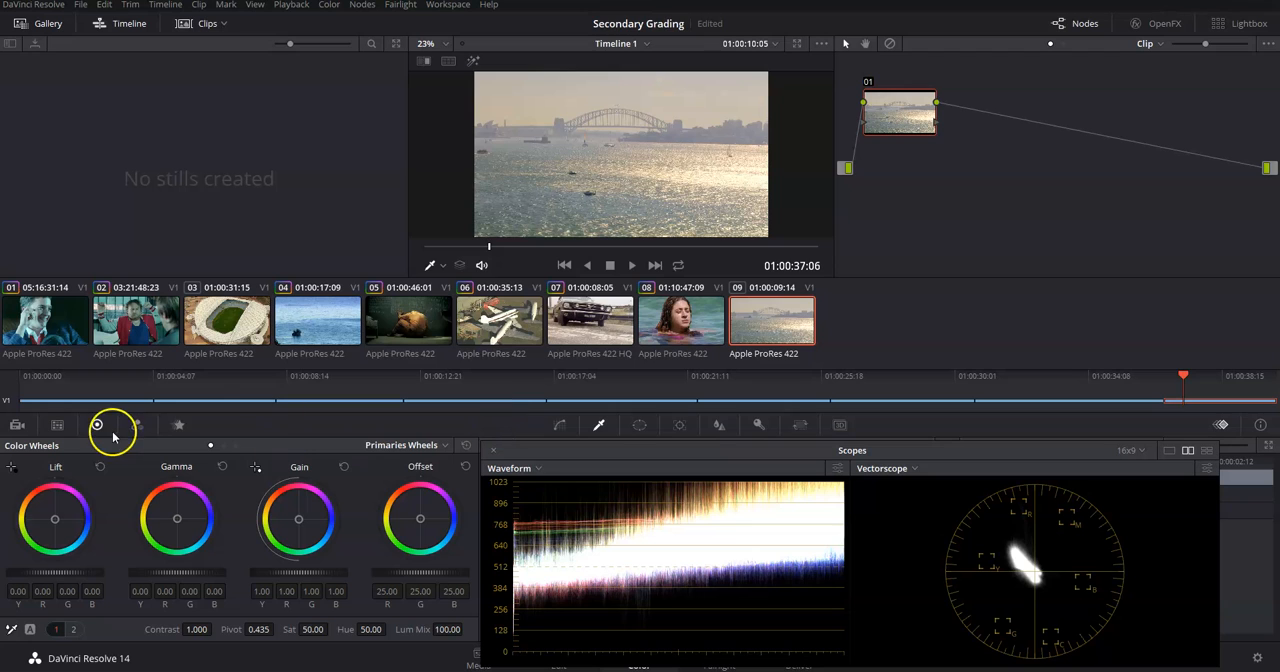
pyautogui.moveTo(570, 450); pyautogui.dragTo(511, 671)
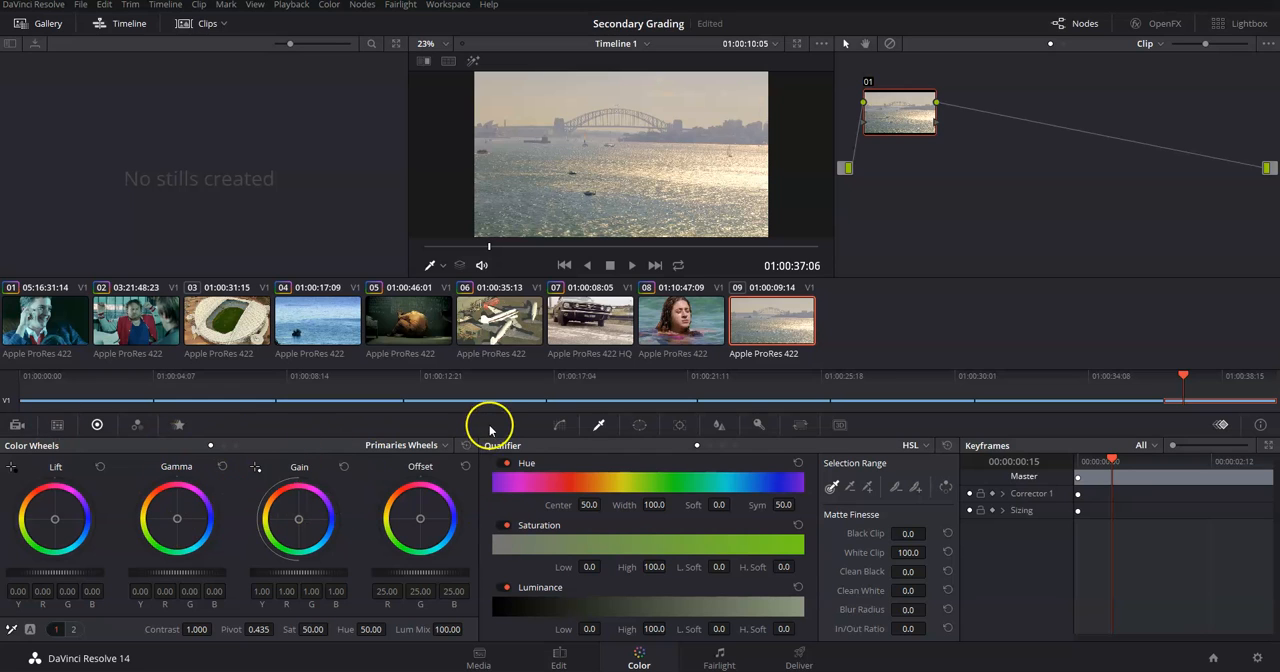
# Look through the Color Match, Color Wheels, Curves, Qualifier, Window, Tracker and Blur palettes for the harbour bridge clip.
pyautogui.click(60, 426)
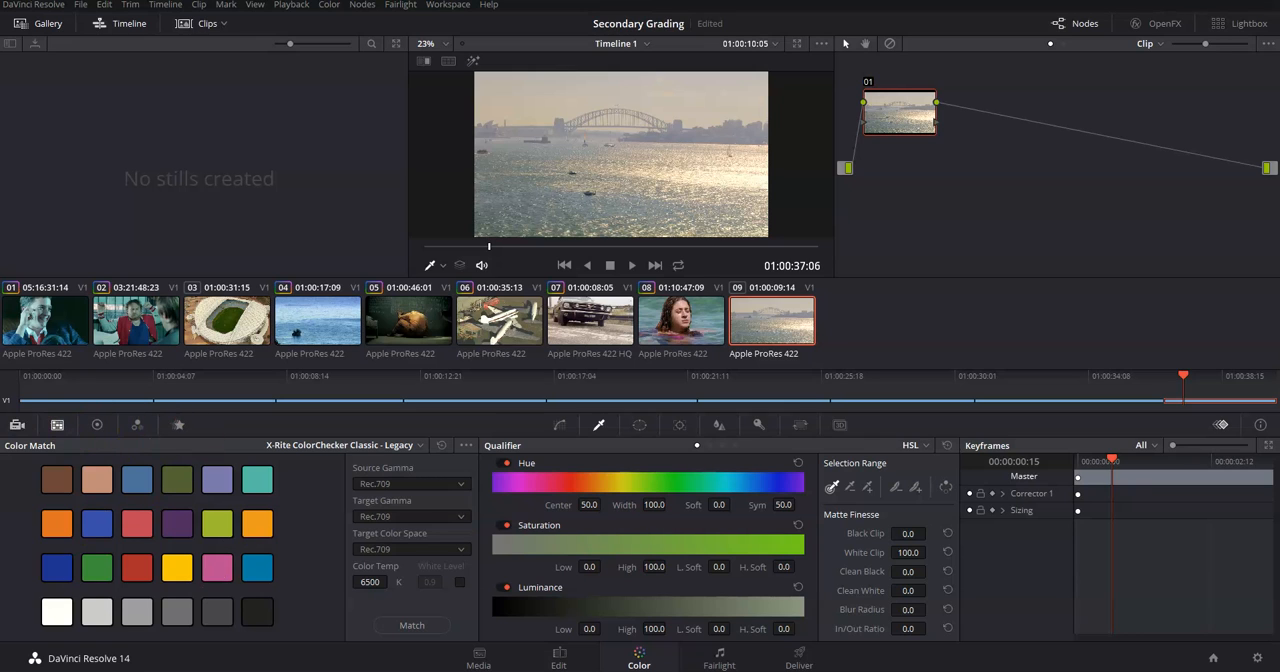
pyautogui.click(106, 430)
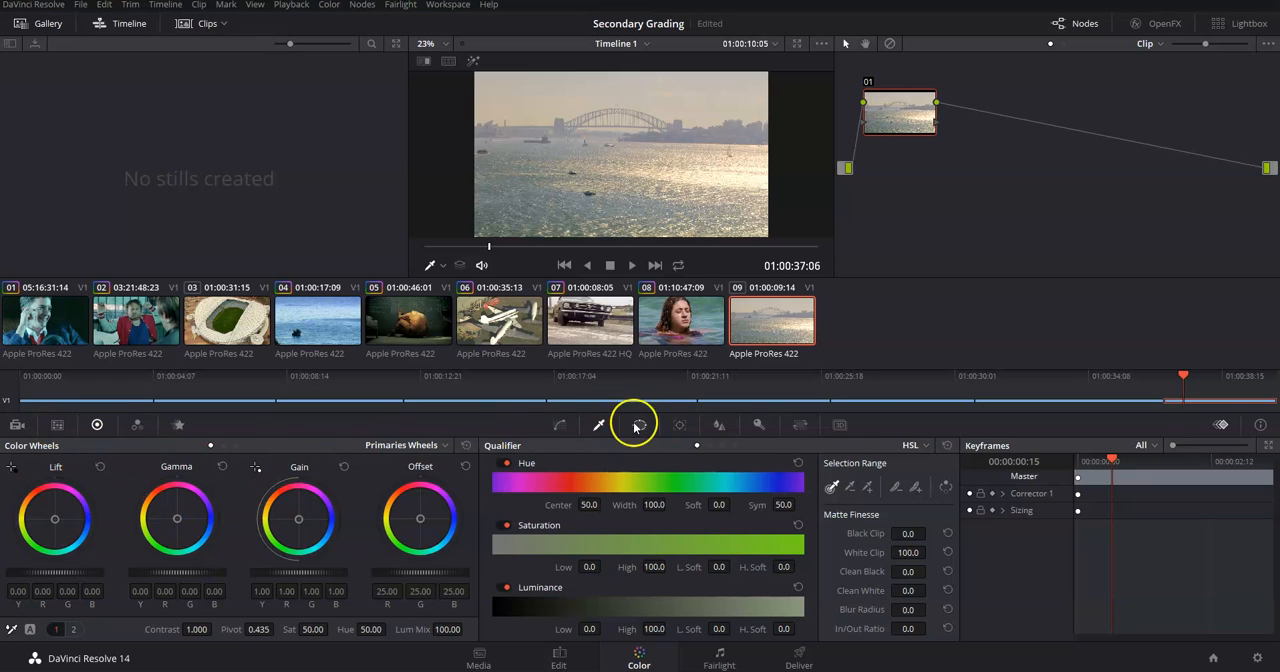
pyautogui.click(563, 425)
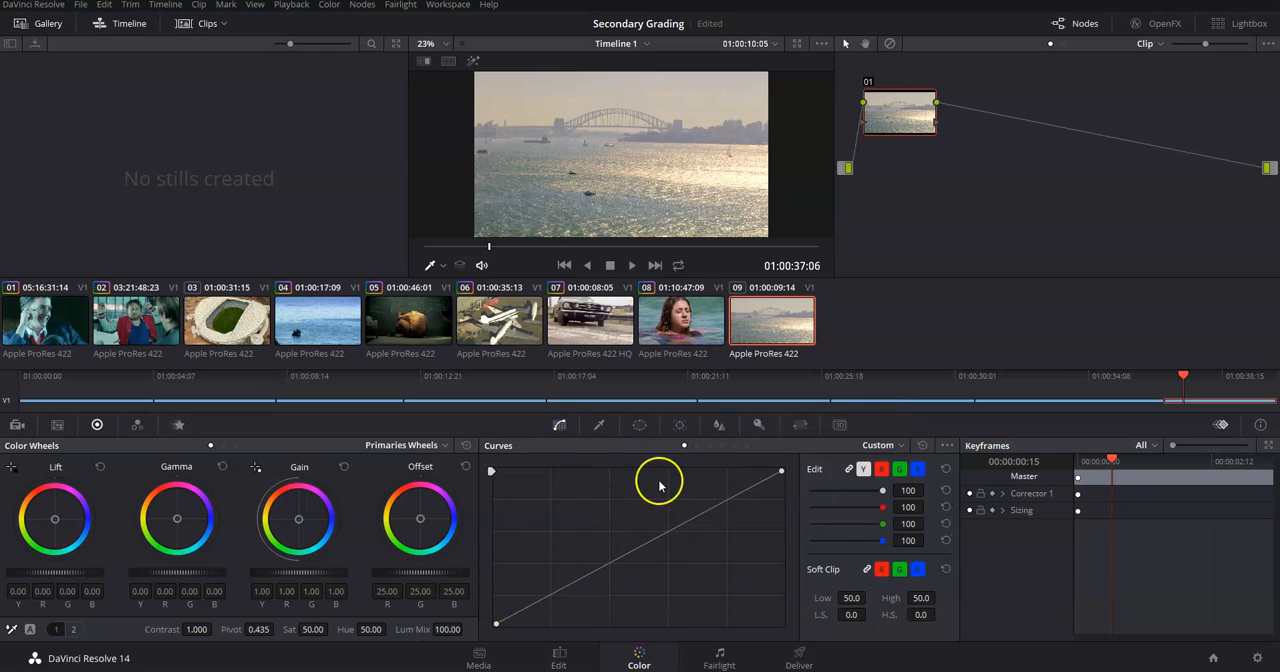
pyautogui.click(596, 428)
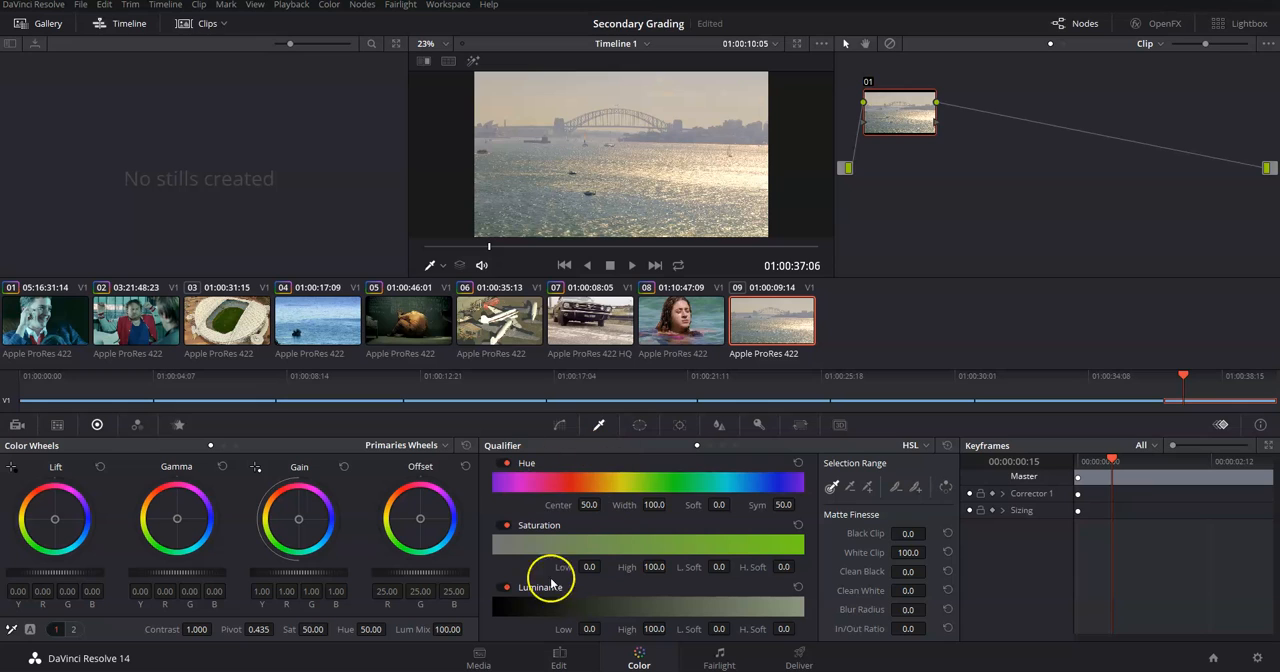
pyautogui.click(641, 426)
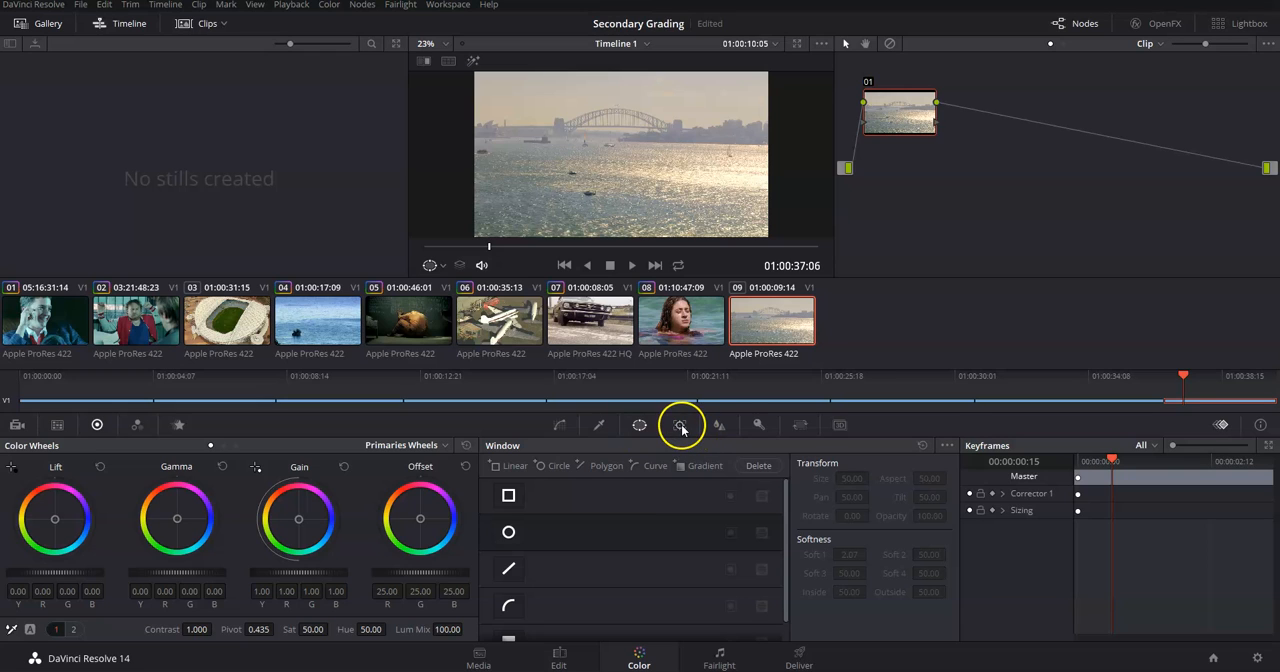
pyautogui.click(681, 427)
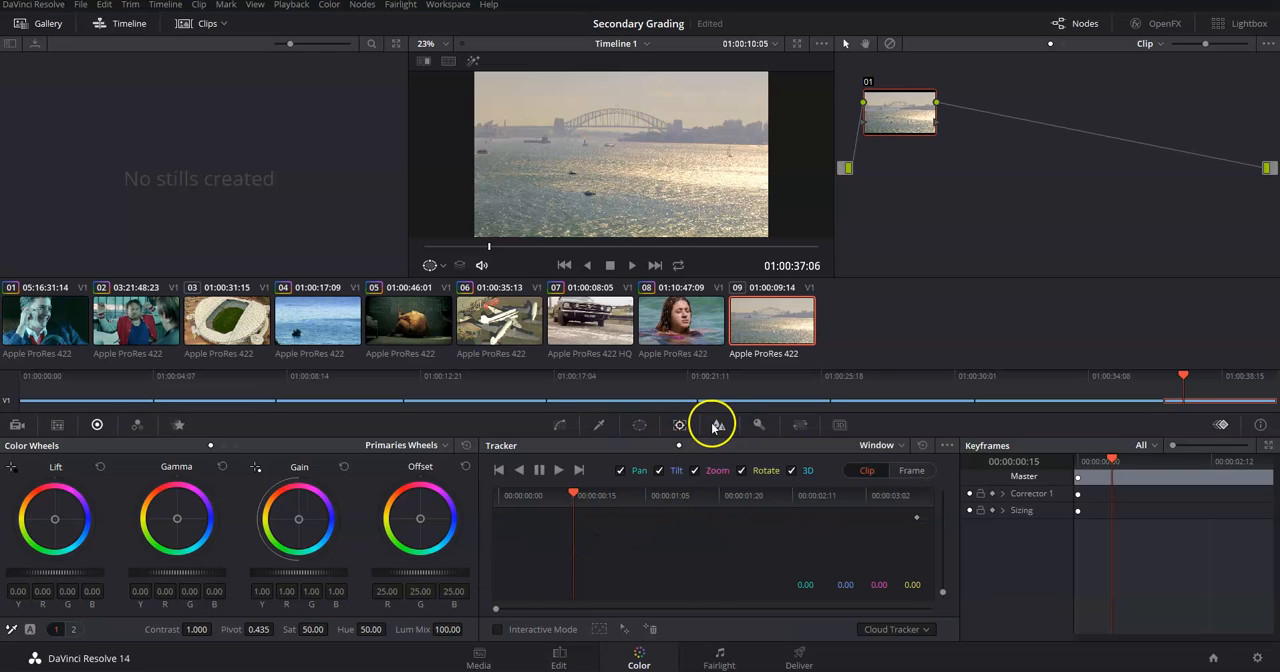
pyautogui.click(717, 425)
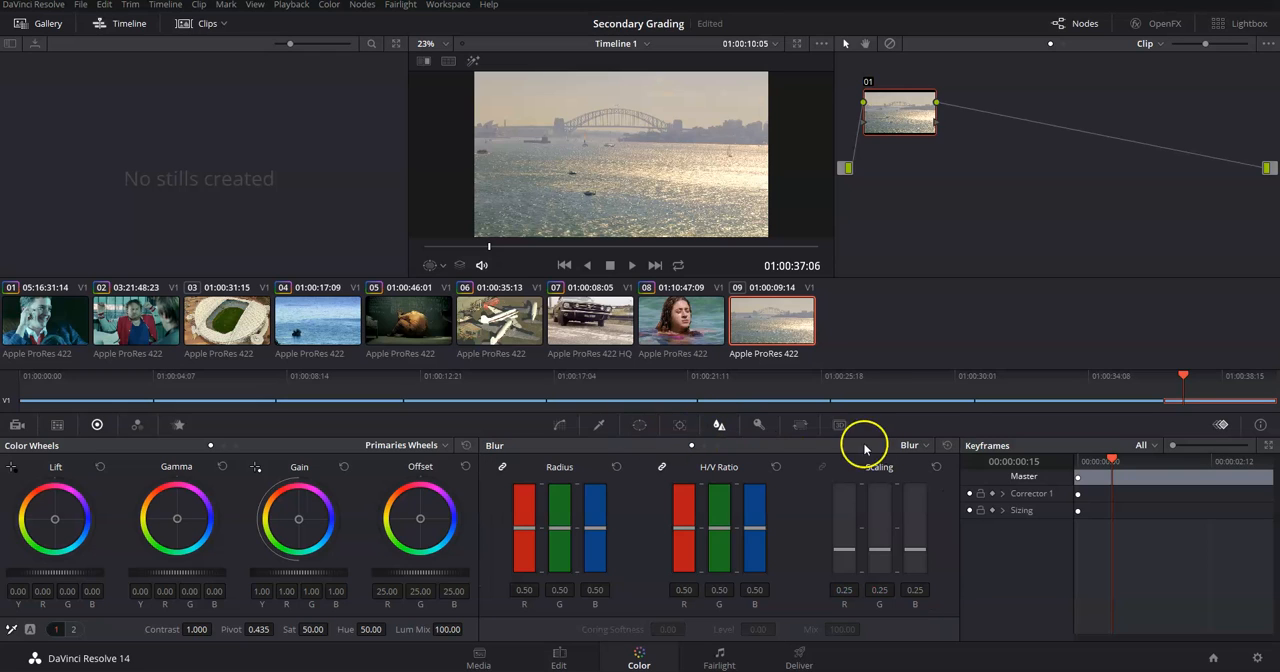
# Revisit the Curves and Qualifier palettes and finish on the Window palette with its shape list.
pyautogui.click(564, 428)
pyautogui.click(612, 427)
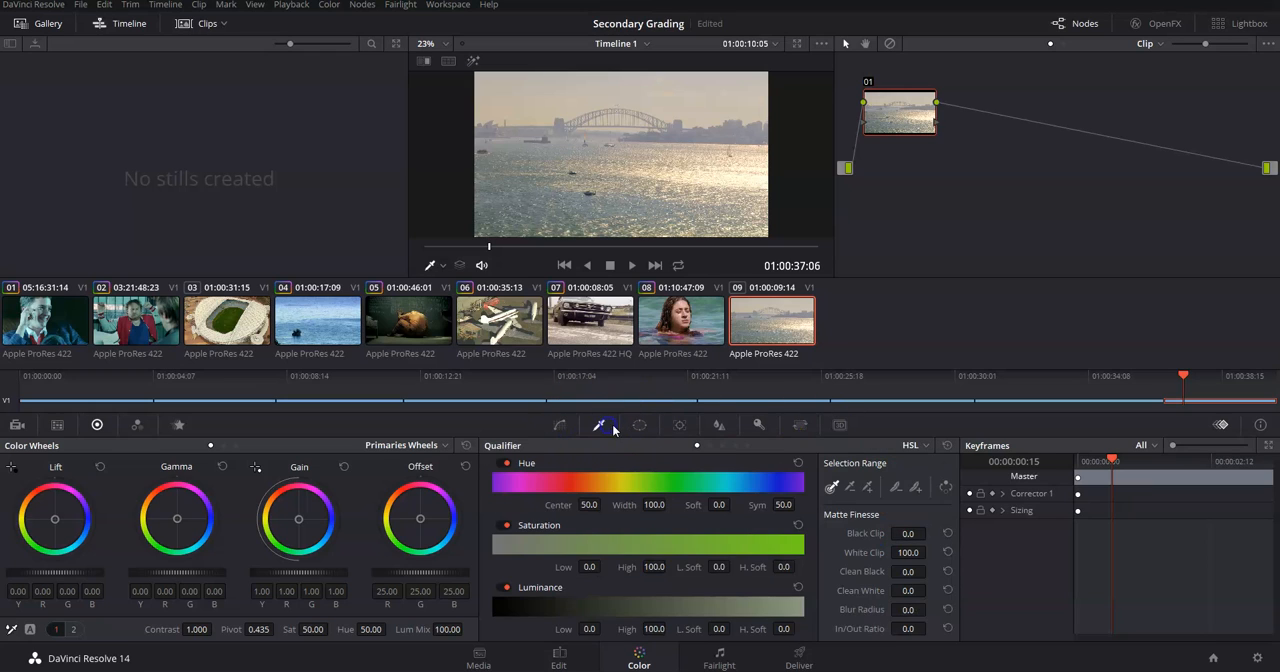
pyautogui.click(642, 426)
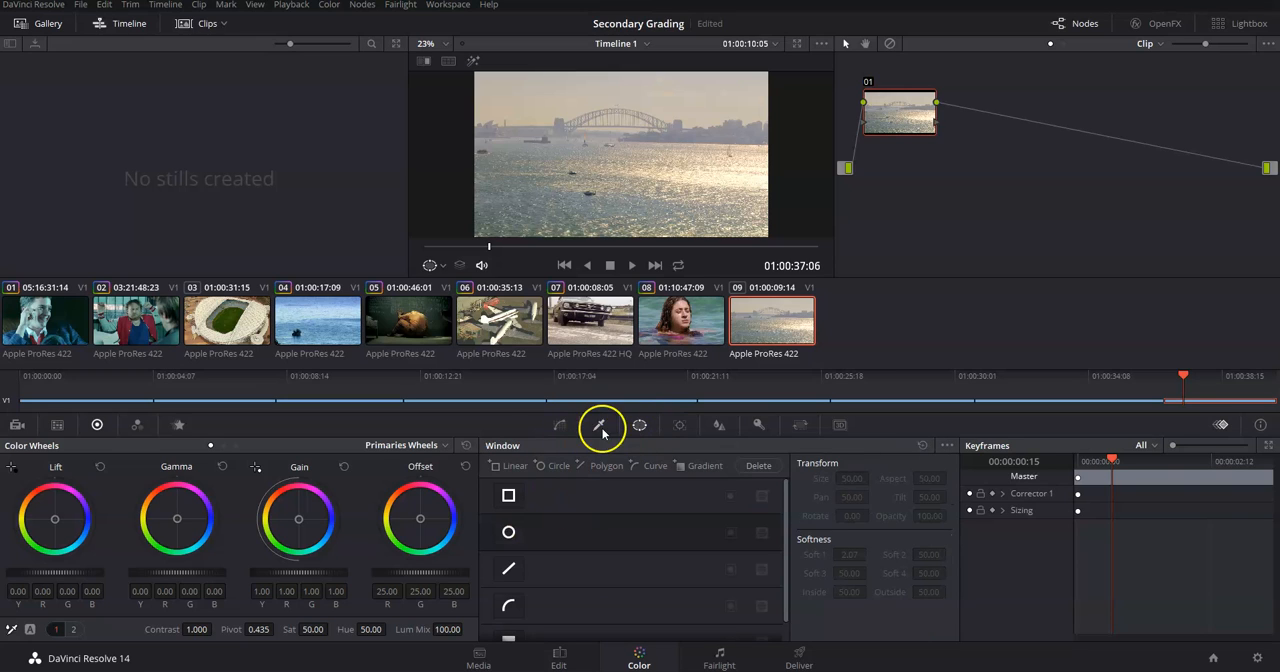
pyautogui.click(562, 427)
pyautogui.click(604, 427)
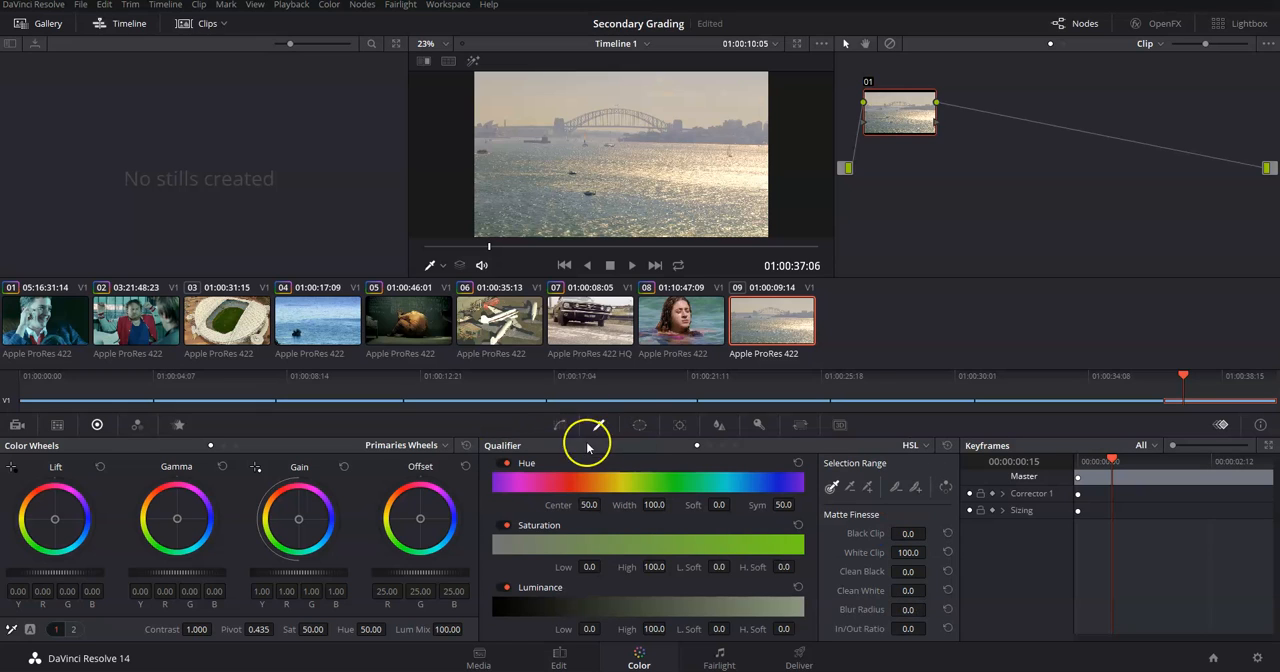
pyautogui.click(634, 427)
pyautogui.click(644, 426)
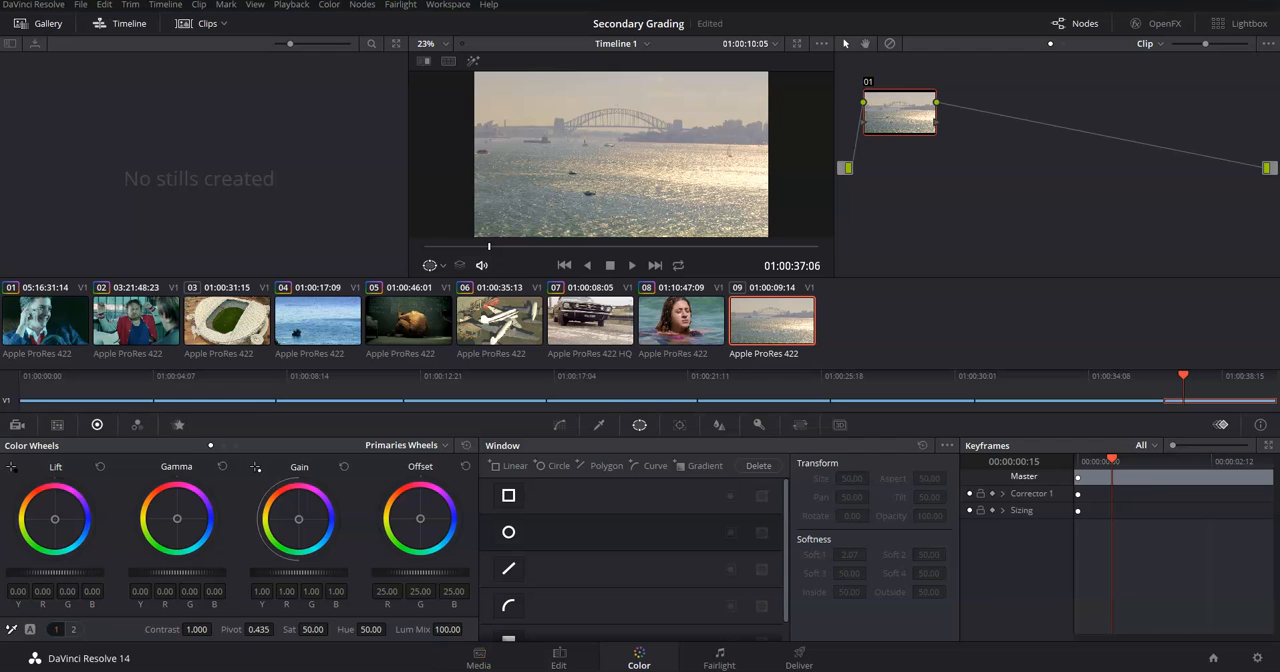
# Open the scopes and lower node 01's Lift to -0.23 on the harbour bridge clip, comparing the picture with the node off and on.
pyautogui.hotkey('ctrl', 'shift', 'w')
pyautogui.moveTo(839, 483); pyautogui.dragTo(797, 453)
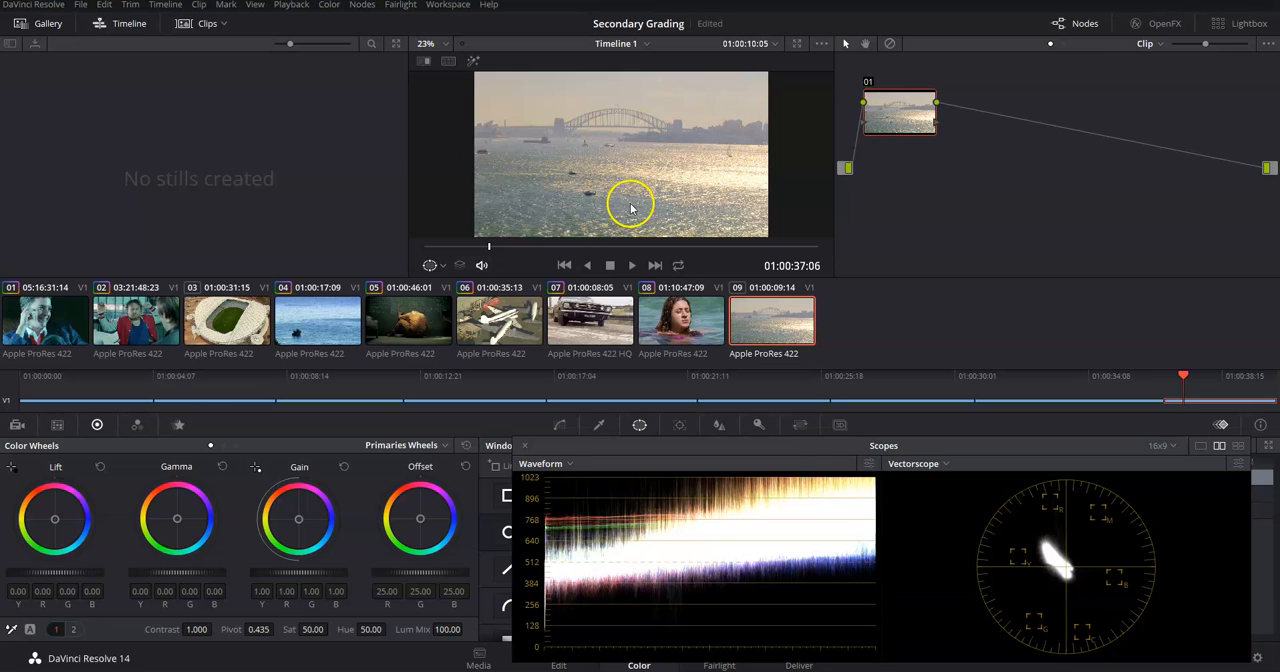
pyautogui.moveTo(34, 572)
pyautogui.mouseDown()
pyautogui.moveTo(20, 572)
pyautogui.moveTo(64, 571)
pyautogui.moveTo(32, 570)
pyautogui.mouseUp()
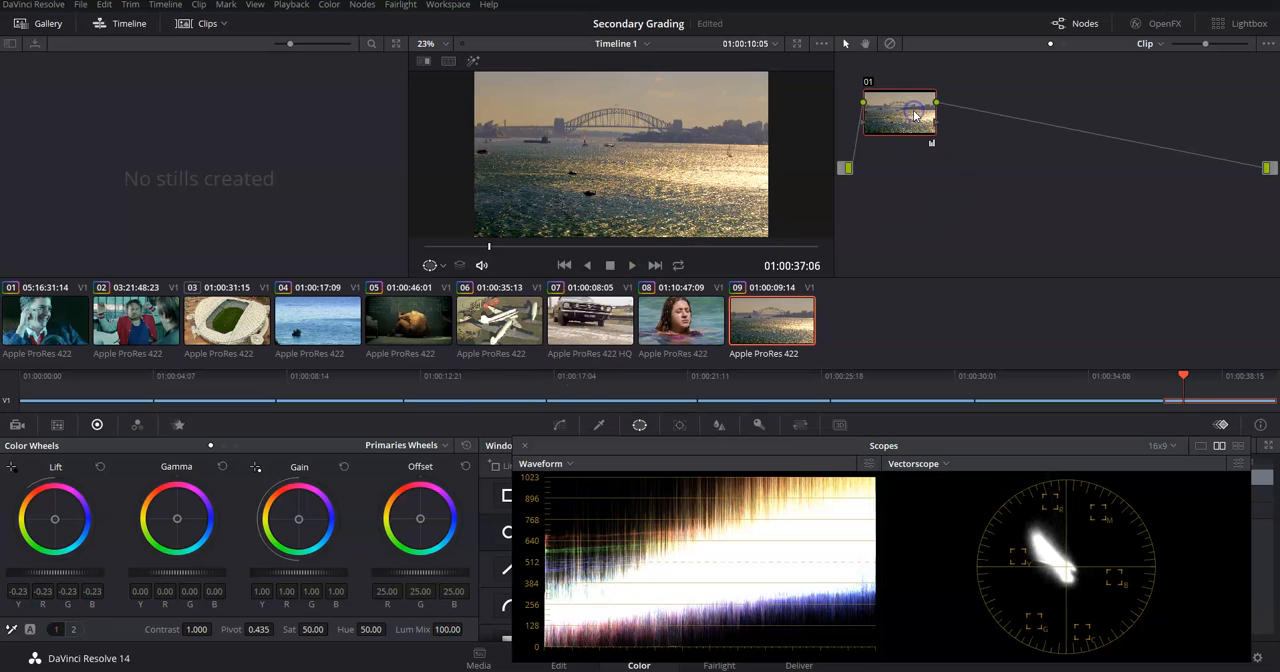
pyautogui.hotkey('ctrl', 'd')
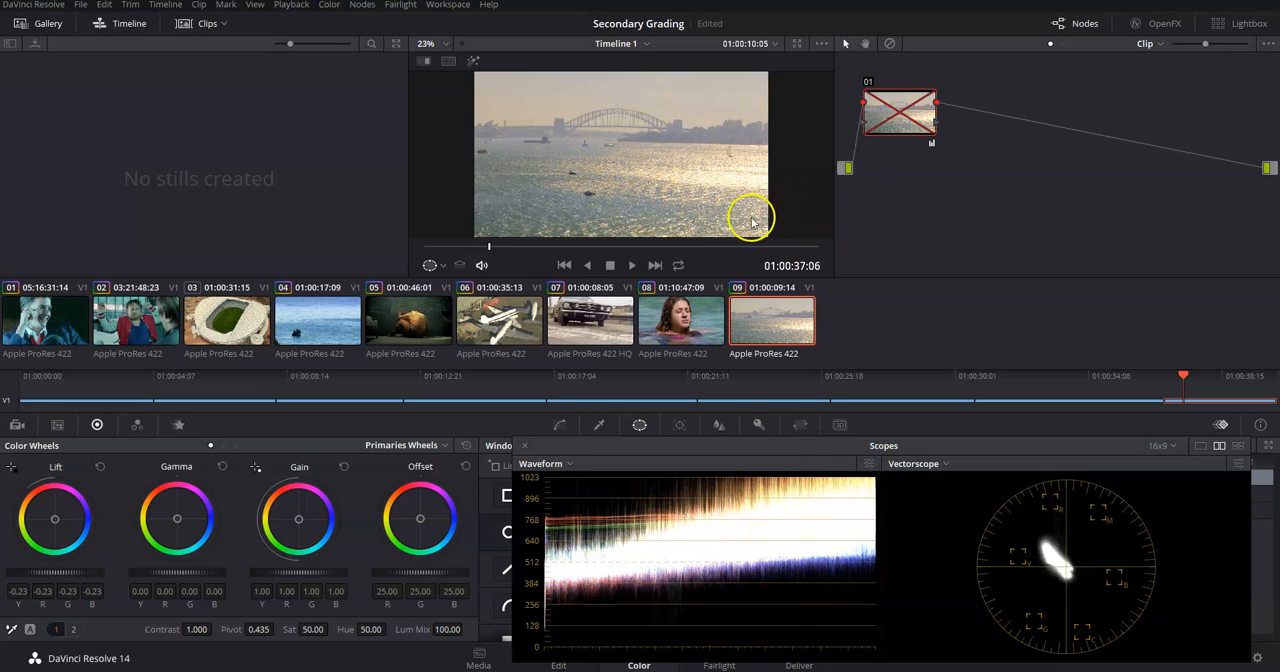
pyautogui.hotkey('ctrl', 'd')
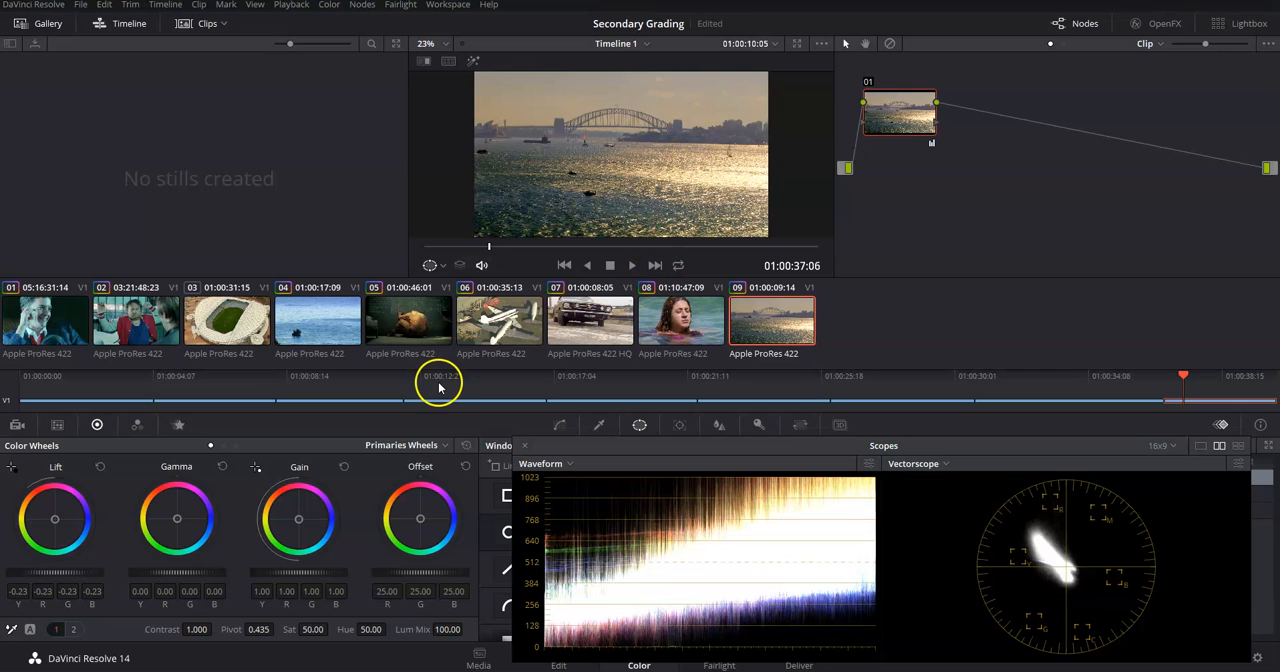
# Raise node 01's Gamma to 0.12 and set its Lift to -0.19 on the harbour bridge clip.
pyautogui.moveTo(211, 572); pyautogui.dragTo(577, 560)
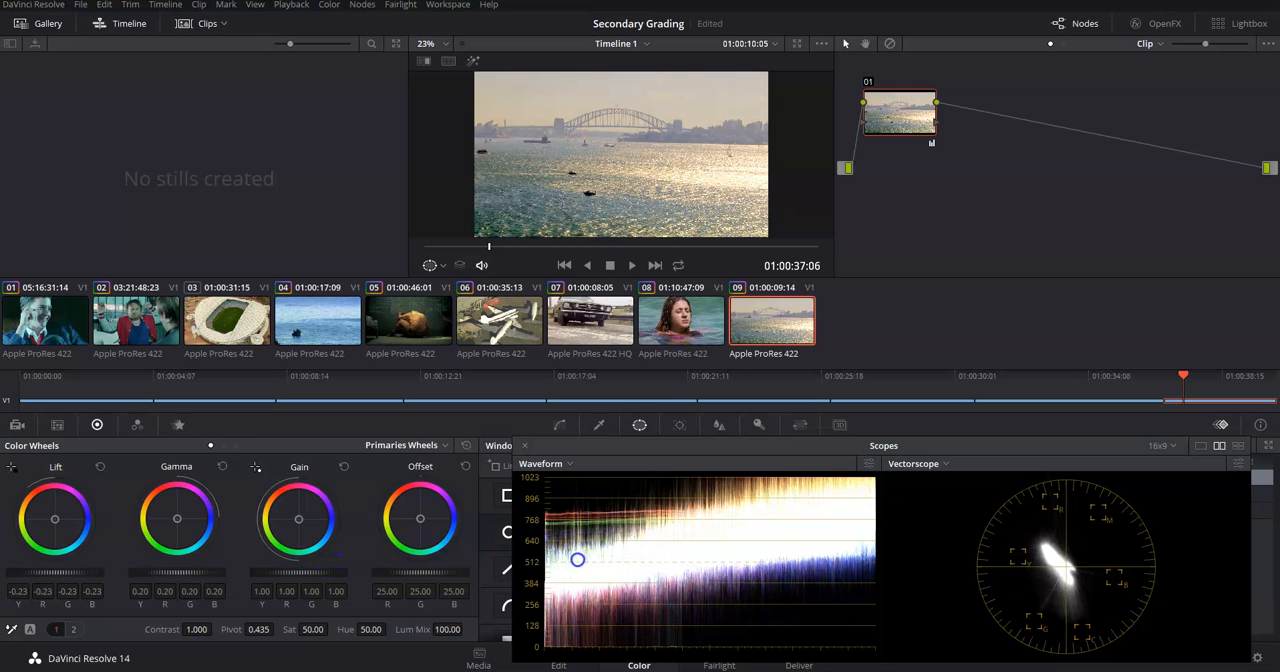
pyautogui.moveTo(157, 573); pyautogui.dragTo(190, 546)
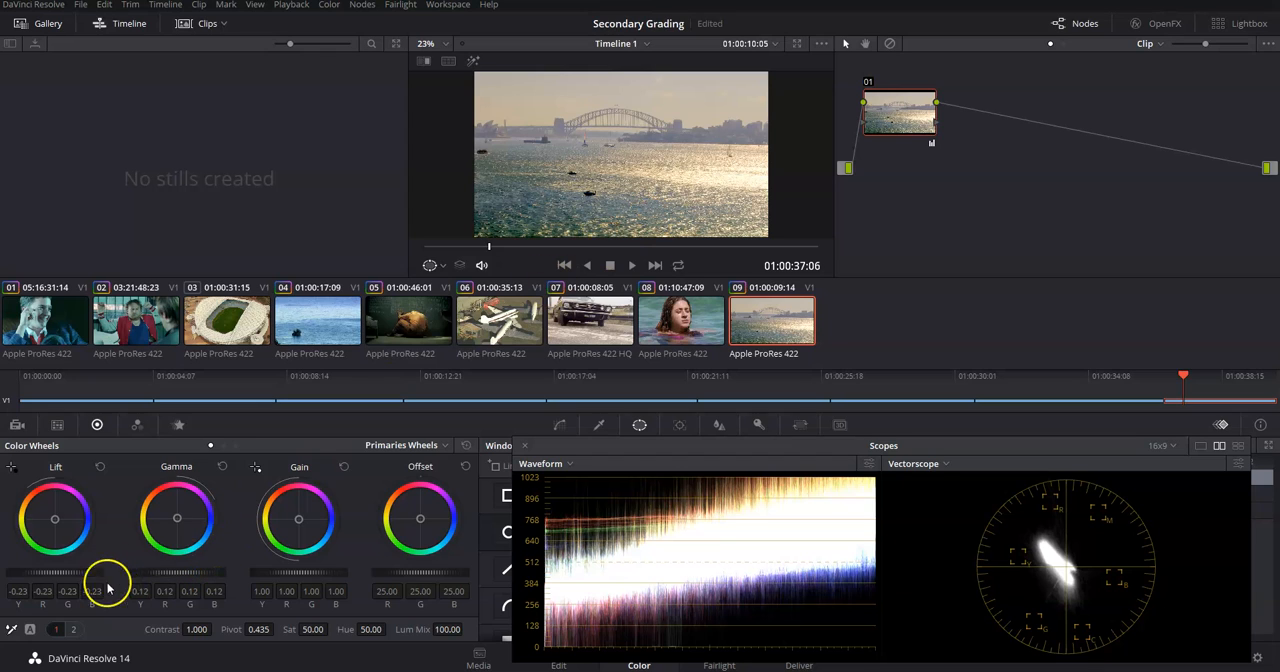
pyautogui.moveTo(79, 572); pyautogui.dragTo(91, 572)
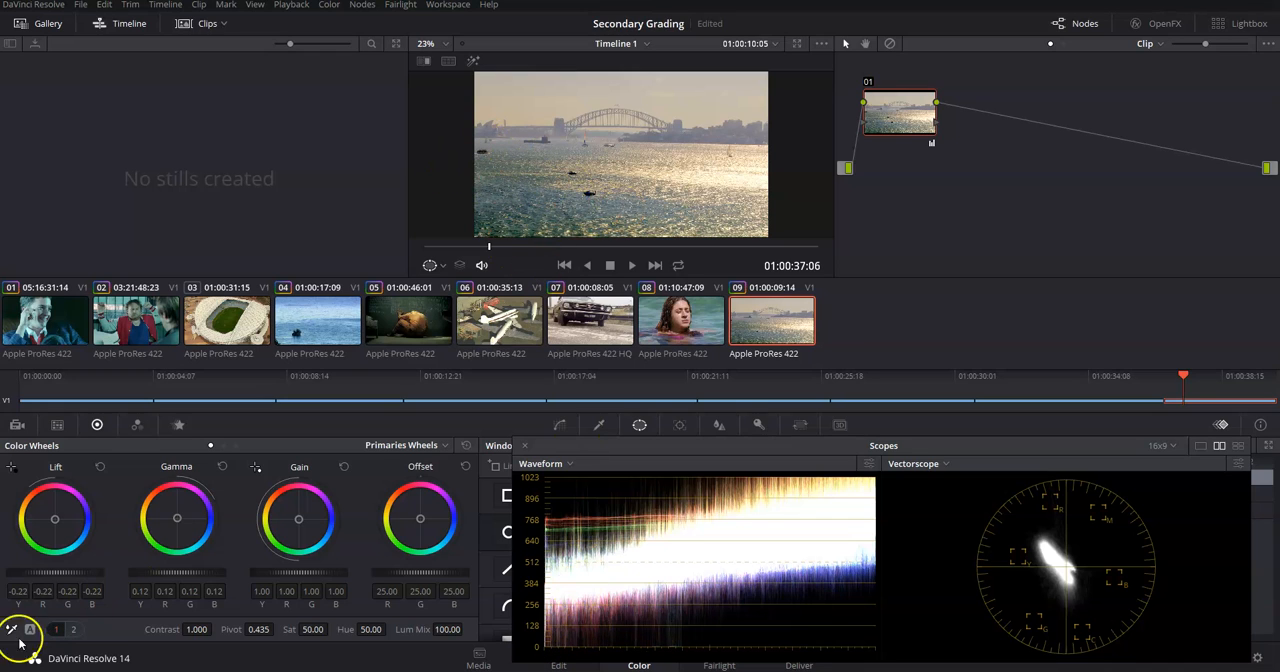
pyautogui.moveTo(57, 573); pyautogui.dragTo(93, 591)
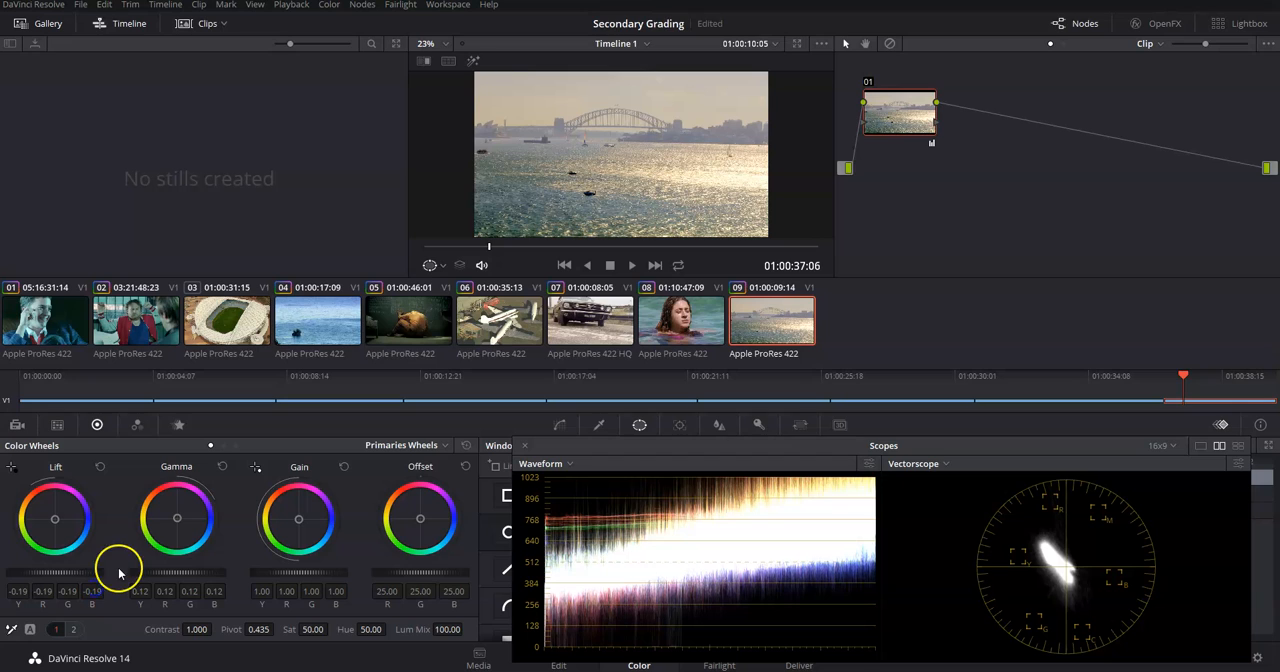
# Compare the harbour shot with node 01 off and on, then play the timeline briefly and return to 01:00:37:03.
pyautogui.hotkey('ctrl', 'd')
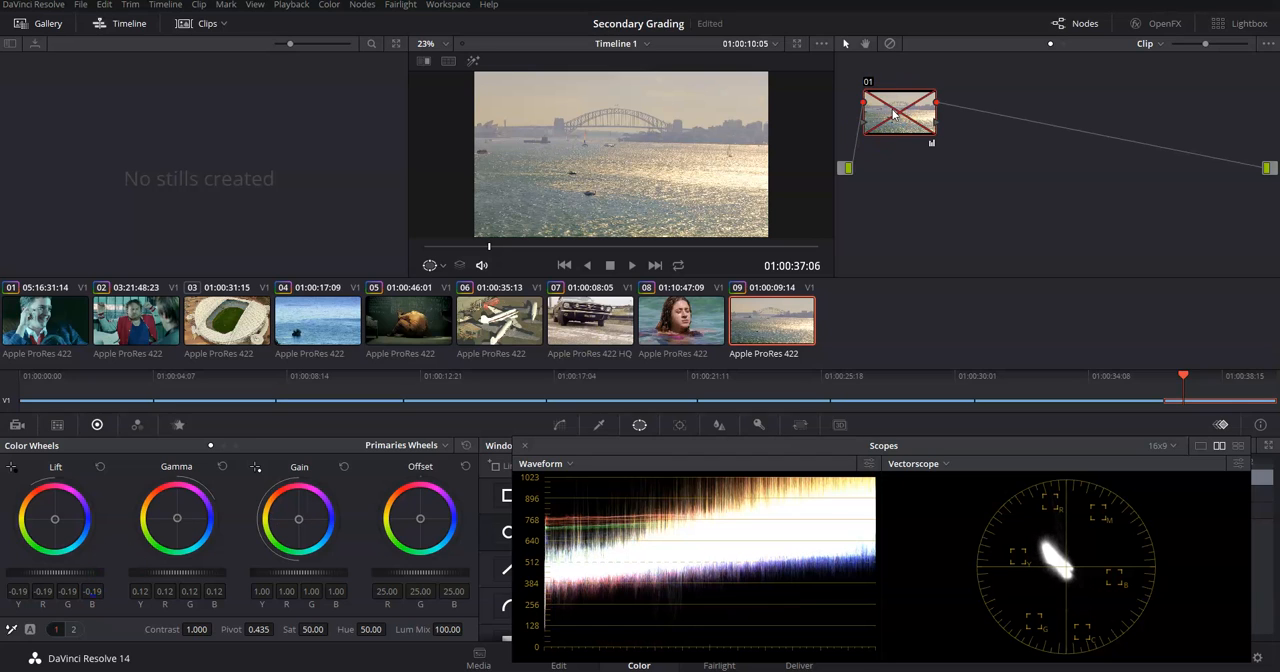
pyautogui.hotkey('ctrl', 'd')
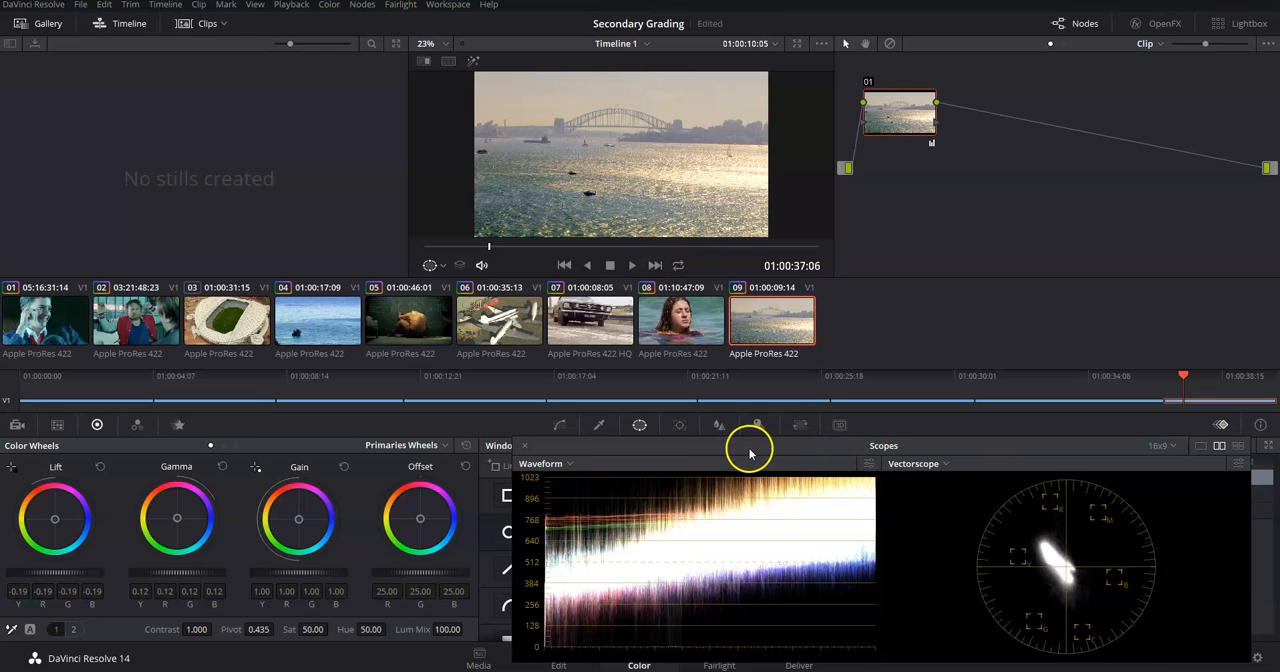
pyautogui.click(633, 265)
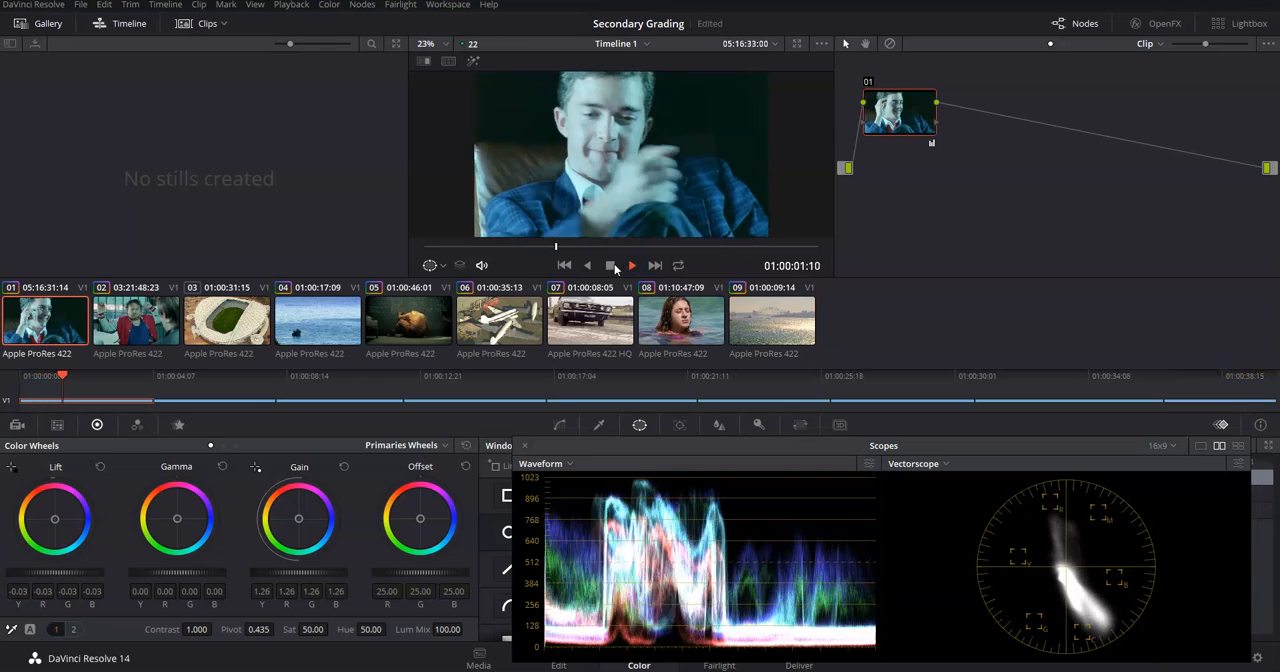
pyautogui.click(612, 266)
pyautogui.click(1178, 398)
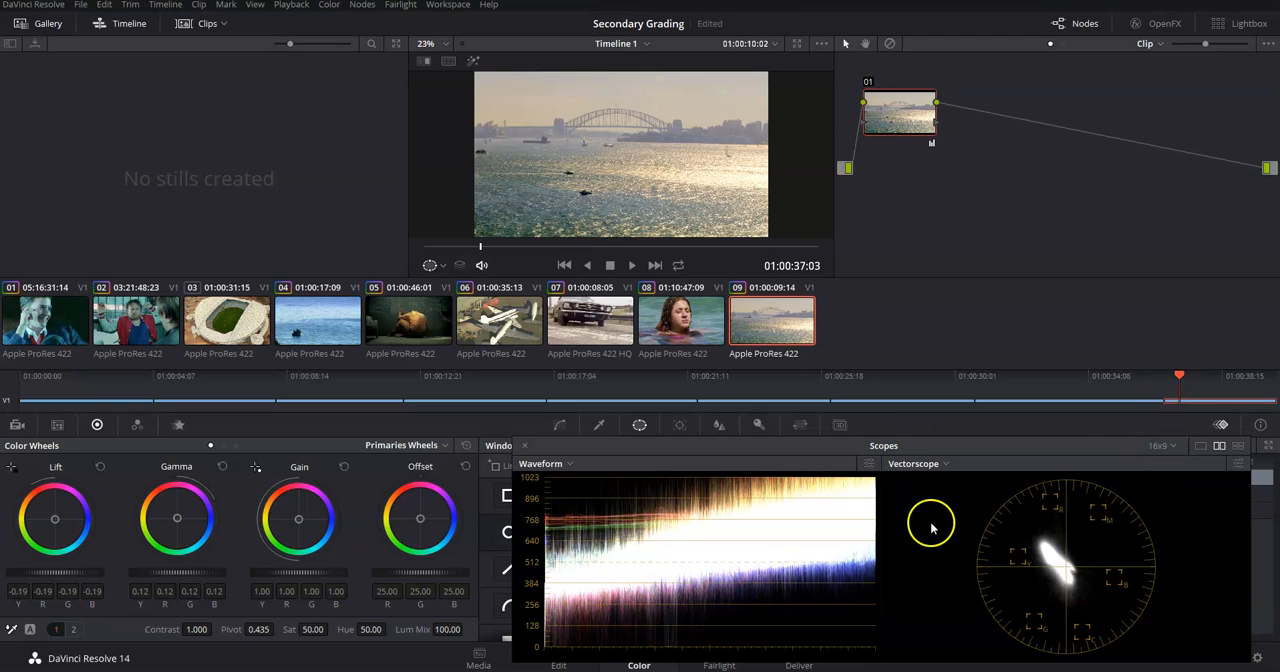
# Move the scopes away from the Window palette and shift node 01 down in the node graph.
pyautogui.moveTo(737, 445); pyautogui.dragTo(573, 447)
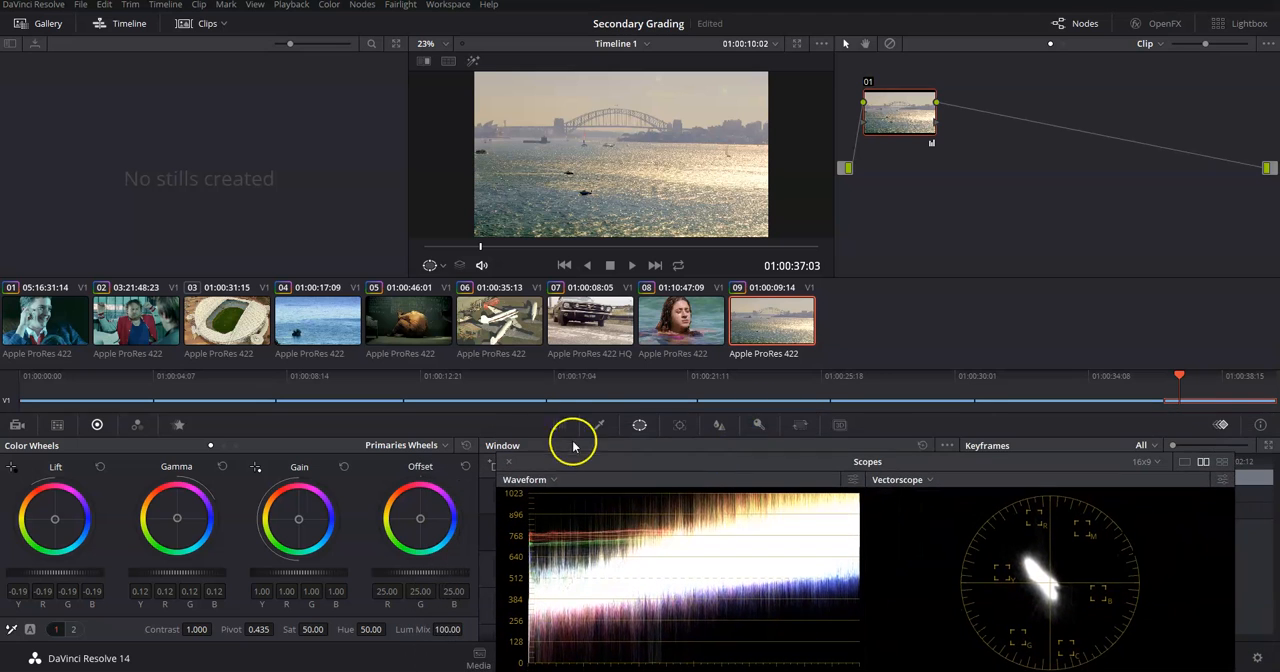
pyautogui.moveTo(686, 451); pyautogui.dragTo(1227, 456)
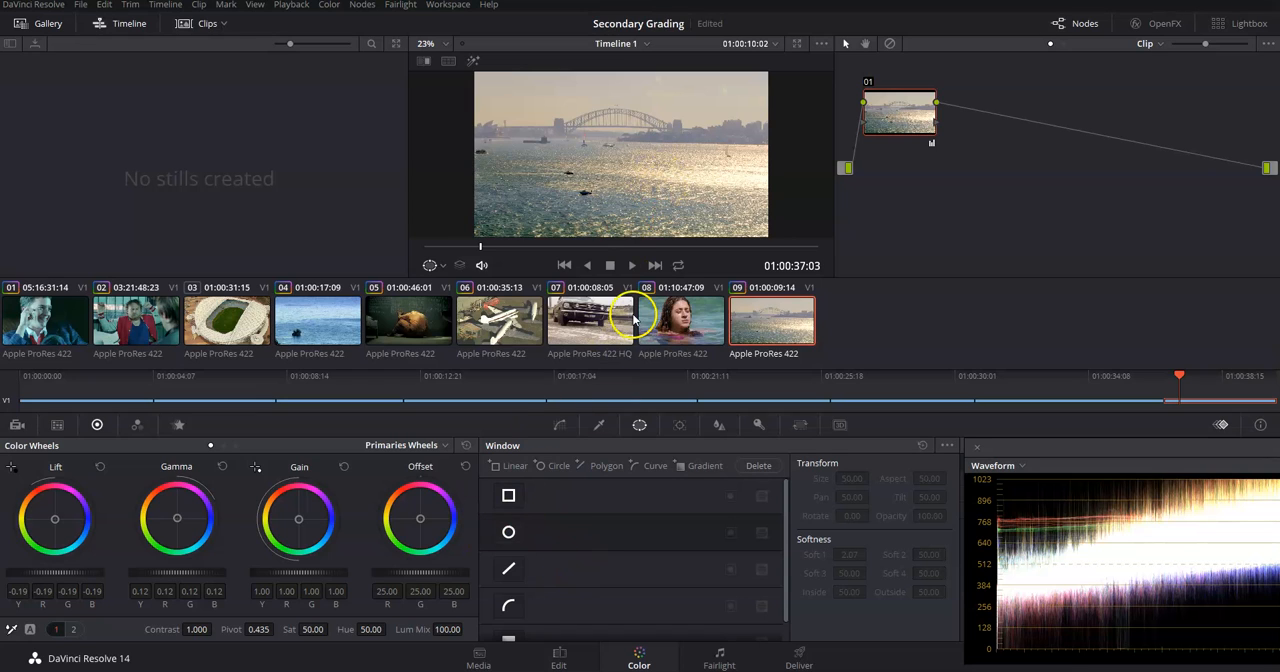
pyautogui.moveTo(883, 114); pyautogui.dragTo(889, 164)
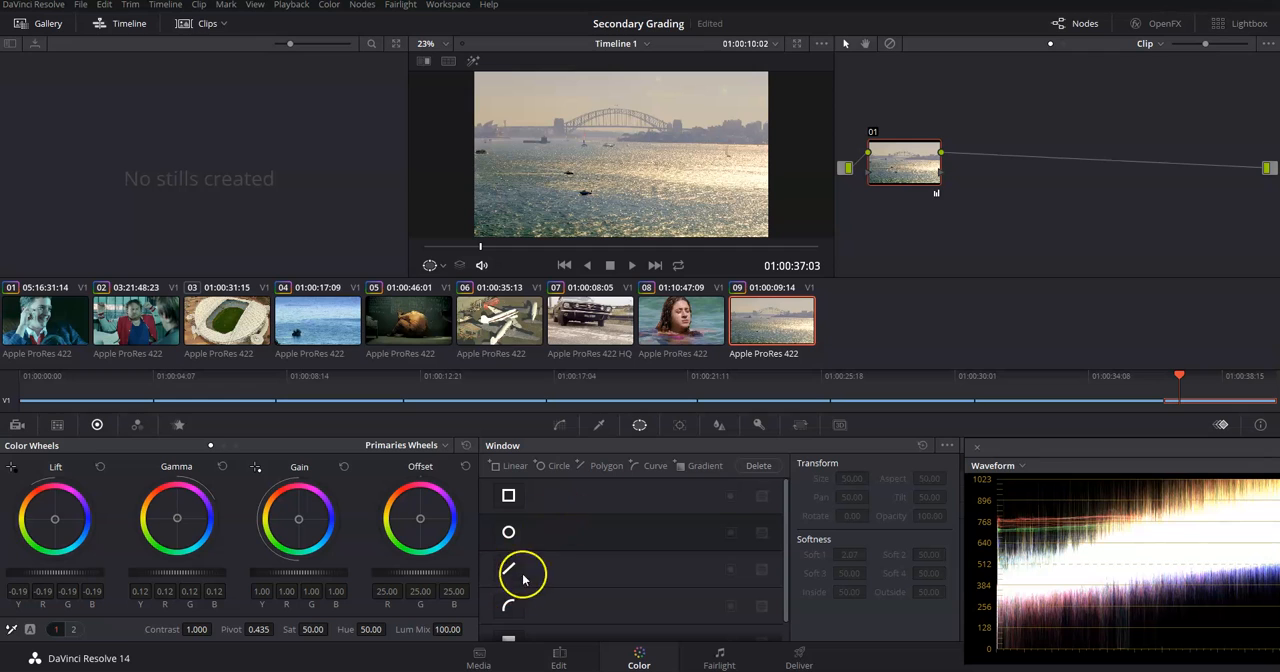
# Try a linear window on node 01 over the boats at Pan 48.03 and Tilt 46.86, and turn it off again.
pyautogui.click(509, 496)
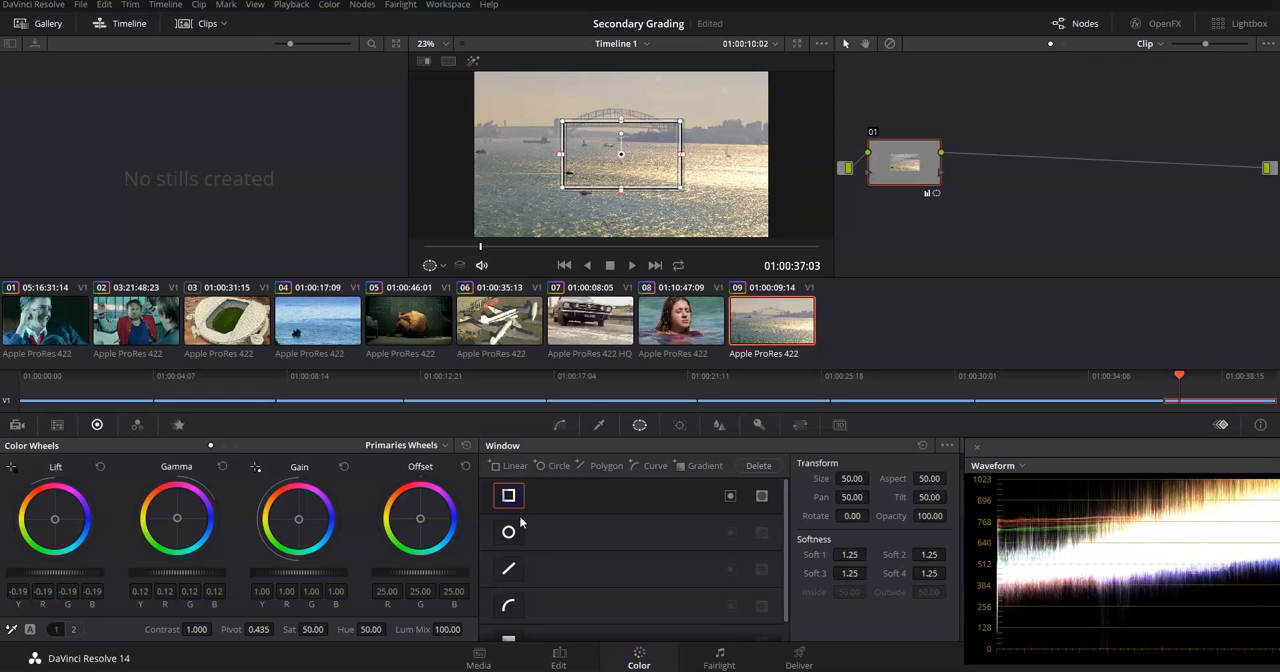
pyautogui.moveTo(603, 160); pyautogui.dragTo(597, 195)
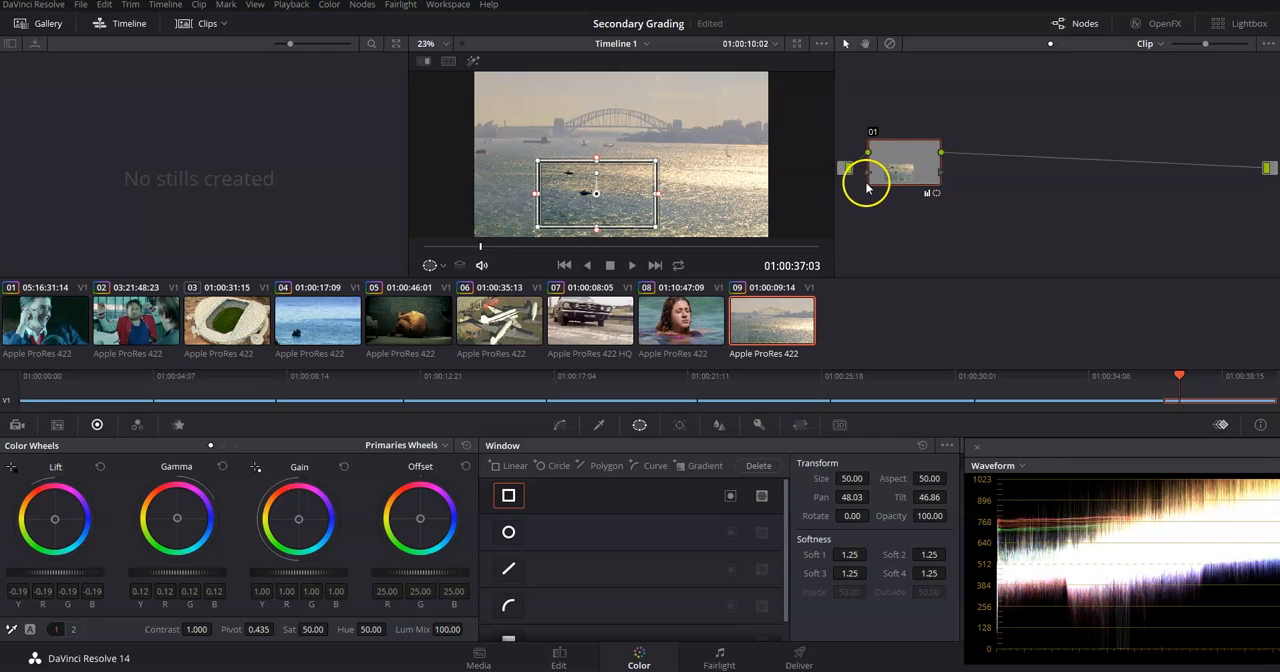
pyautogui.click(508, 496)
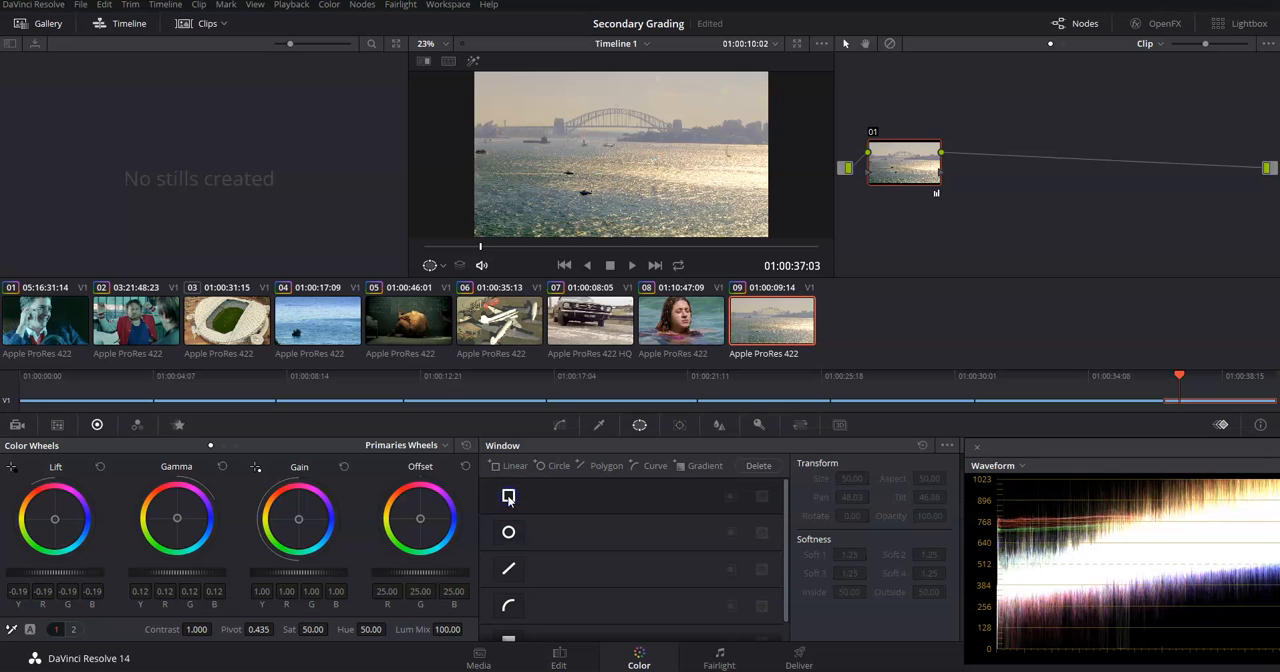
# Add a serial node after node 01 of the harbour bridge clip and activate a linear window on it.
pyautogui.moveTo(919, 168); pyautogui.dragTo(916, 180)
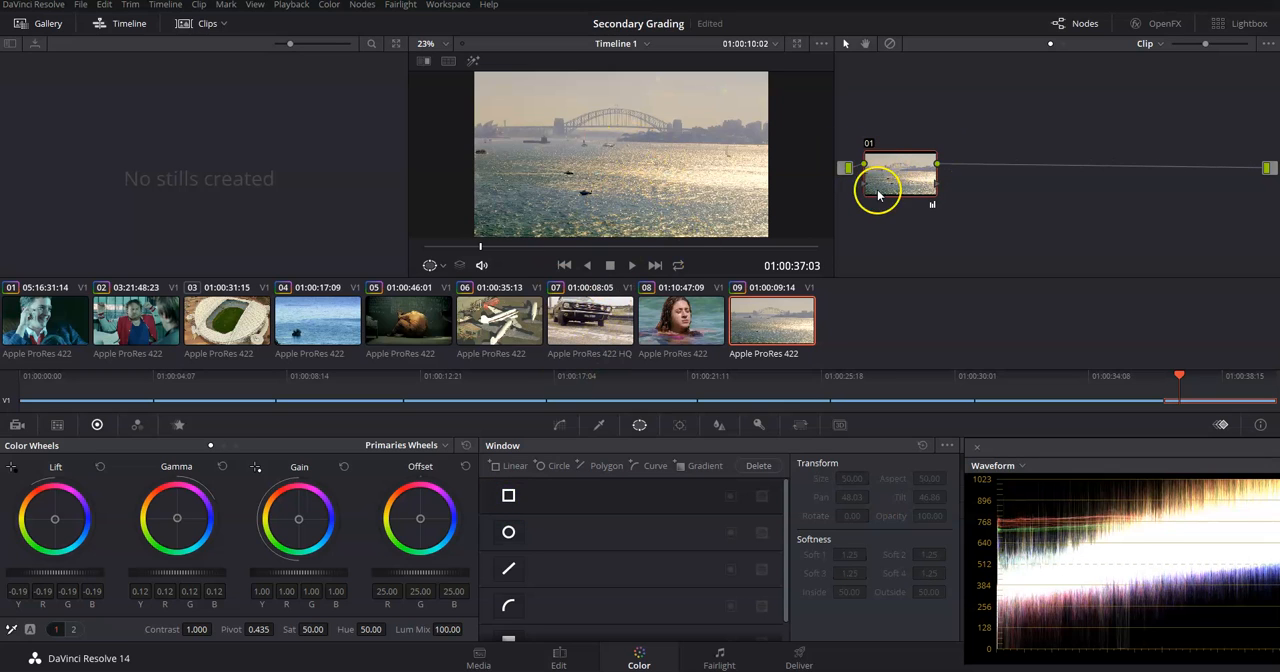
pyautogui.rightClick(877, 182)
pyautogui.moveTo(918, 218)
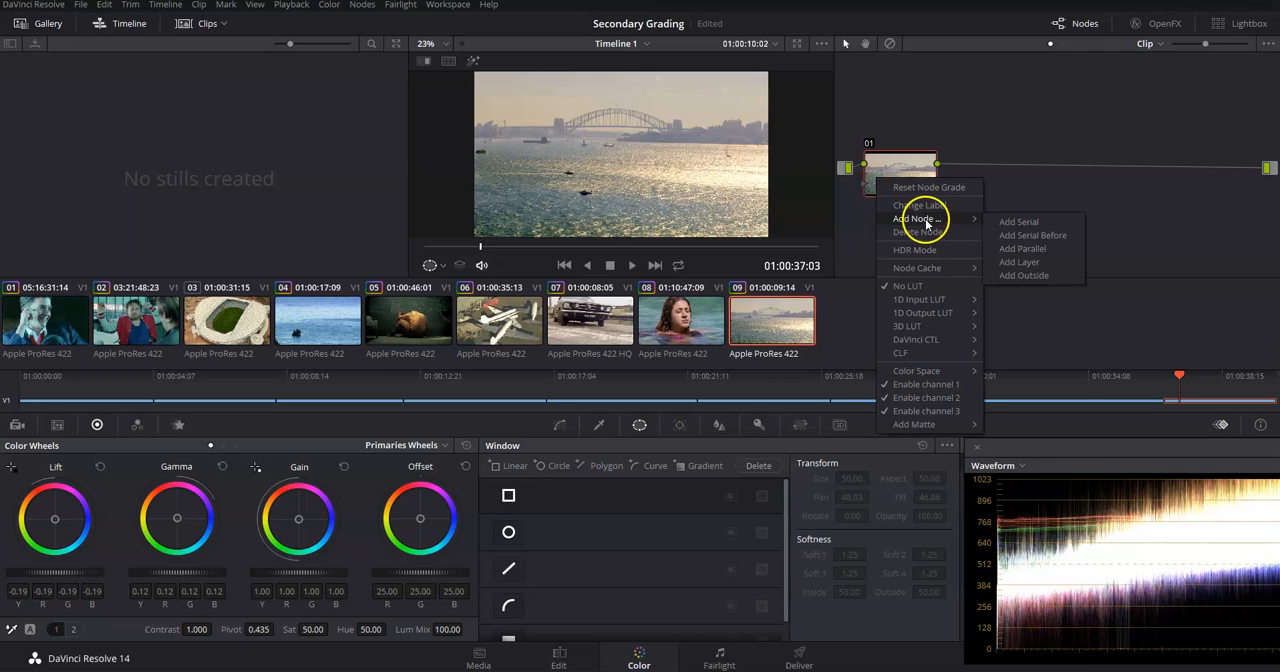
pyautogui.click(1020, 223)
pyautogui.moveTo(965, 178)
pyautogui.mouseDown()
pyautogui.moveTo(977, 201)
pyautogui.moveTo(973, 174)
pyautogui.mouseUp()
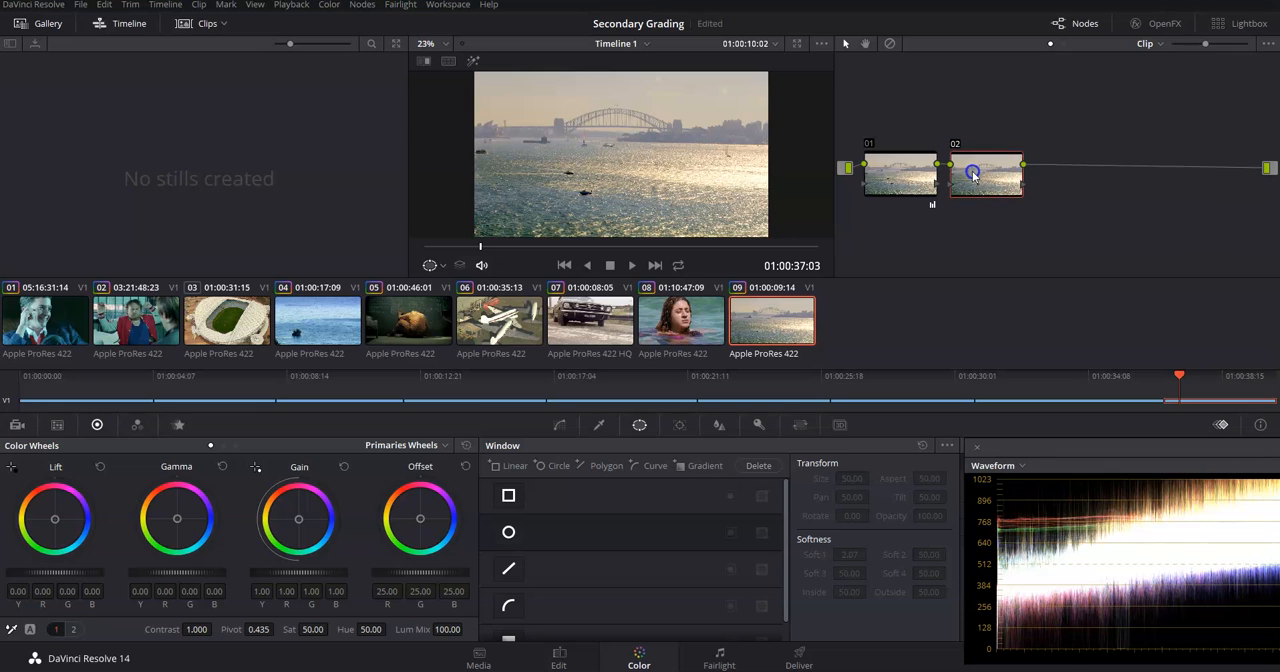
pyautogui.click(508, 496)
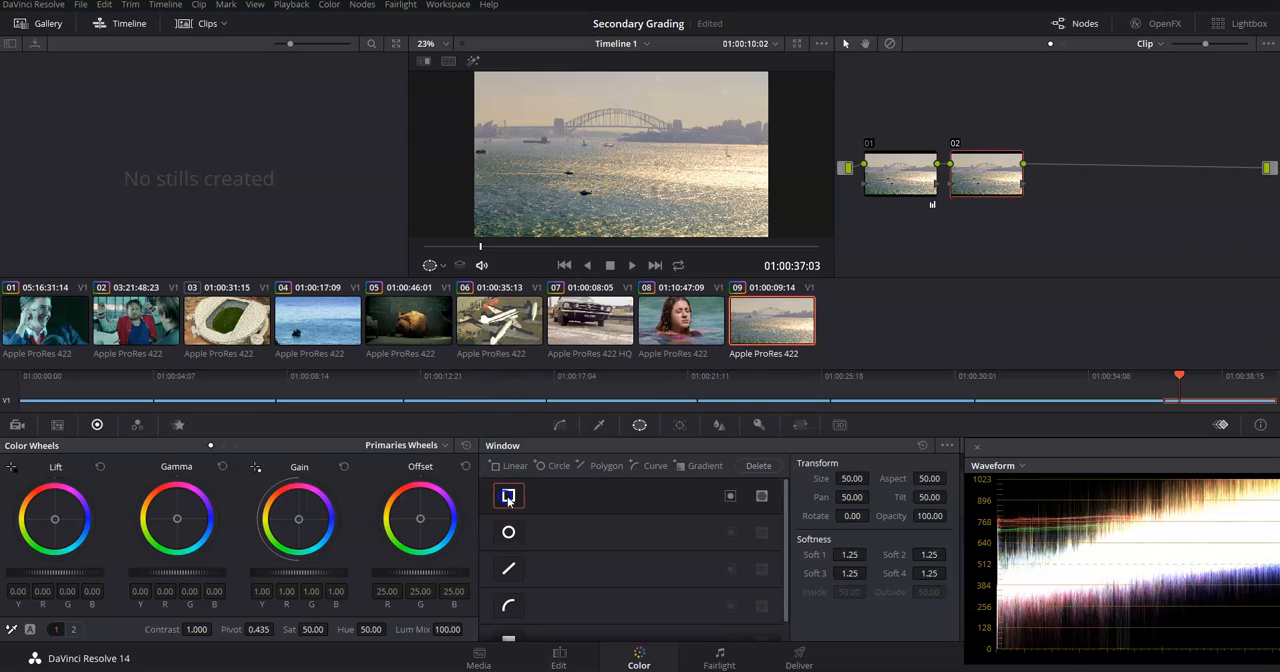
# Try shifting the Gain colour inside node 02's linear window at Pan 50.05 and Tilt 50.43, and undo the colour shift.
pyautogui.moveTo(622, 155)
pyautogui.mouseDown()
pyautogui.moveTo(609, 180)
pyautogui.moveTo(629, 140)
pyautogui.moveTo(606, 130)
pyautogui.moveTo(566, 171)
pyautogui.moveTo(621, 149)
pyautogui.mouseUp()
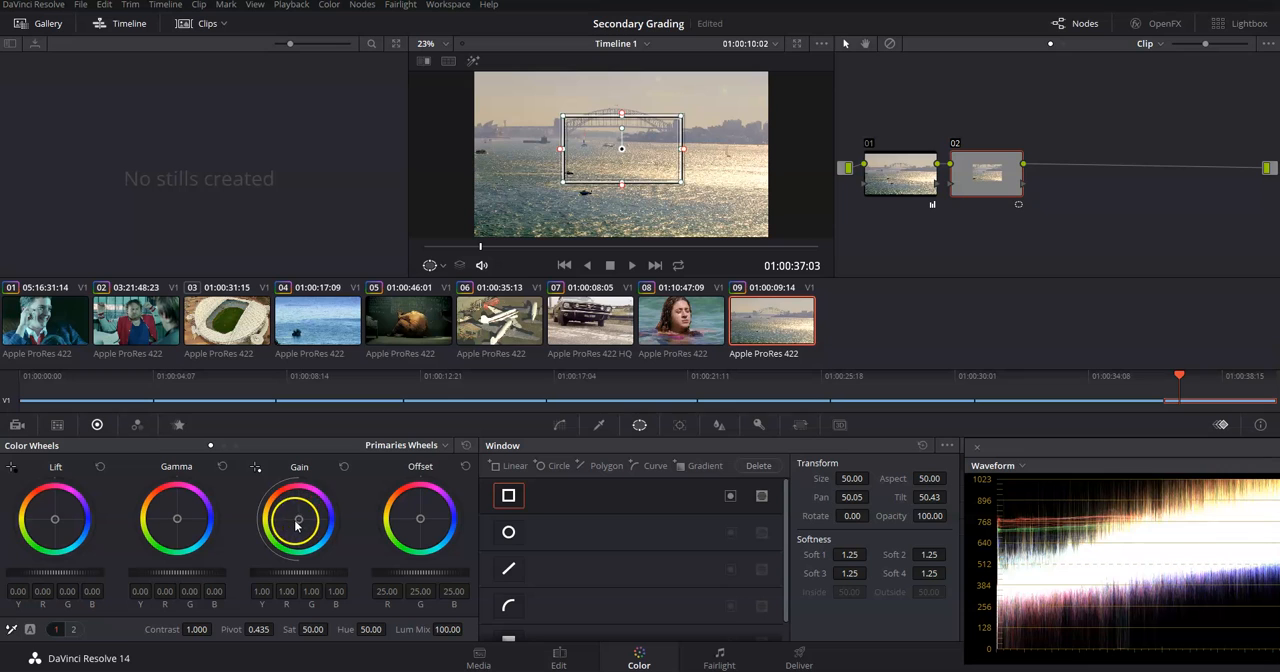
pyautogui.moveTo(302, 515); pyautogui.dragTo(637, 168)
pyautogui.hotkey('ctrl', 'z')
pyautogui.hotkey('ctrl', 'z')
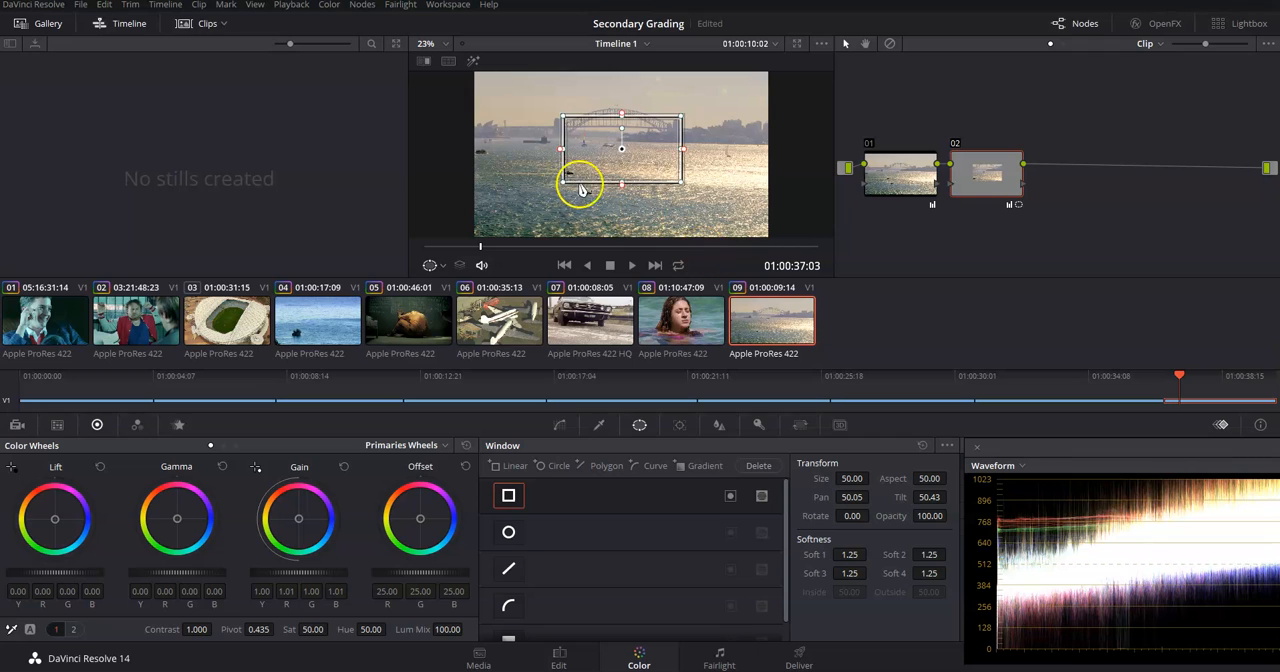
# Try the linear window at several spots over the water, ending at Pan 50.69 and Tilt 47.45.
pyautogui.moveTo(563, 127); pyautogui.dragTo(619, 186)
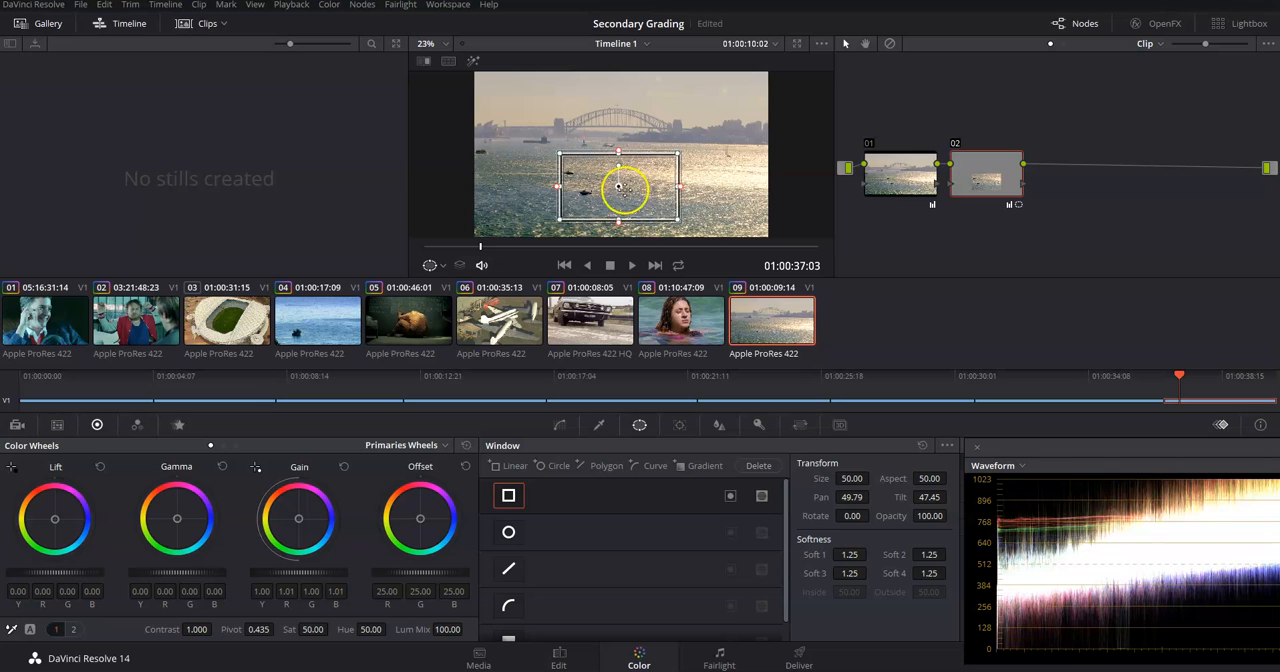
pyautogui.moveTo(618, 186); pyautogui.dragTo(655, 193)
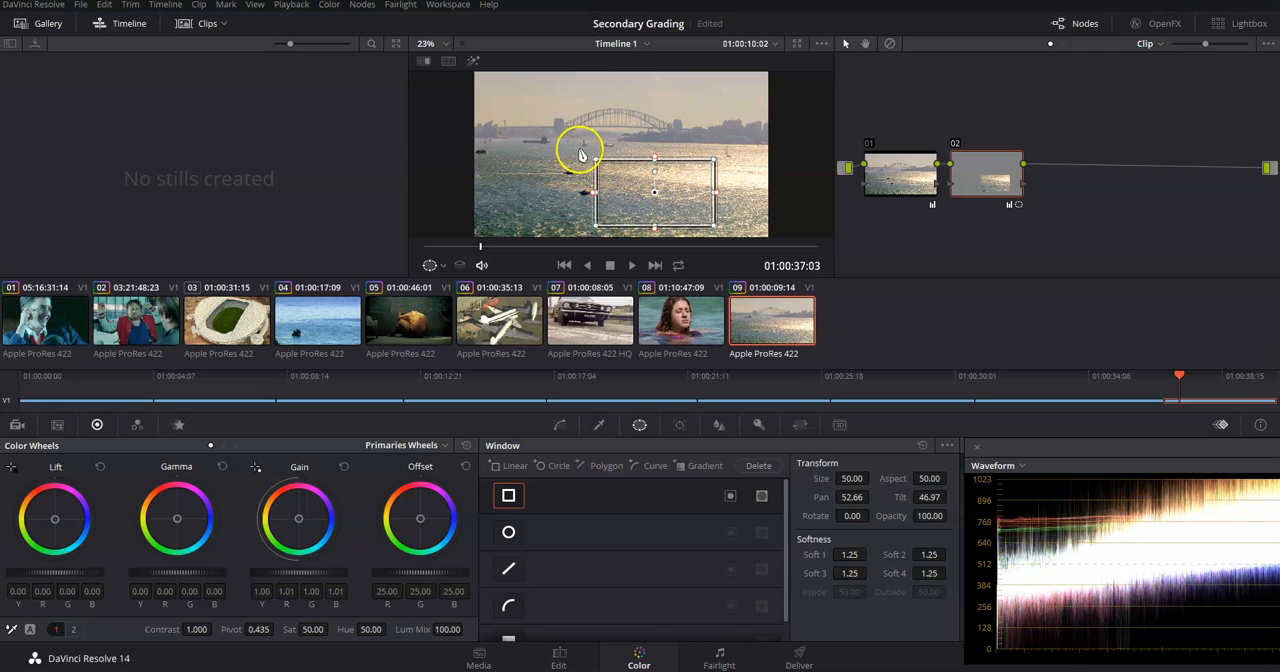
pyautogui.moveTo(661, 191); pyautogui.dragTo(630, 187)
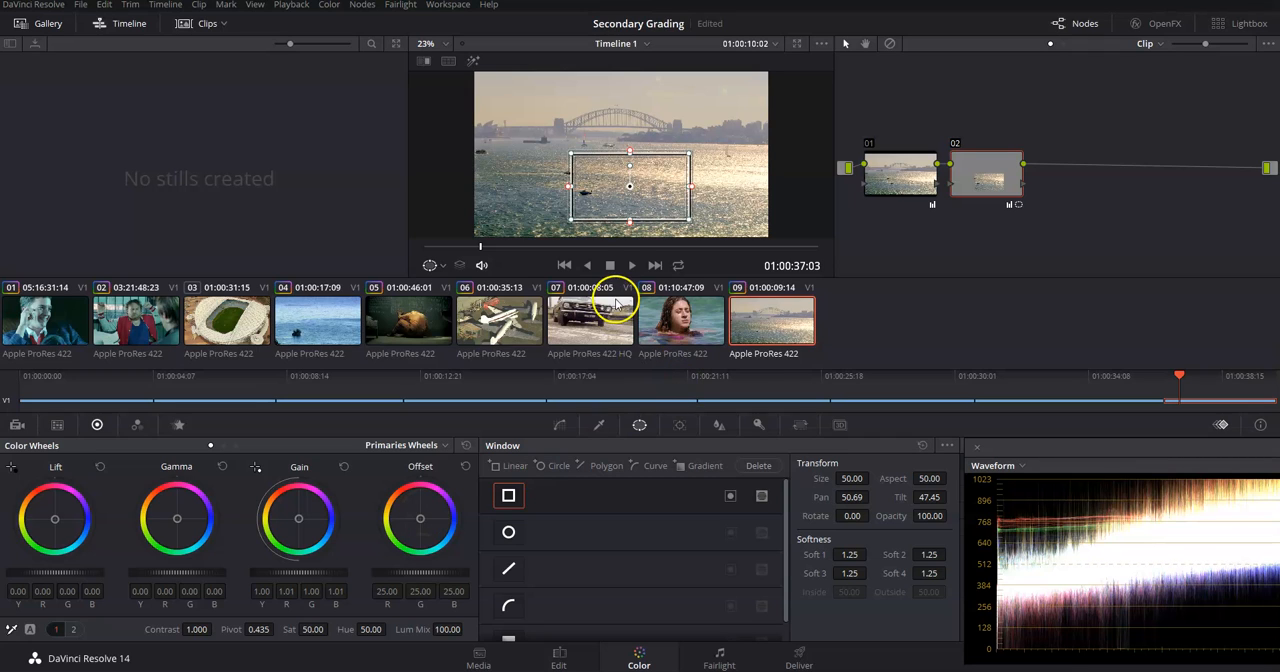
# Place the window over the sky left of the bridge at Pan 42.03 and Tilt 53.35, and try a corner resize and undo it.
pyautogui.moveTo(630, 182); pyautogui.dragTo(517, 80)
pyautogui.moveTo(520, 111); pyautogui.dragTo(524, 126)
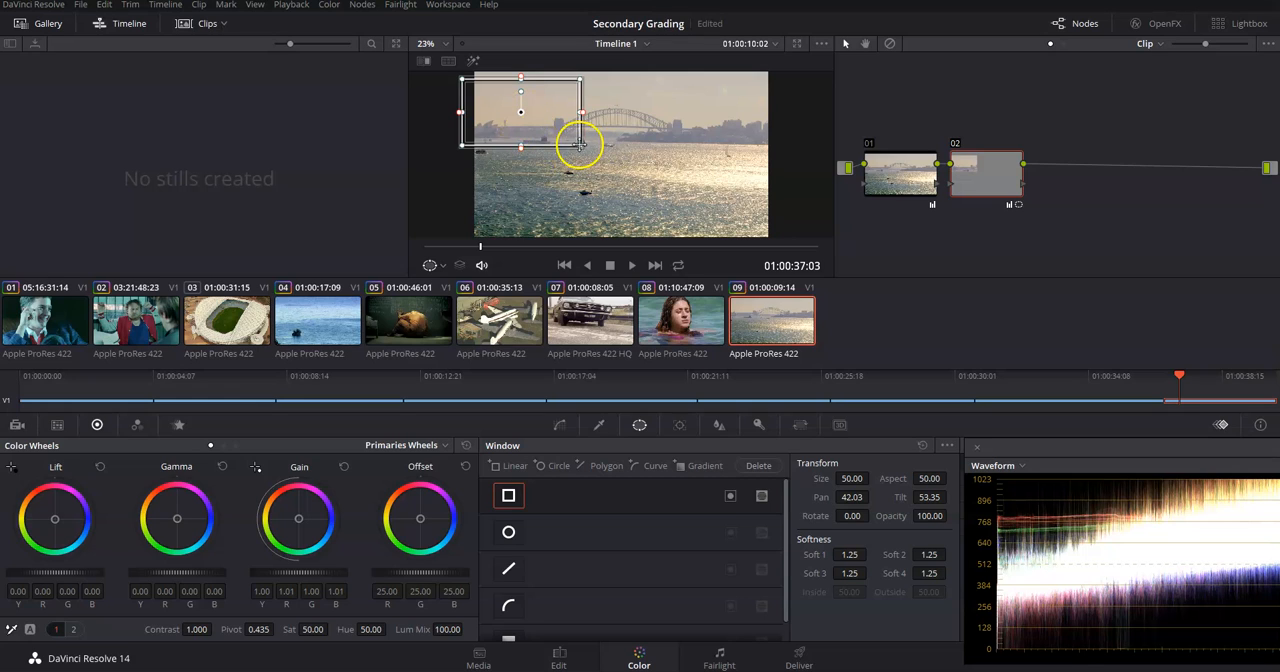
pyautogui.moveTo(583, 150); pyautogui.dragTo(691, 175)
pyautogui.hotkey('ctrl', 'z')
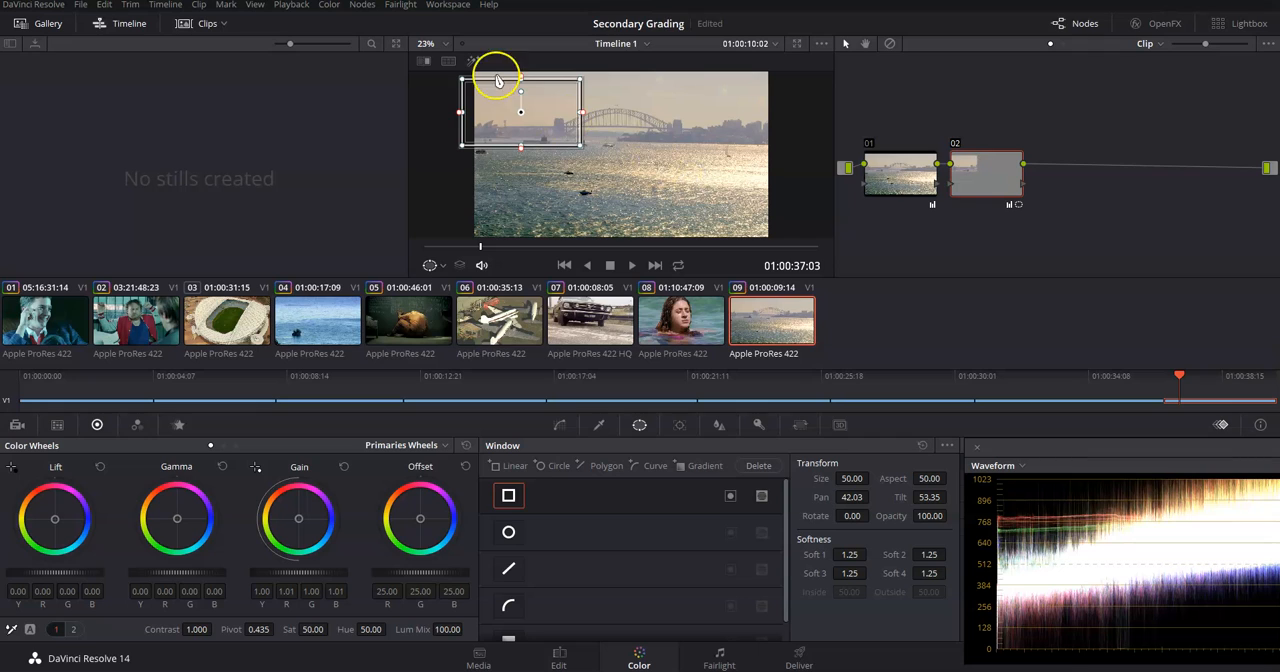
# Try rotating the window to 58.57, and undo the rotation and the last window move.
pyautogui.moveTo(520, 92); pyautogui.dragTo(493, 84)
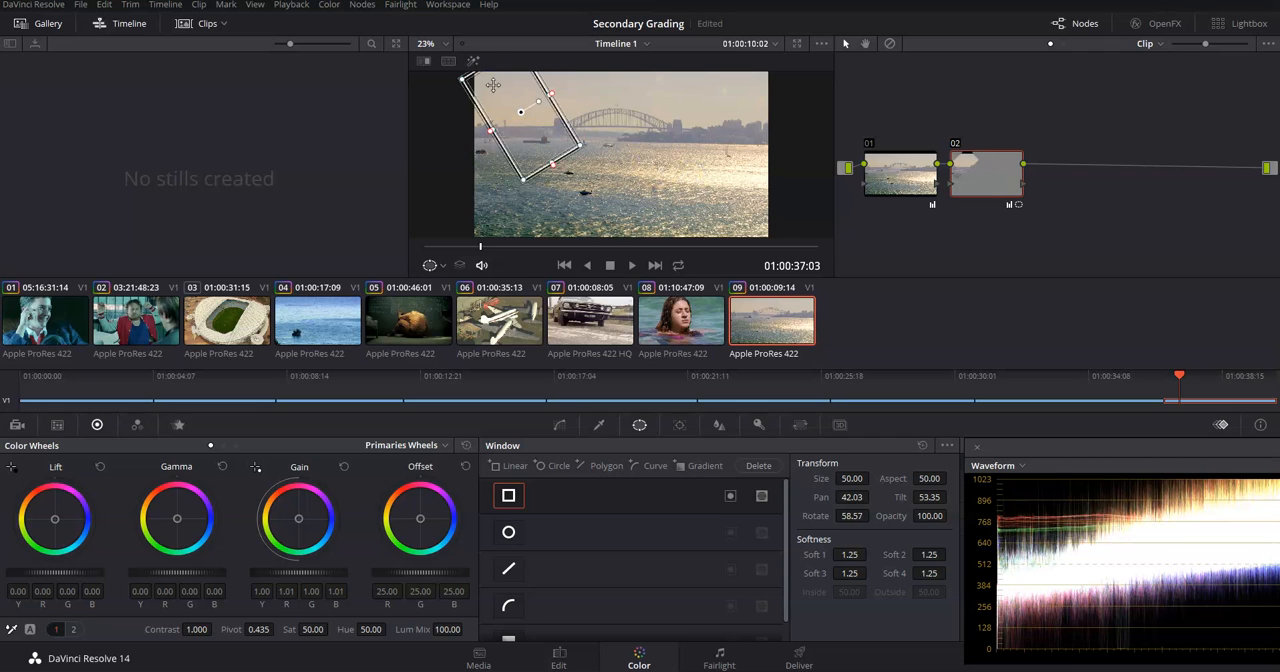
pyautogui.hotkey('ctrl', 'z')
pyautogui.hotkey('ctrl', 'z')
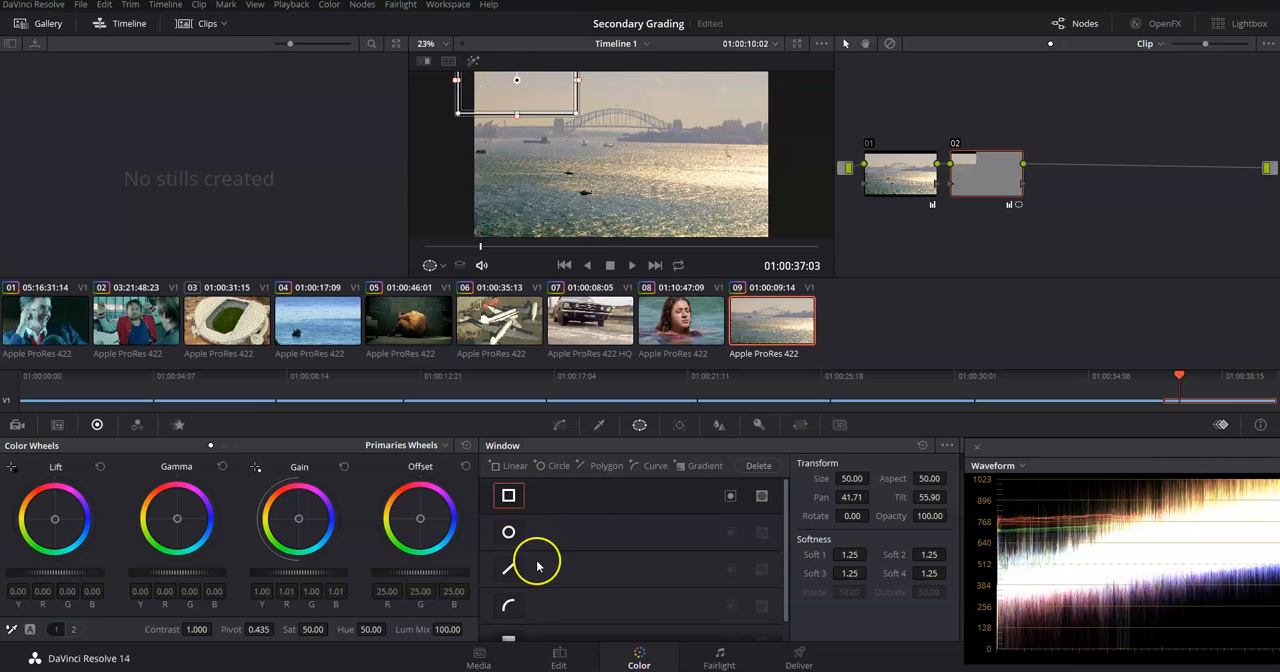
# Fit node 02's linear window over the sky and bridge down to the waterline, wider than the frame, at Pan 41.79 and Tilt 54.60.
pyautogui.scroll(-1, 575, 600)
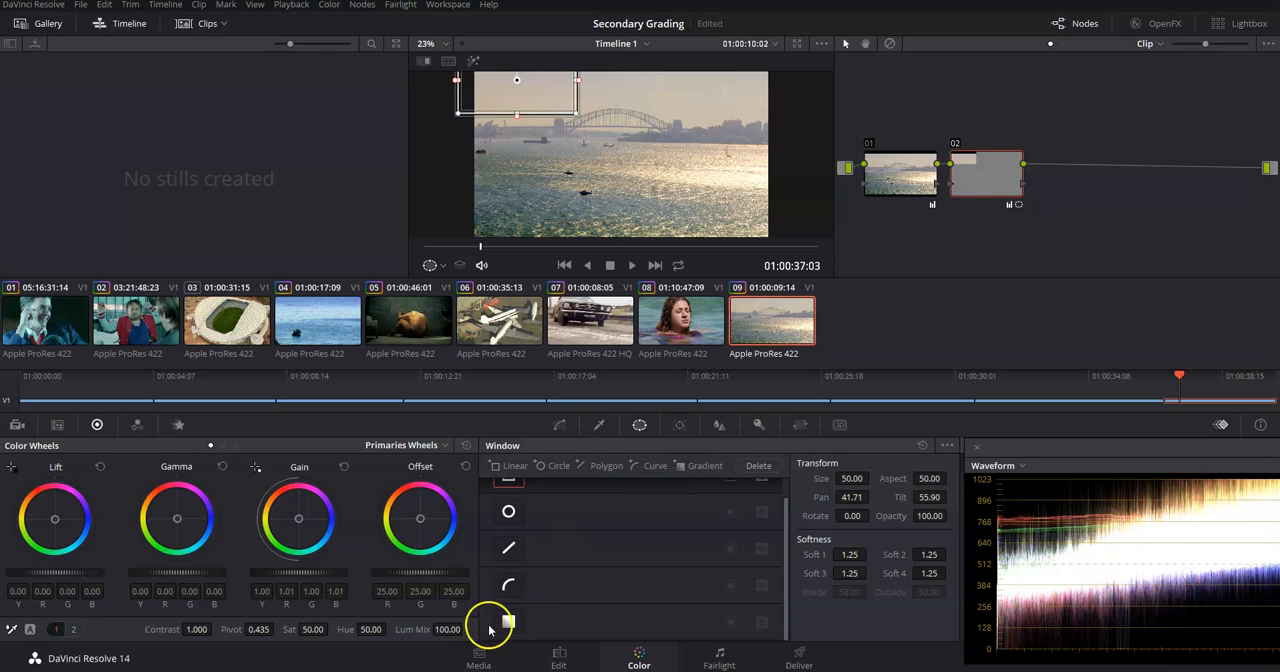
pyautogui.scroll(1, 518, 605)
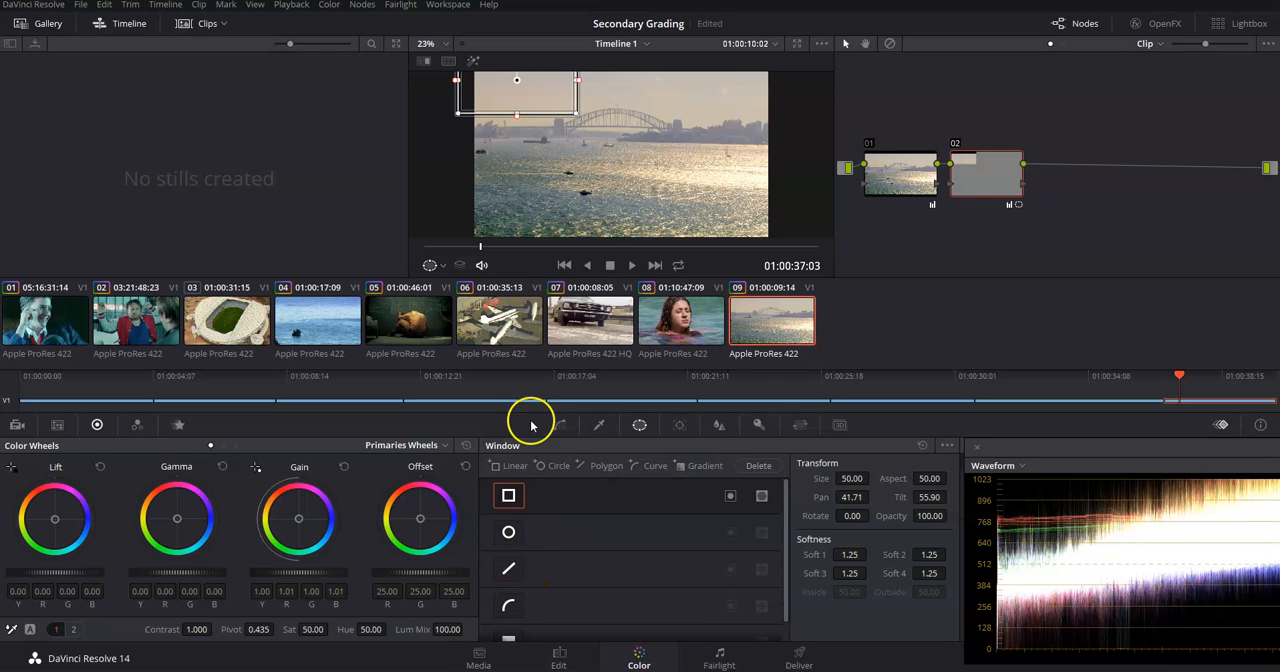
pyautogui.moveTo(526, 89)
pyautogui.mouseDown()
pyautogui.moveTo(553, 130)
pyautogui.moveTo(526, 95)
pyautogui.mouseUp()
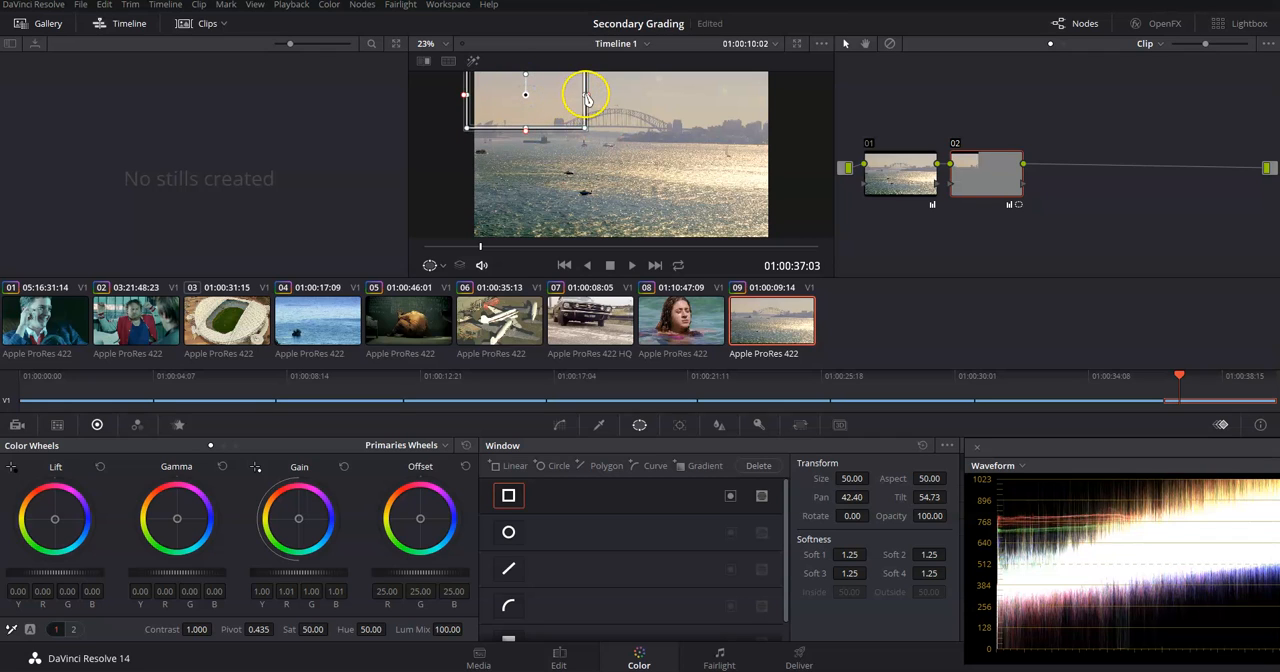
pyautogui.moveTo(586, 95); pyautogui.dragTo(810, 98)
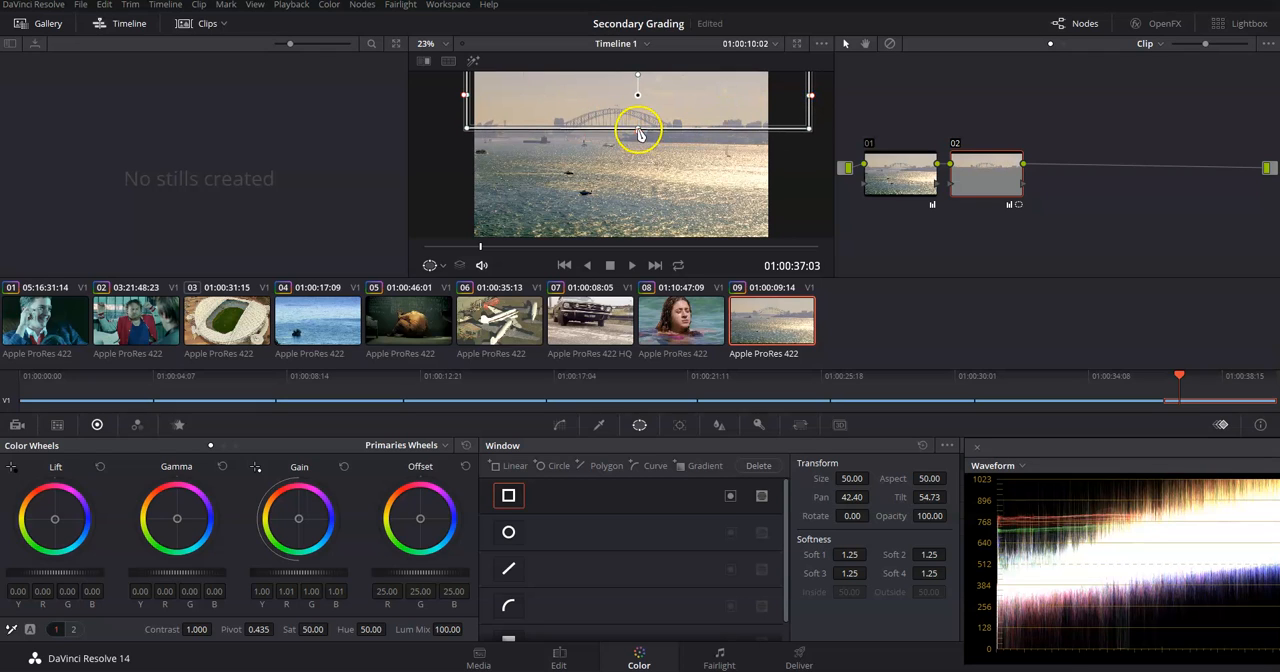
pyautogui.moveTo(638, 129); pyautogui.dragTo(636, 145)
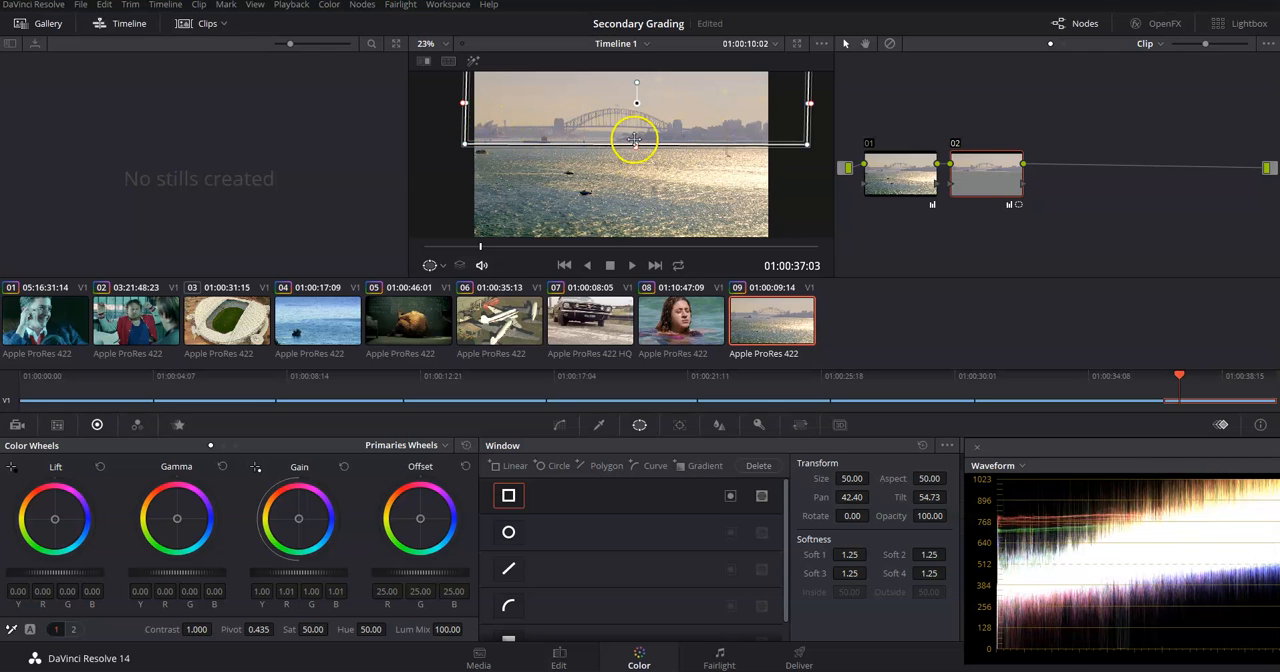
pyautogui.moveTo(641, 102); pyautogui.dragTo(614, 144)
pyautogui.moveTo(600, 191); pyautogui.dragTo(610, 159)
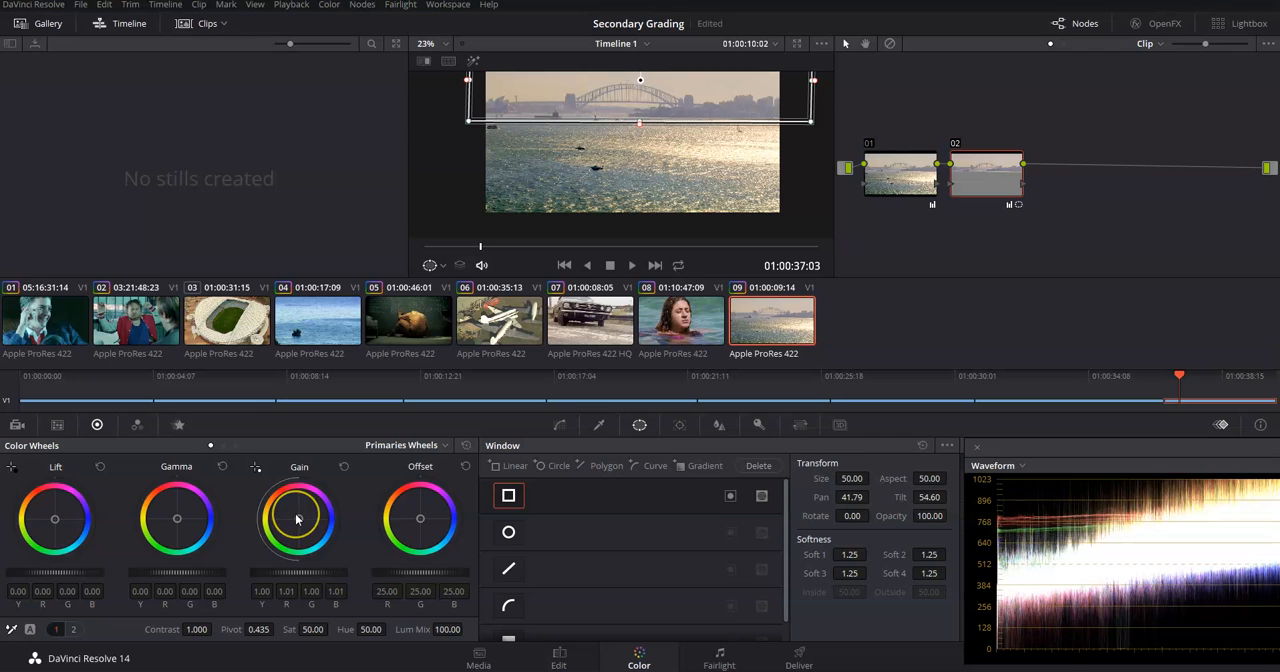
# Warm the Gain inside the sky window to red 1.15, green 0.97 and blue 0.84, hiding the window outline to judge it.
pyautogui.moveTo(290, 512); pyautogui.dragTo(262, 487)
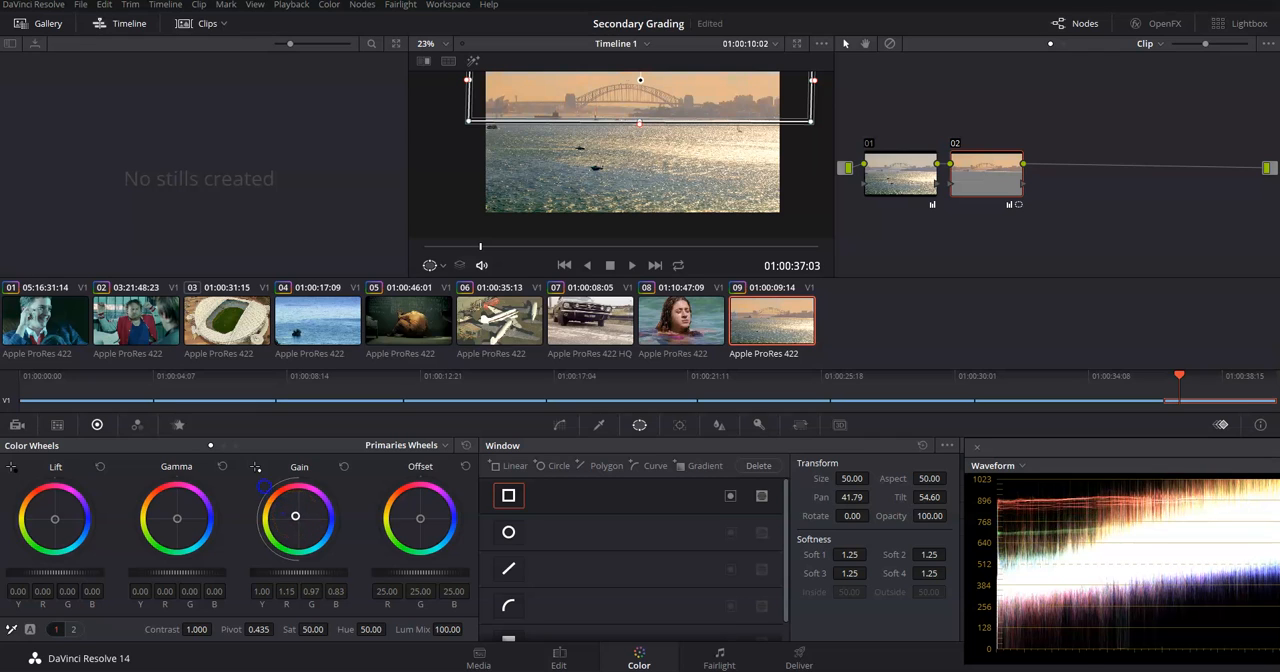
pyautogui.moveTo(466, 166); pyautogui.dragTo(449, 206)
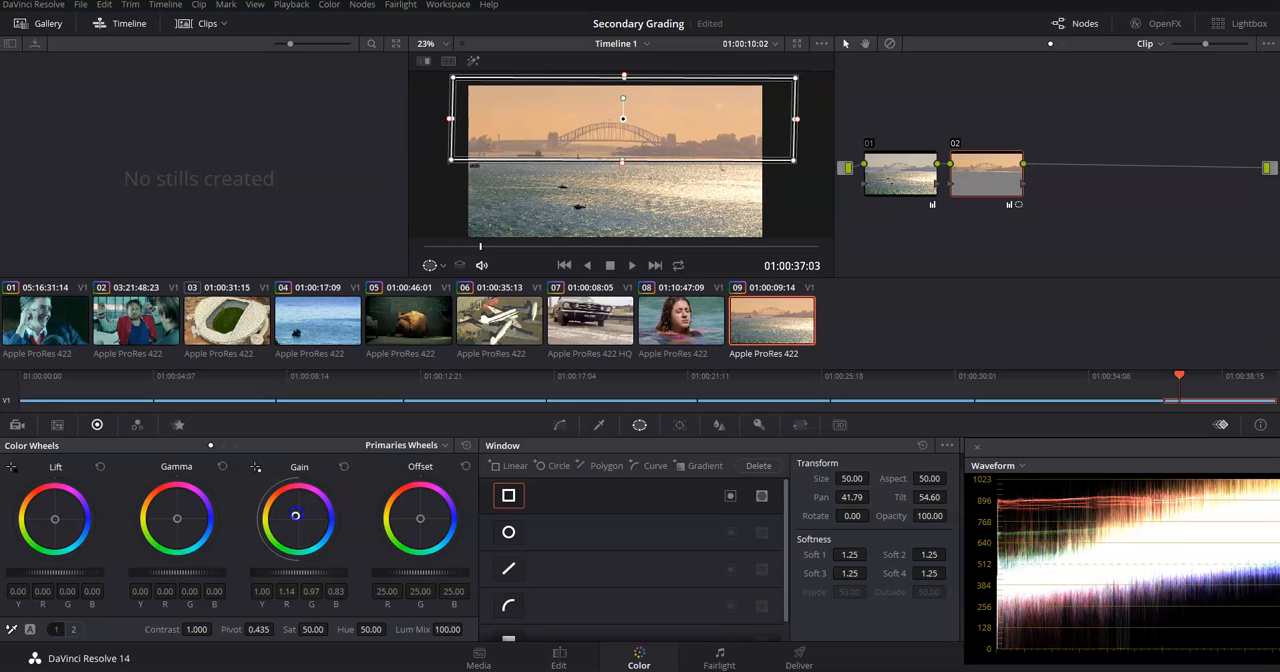
pyautogui.moveTo(296, 515); pyautogui.dragTo(296, 516)
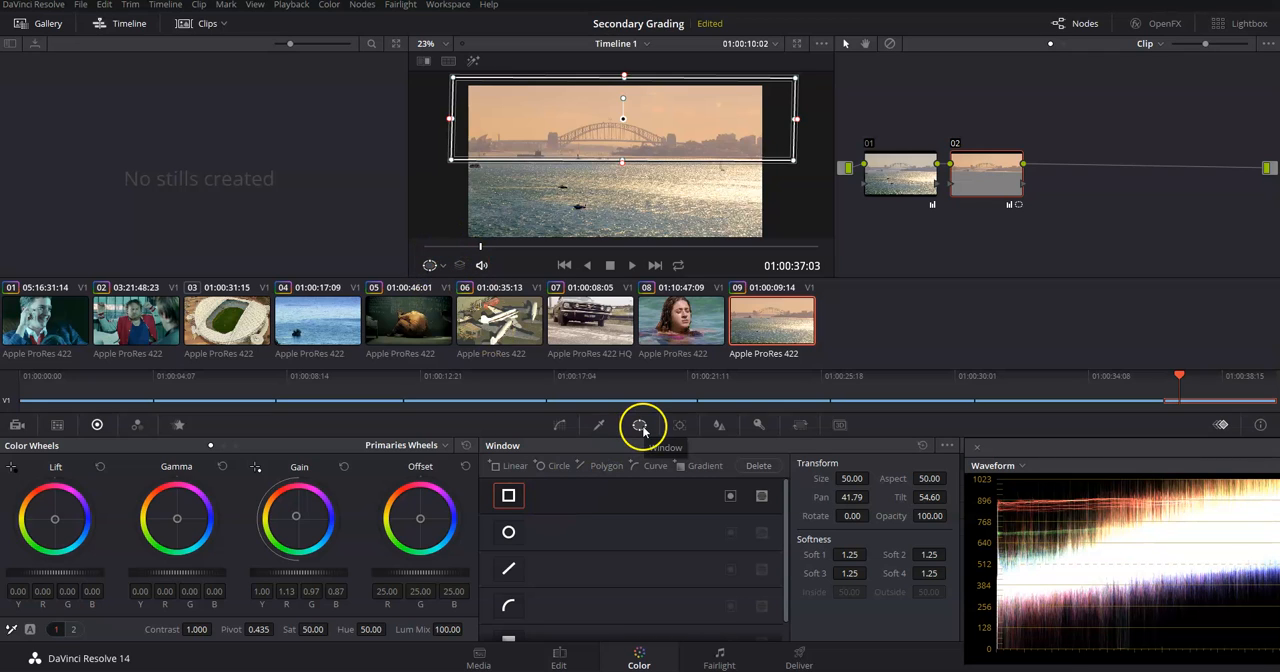
pyautogui.click(434, 265)
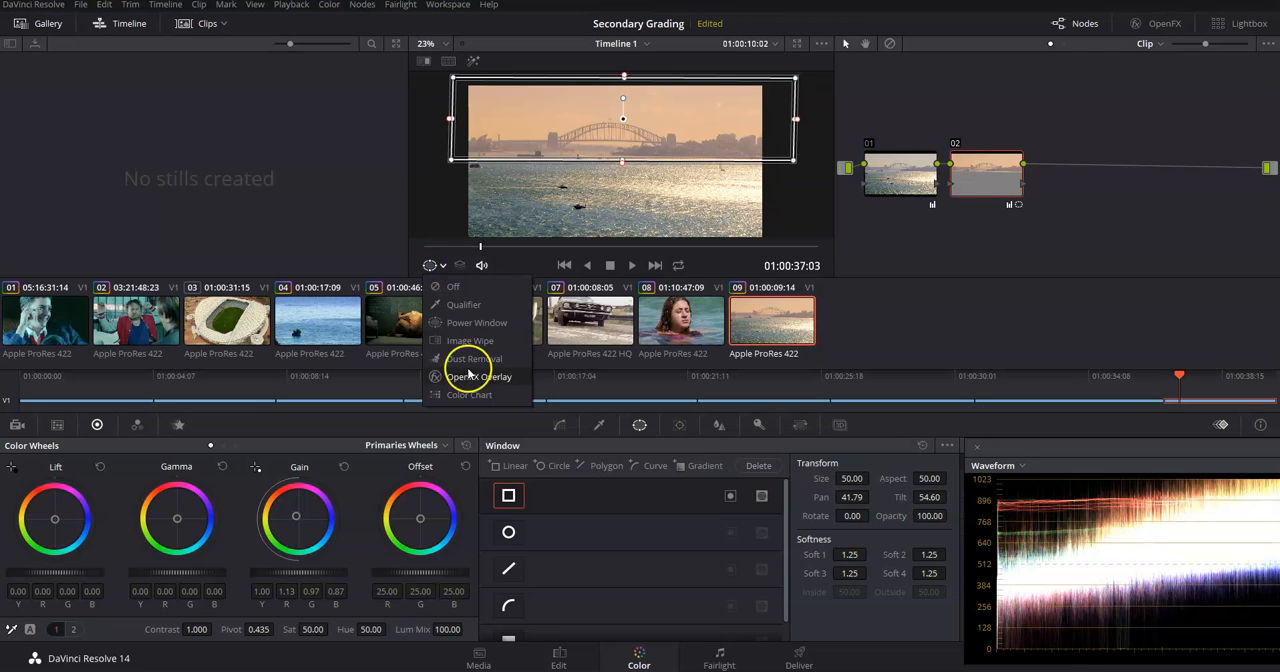
pyautogui.click(455, 287)
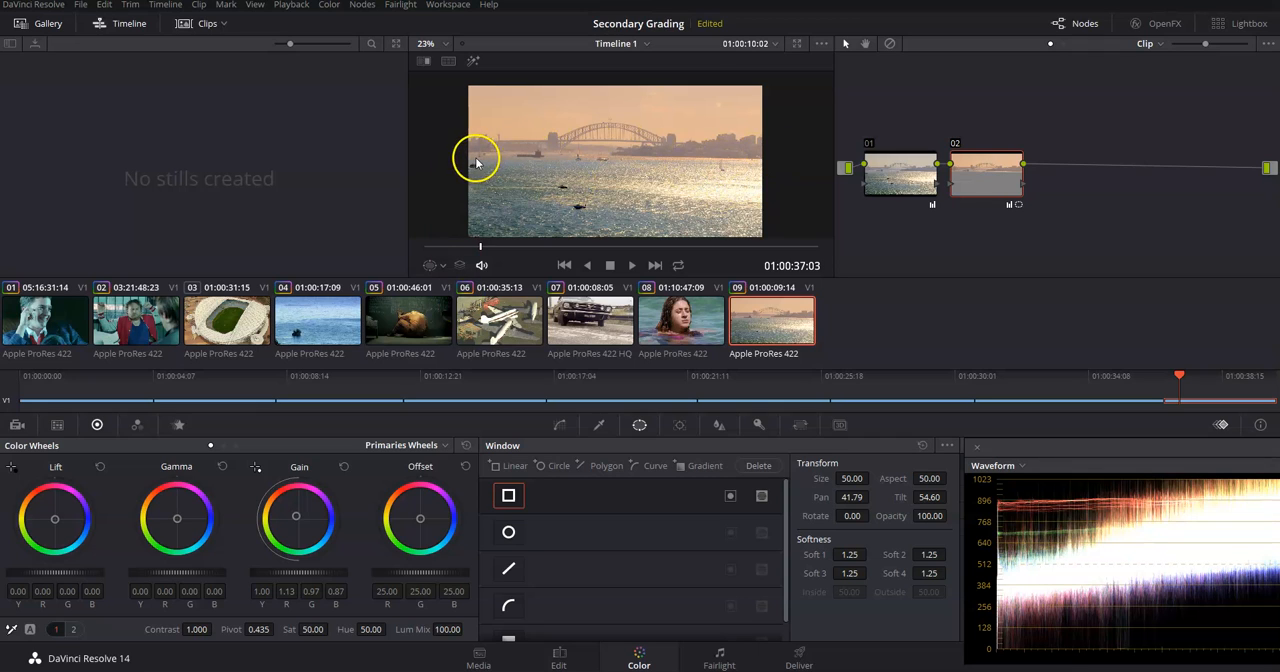
pyautogui.moveTo(266, 518); pyautogui.dragTo(296, 515)
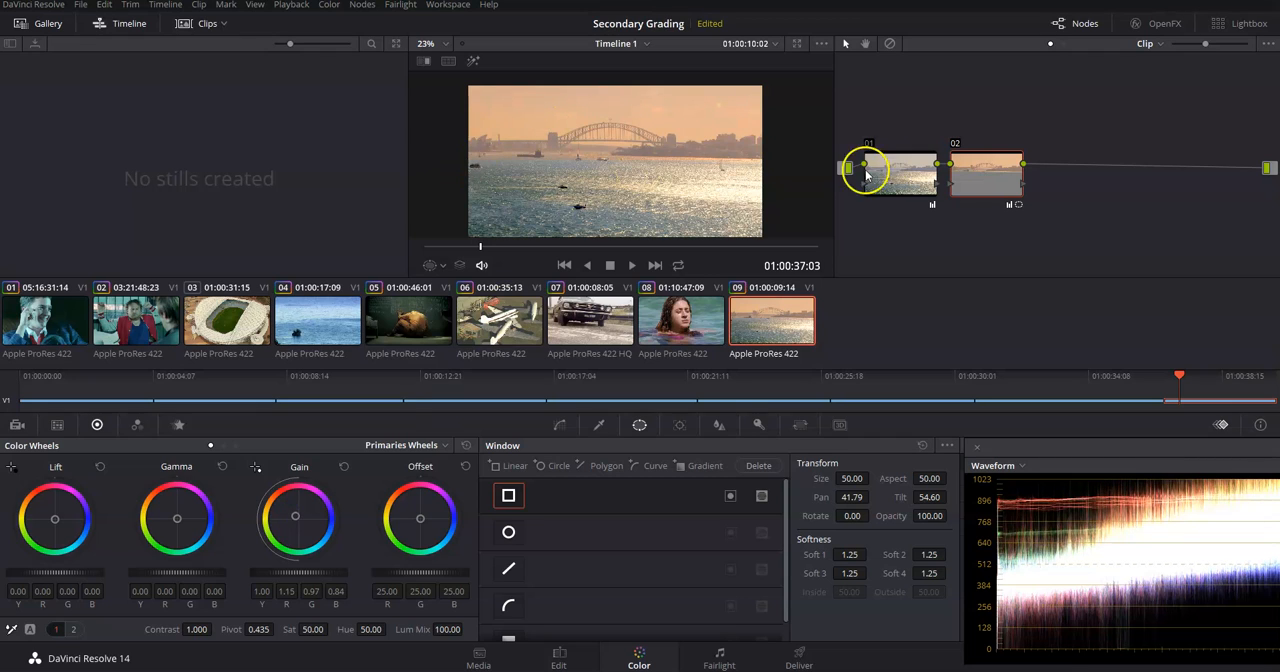
# Show the window outline, soften the window's lower edge to Soft 4 of 11.28, and hide the outline again.
pyautogui.click(437, 267)
pyautogui.click(474, 323)
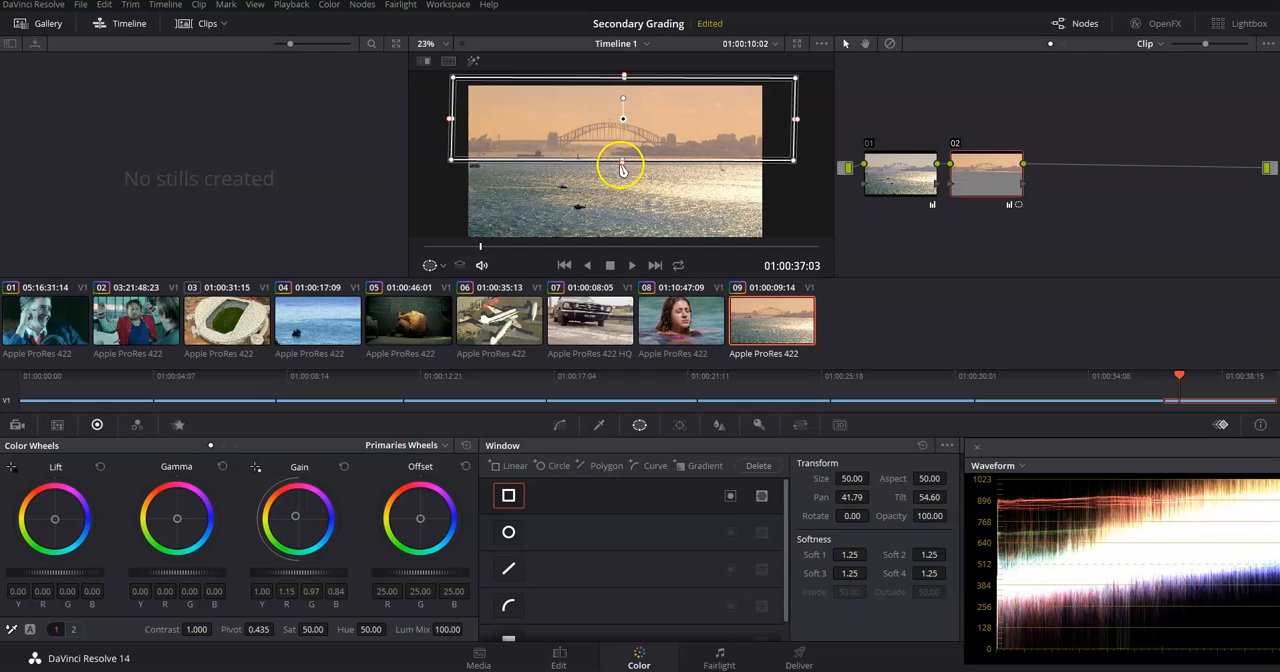
pyautogui.moveTo(621, 166); pyautogui.dragTo(622, 187)
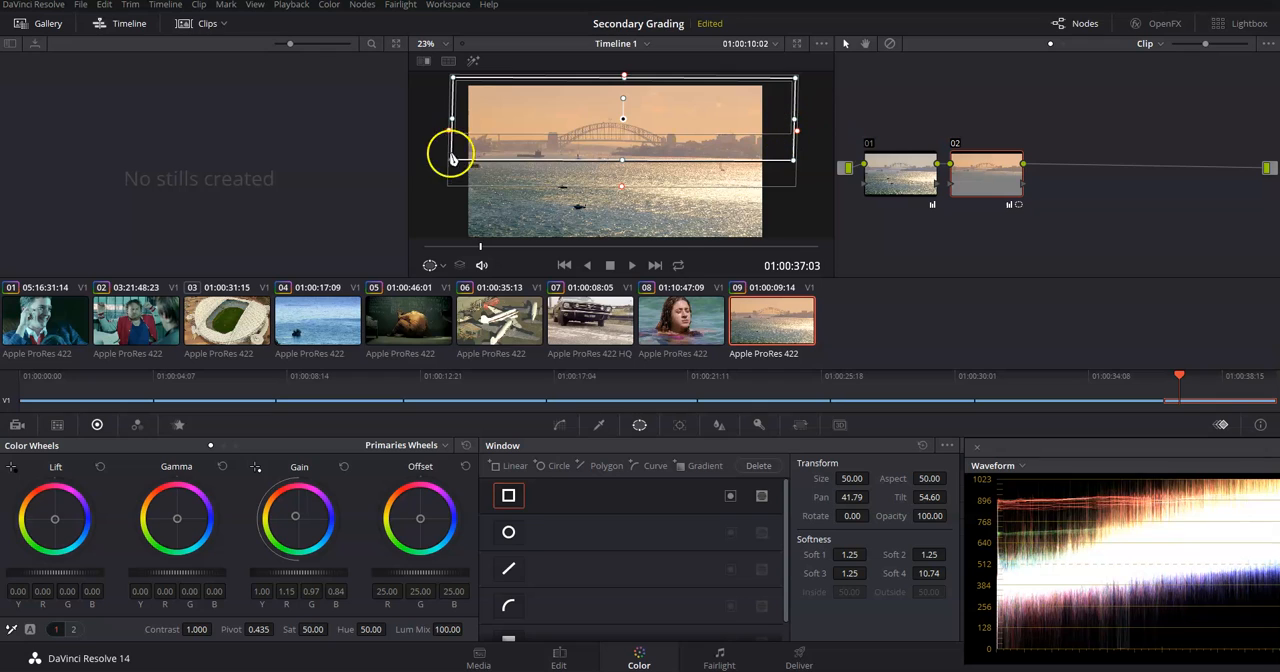
pyautogui.moveTo(620, 189); pyautogui.dragTo(624, 161)
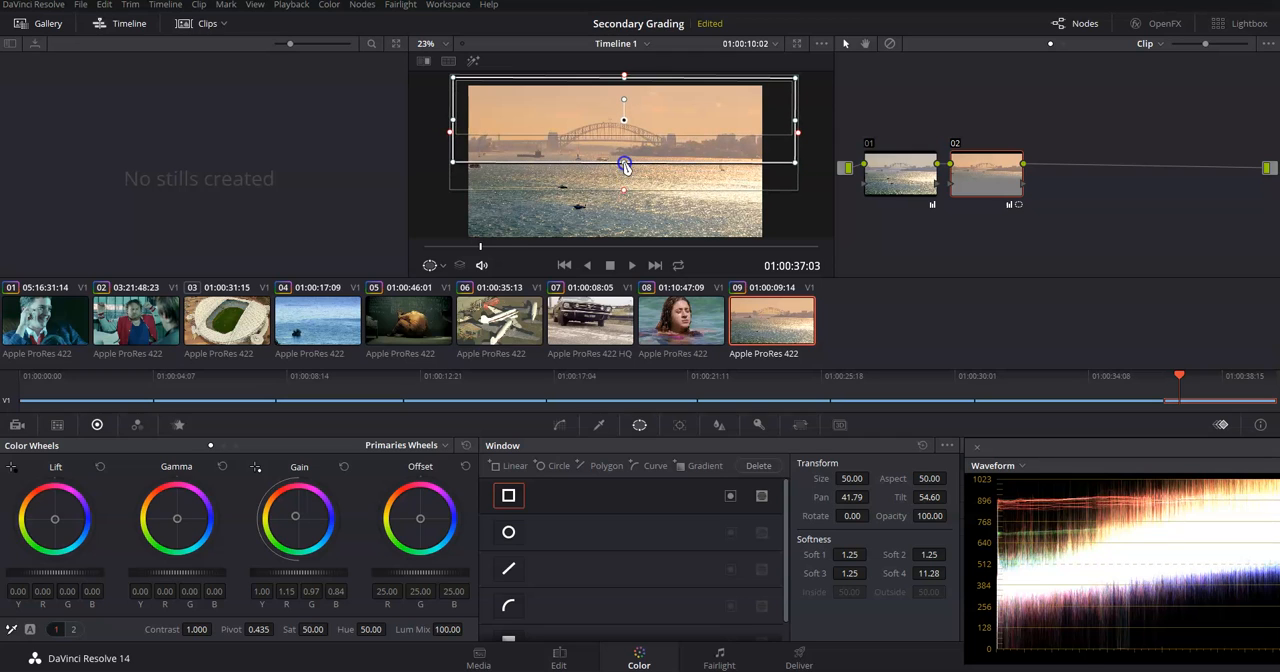
pyautogui.click(443, 266)
pyautogui.click(459, 290)
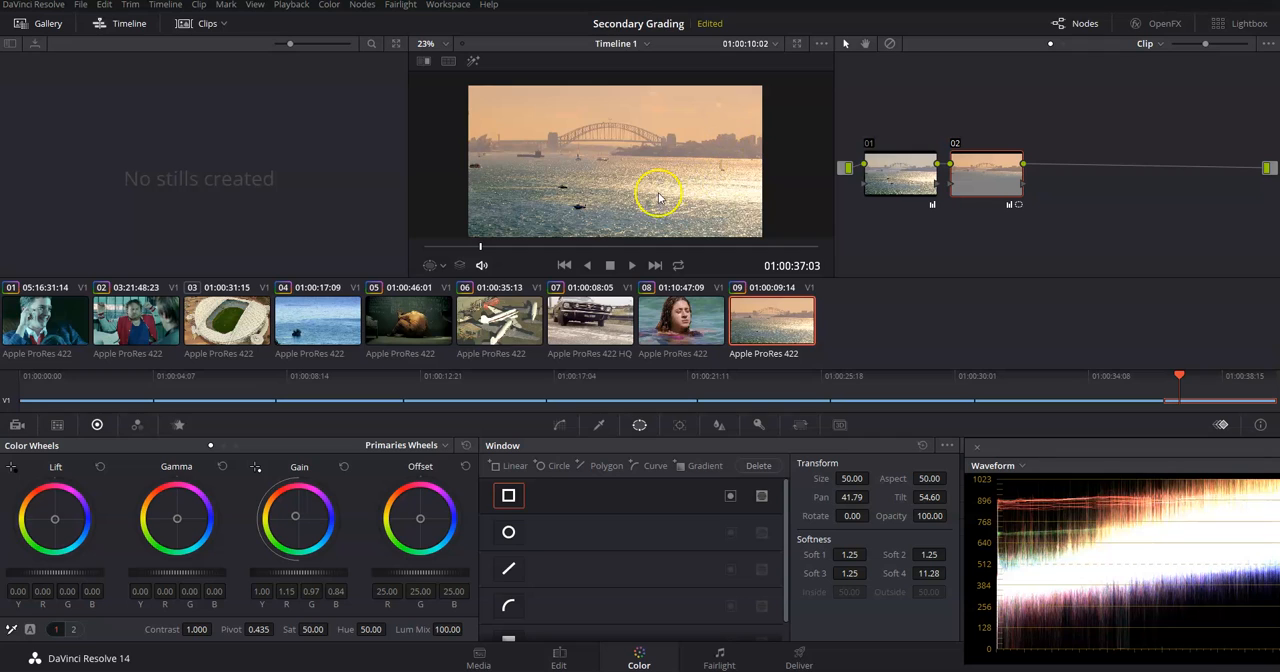
# Show the power window outline, rotate the window to 1.35 to follow the horizon, and hide the outline.
pyautogui.click(436, 265)
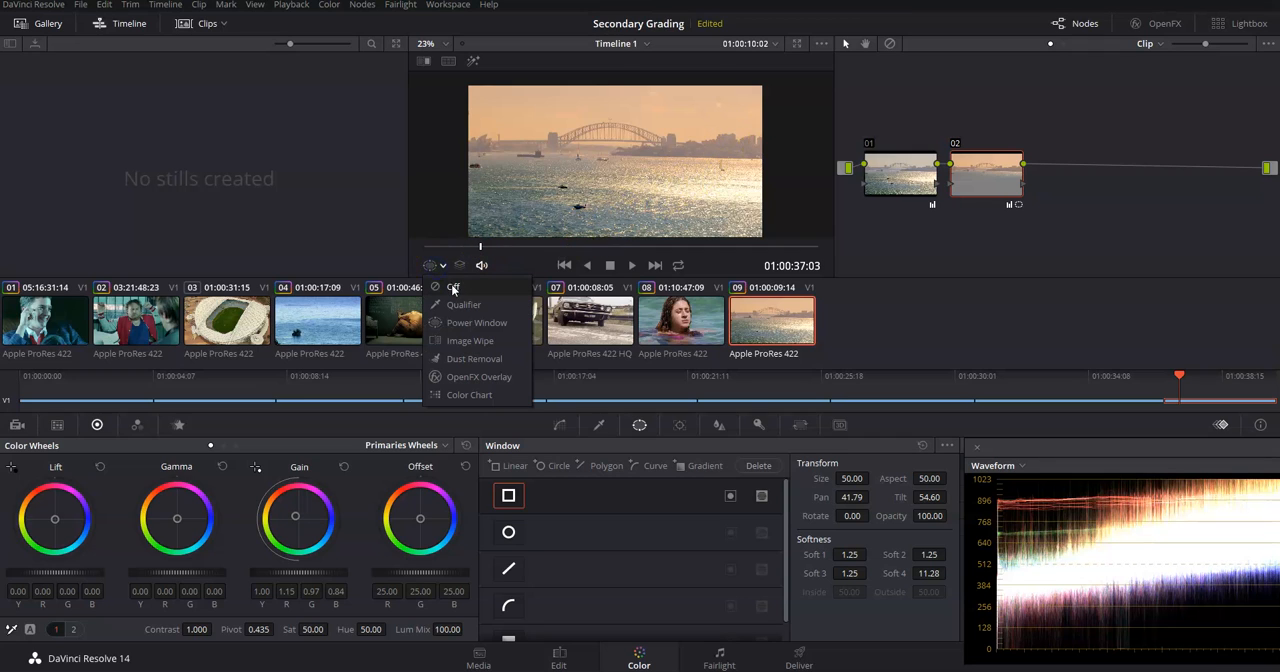
pyautogui.click(474, 324)
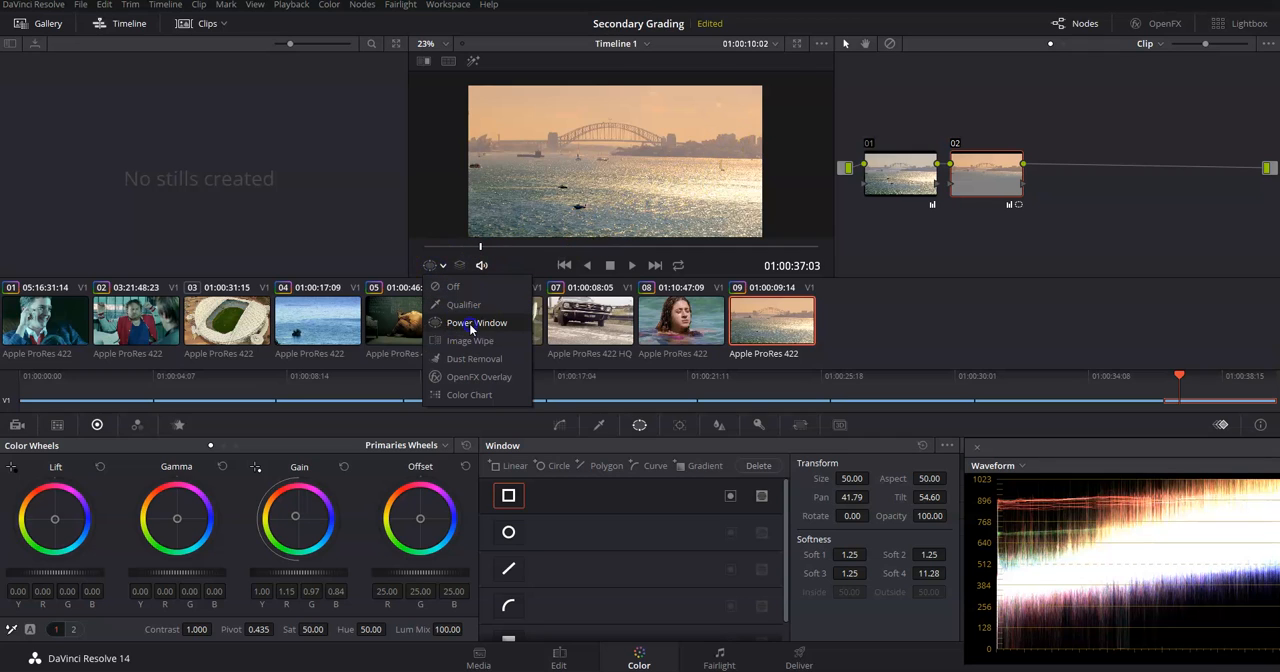
pyautogui.moveTo(621, 99); pyautogui.dragTo(623, 97)
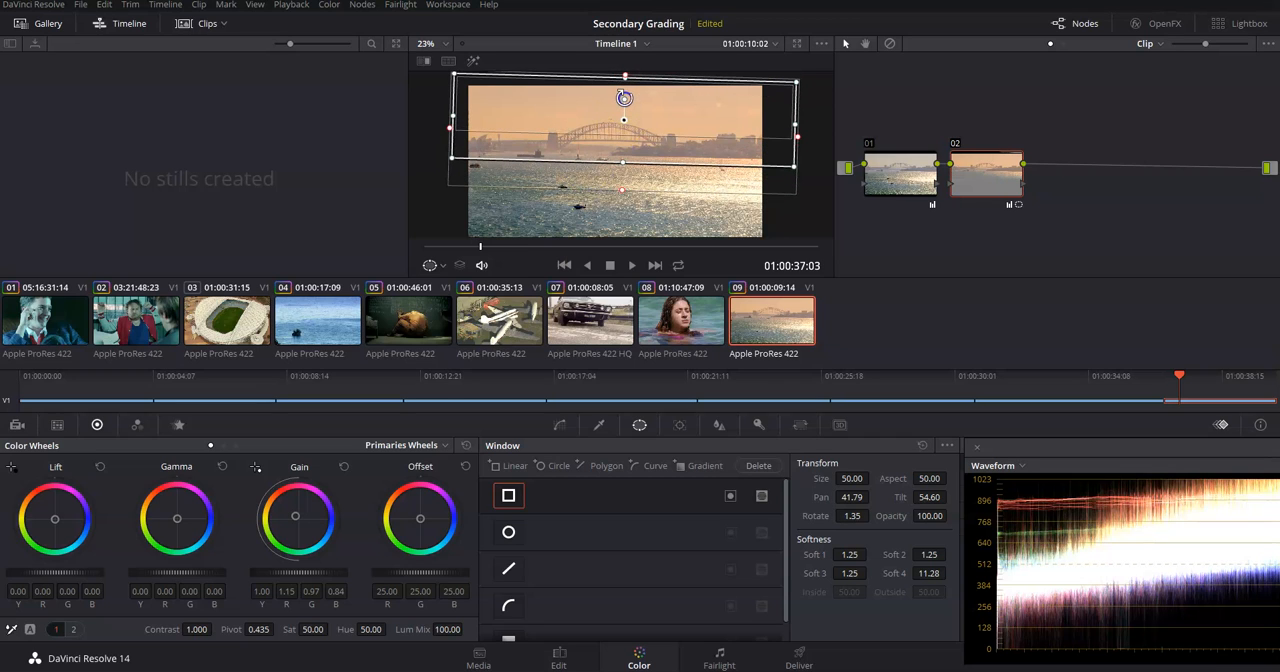
pyautogui.click(431, 265)
pyautogui.click(462, 289)
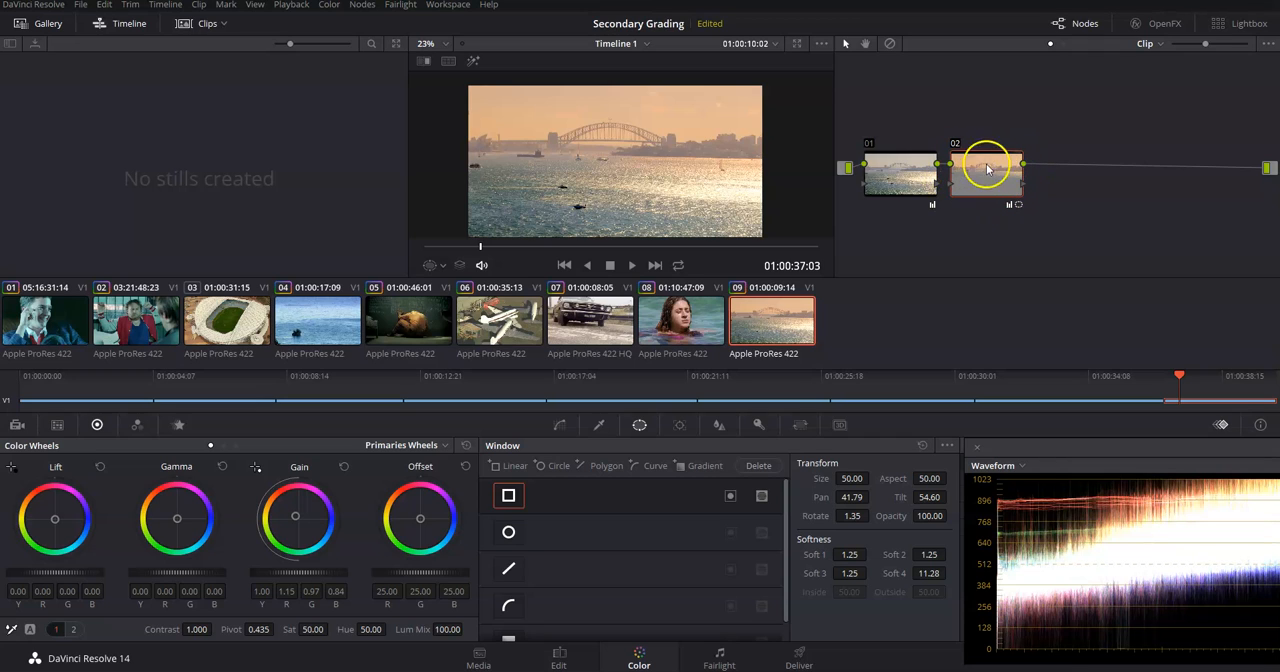
# Toggle Highlight on and off to check which part of the harbour shot node 02's window affects, leaving it on.
pyautogui.click(473, 63)
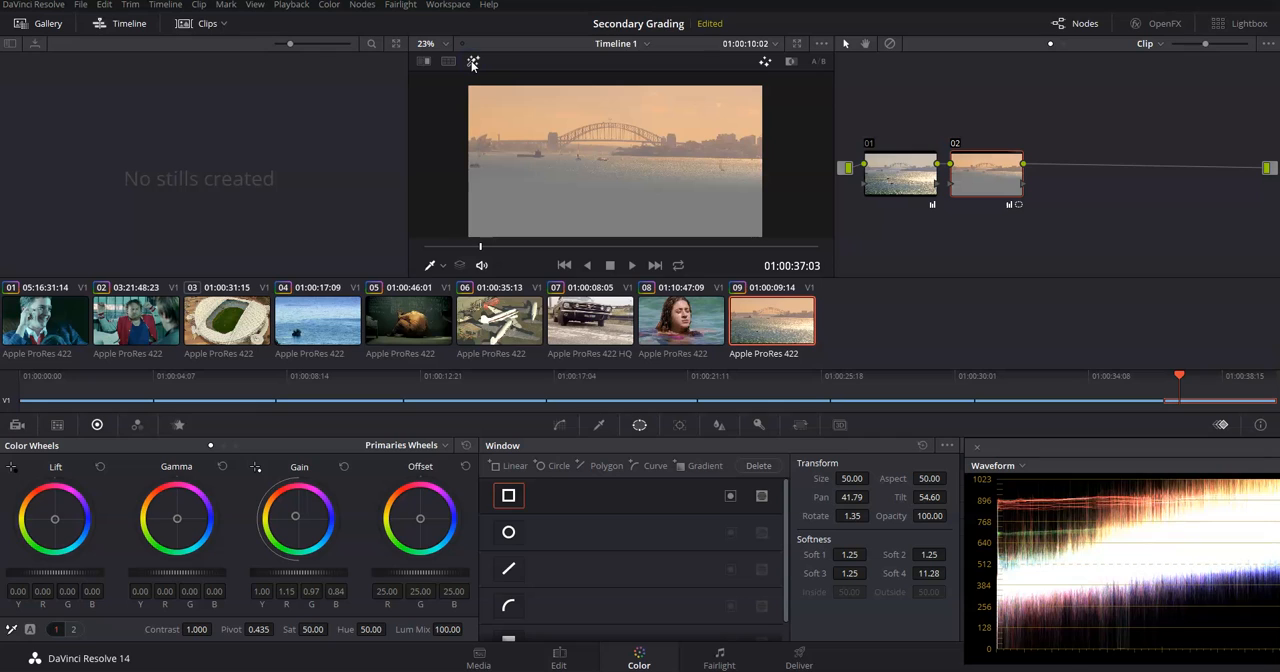
pyautogui.click(472, 63)
pyautogui.click(472, 63)
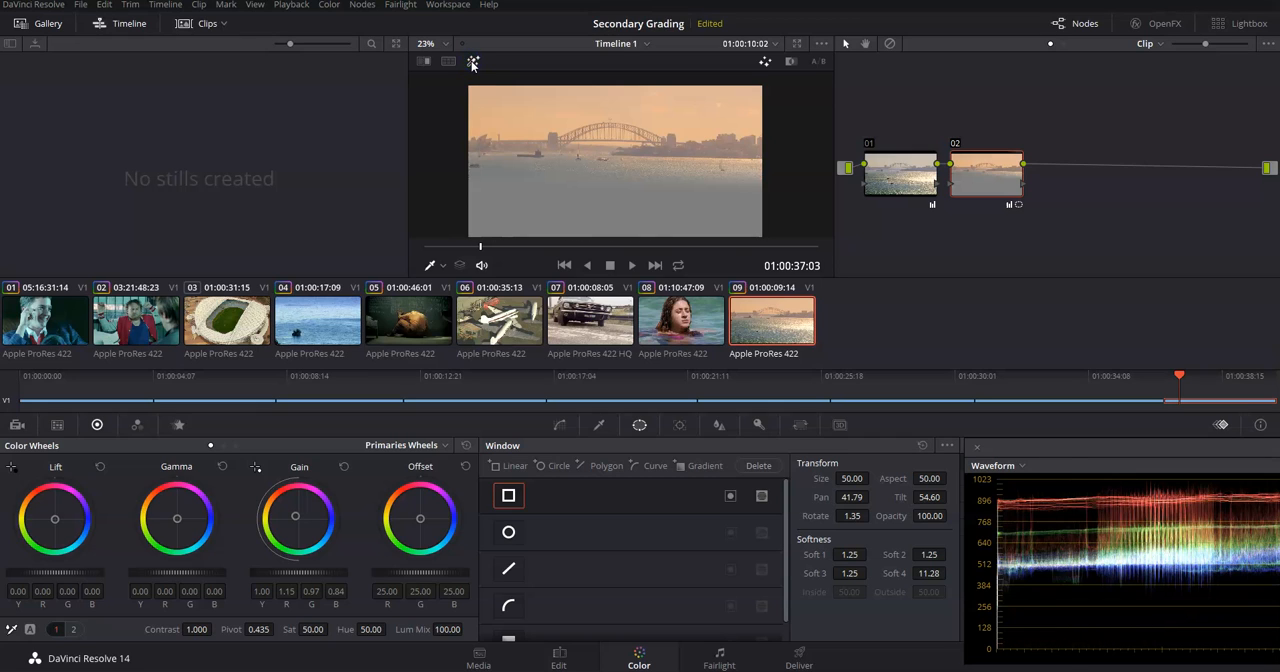
pyautogui.click(472, 63)
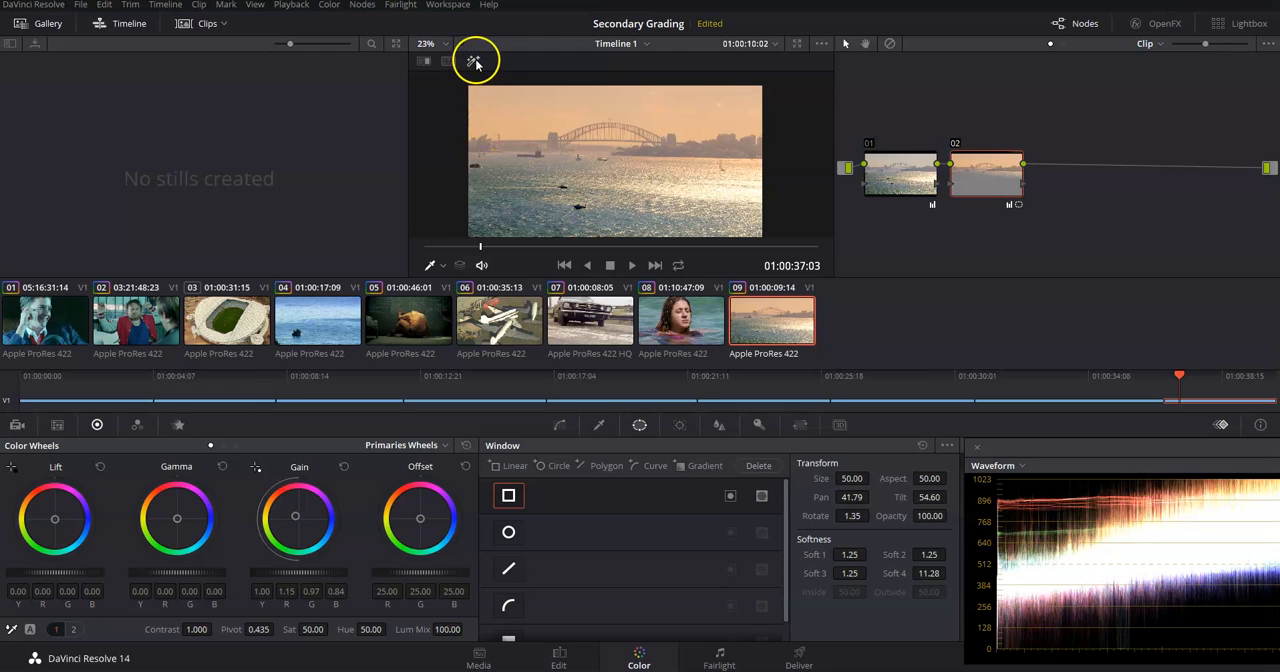
pyautogui.click(472, 61)
# Bring the waveform and vectorscope fully into view and compare their traces with Highlight off and on.
pyautogui.moveTo(1197, 449); pyautogui.dragTo(862, 429)
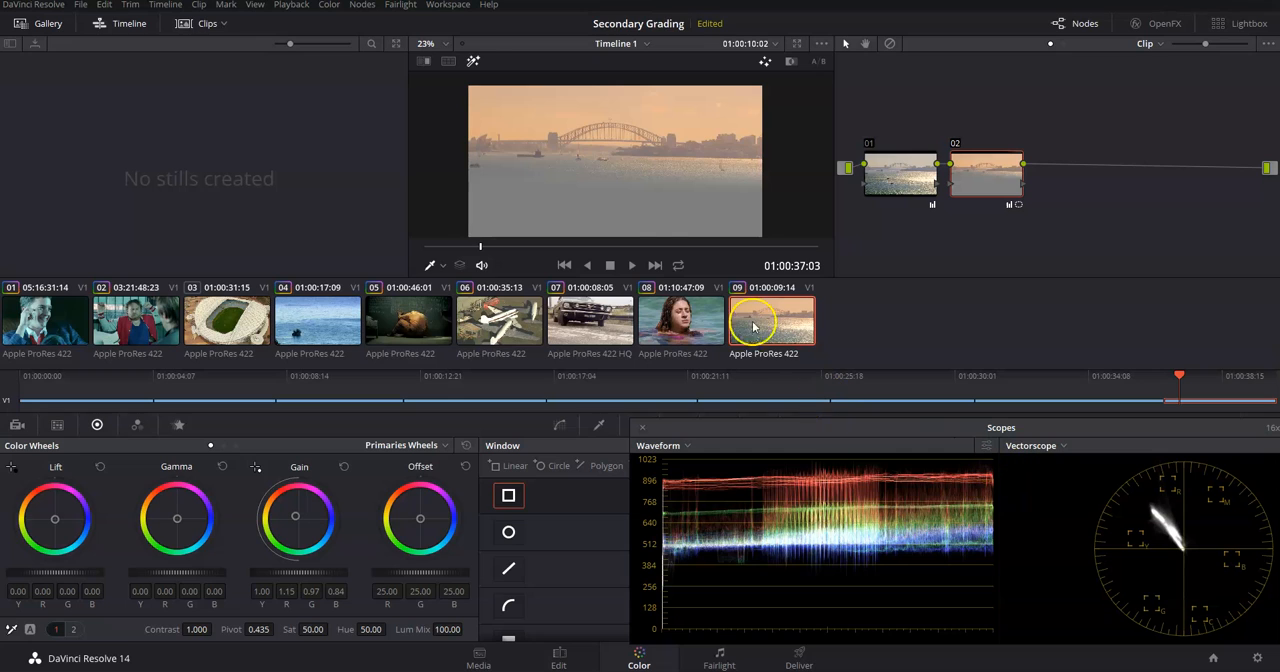
pyautogui.click(473, 62)
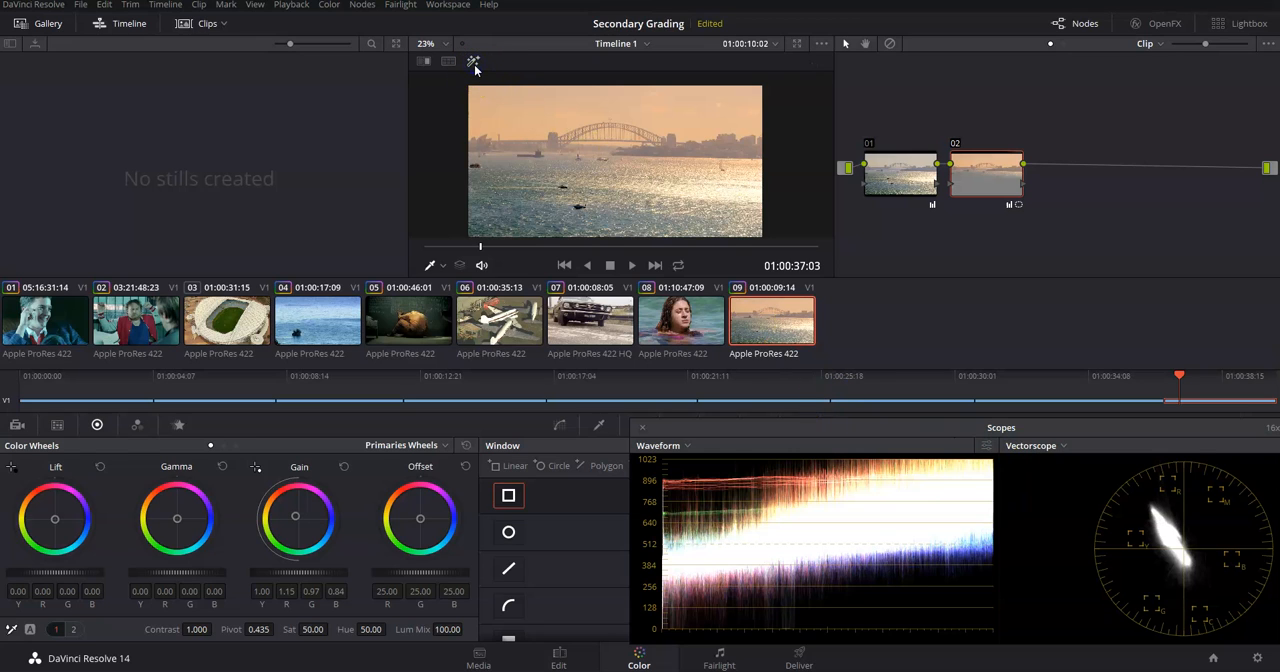
pyautogui.click(474, 62)
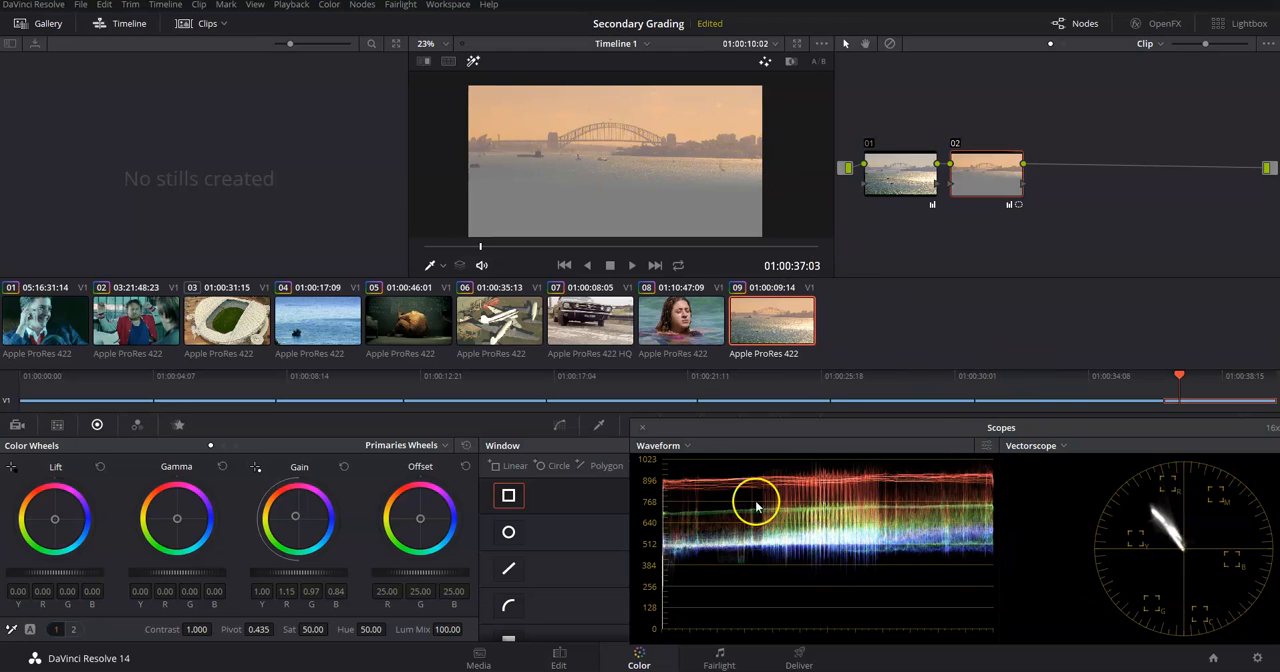
# Move the floating scopes window aside to uncover the Window palette's Transform and Softness settings, and turn Highlight off.
pyautogui.click(474, 63)
pyautogui.click(474, 63)
pyautogui.moveTo(868, 427); pyautogui.dragTo(1240, 446)
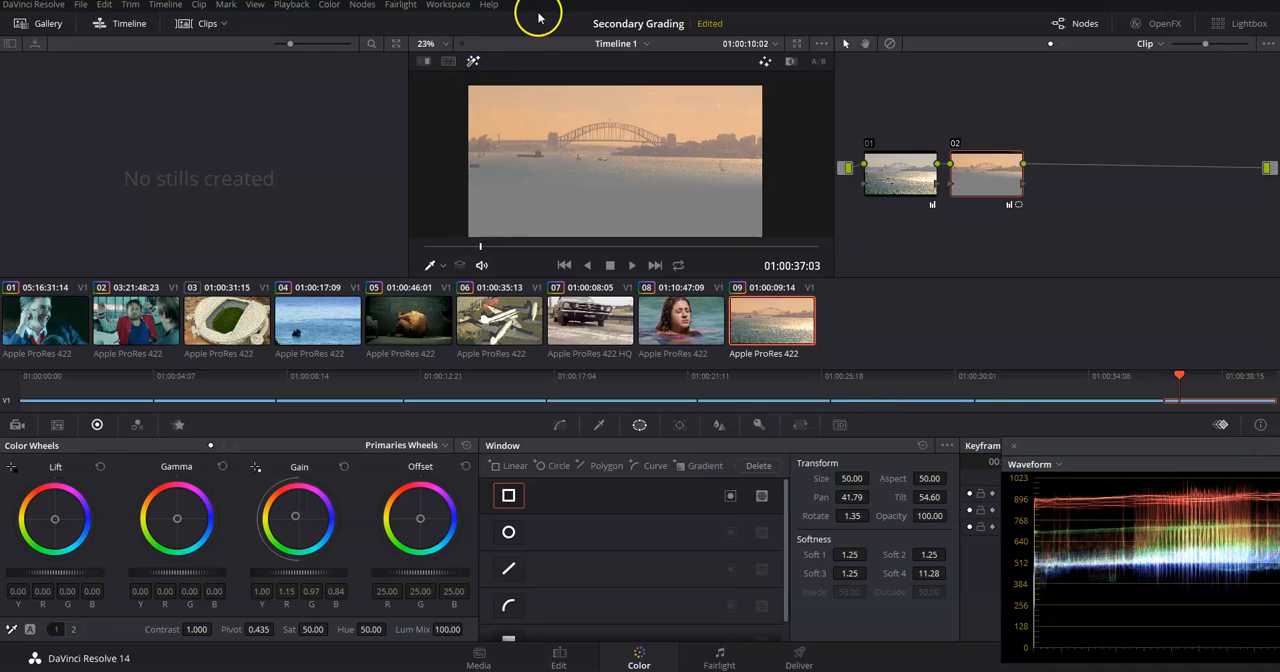
pyautogui.click(474, 62)
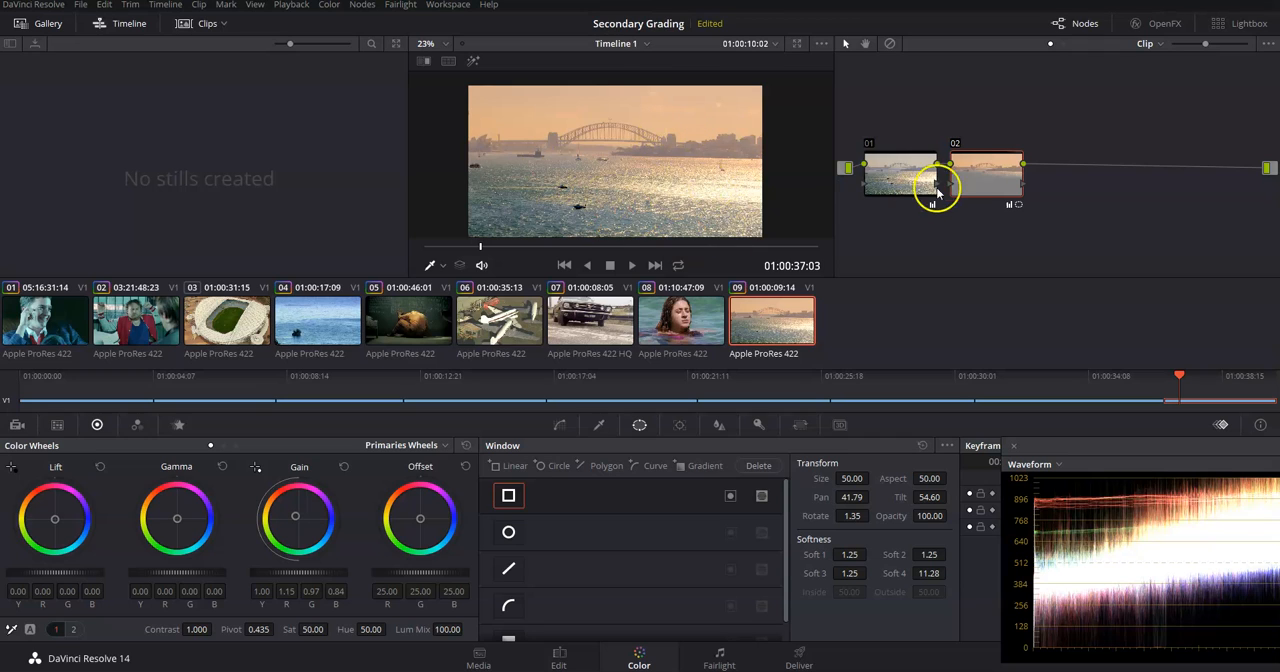
# Add an Outside node after node 02 on the harbour bridge clip and keep the new node 03 selected.
pyautogui.rightClick(975, 180)
pyautogui.click(1015, 216)
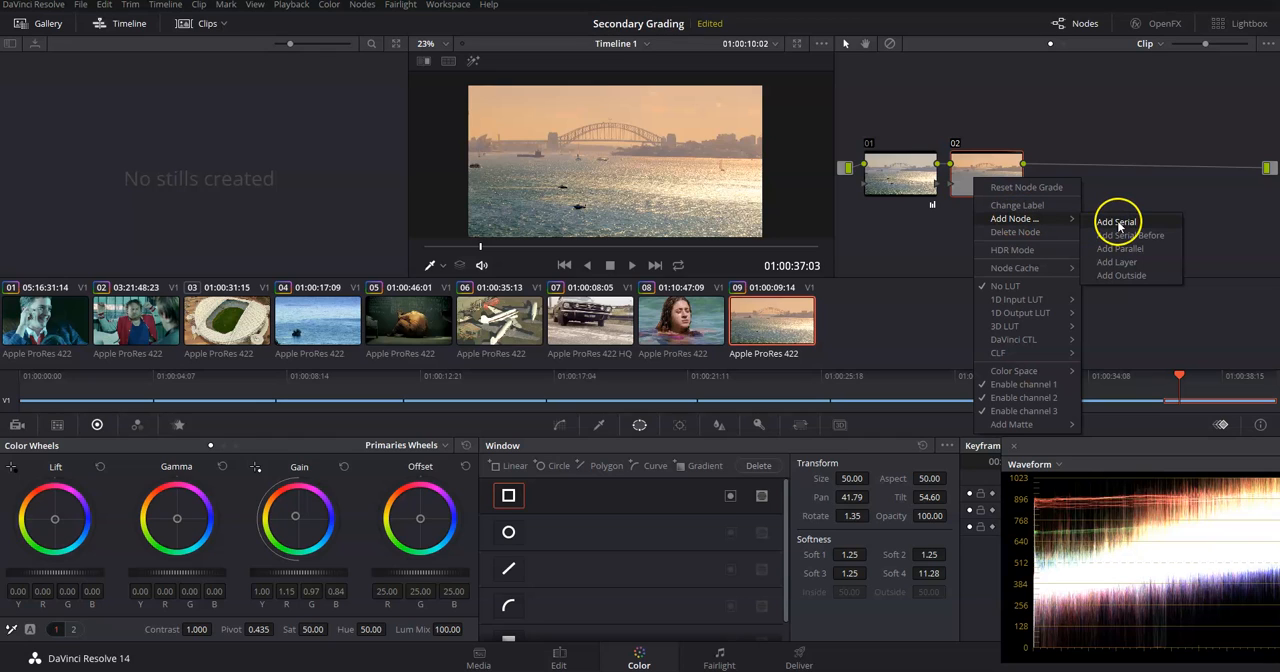
pyautogui.click(1150, 276)
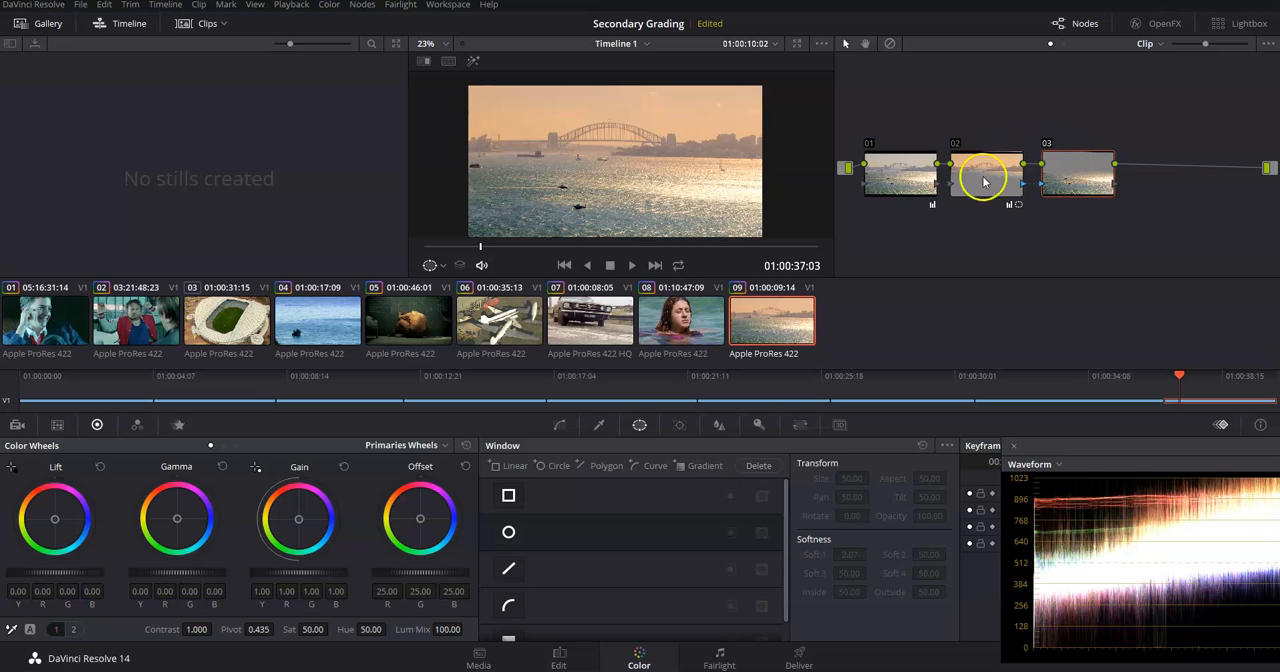
pyautogui.click(1077, 182)
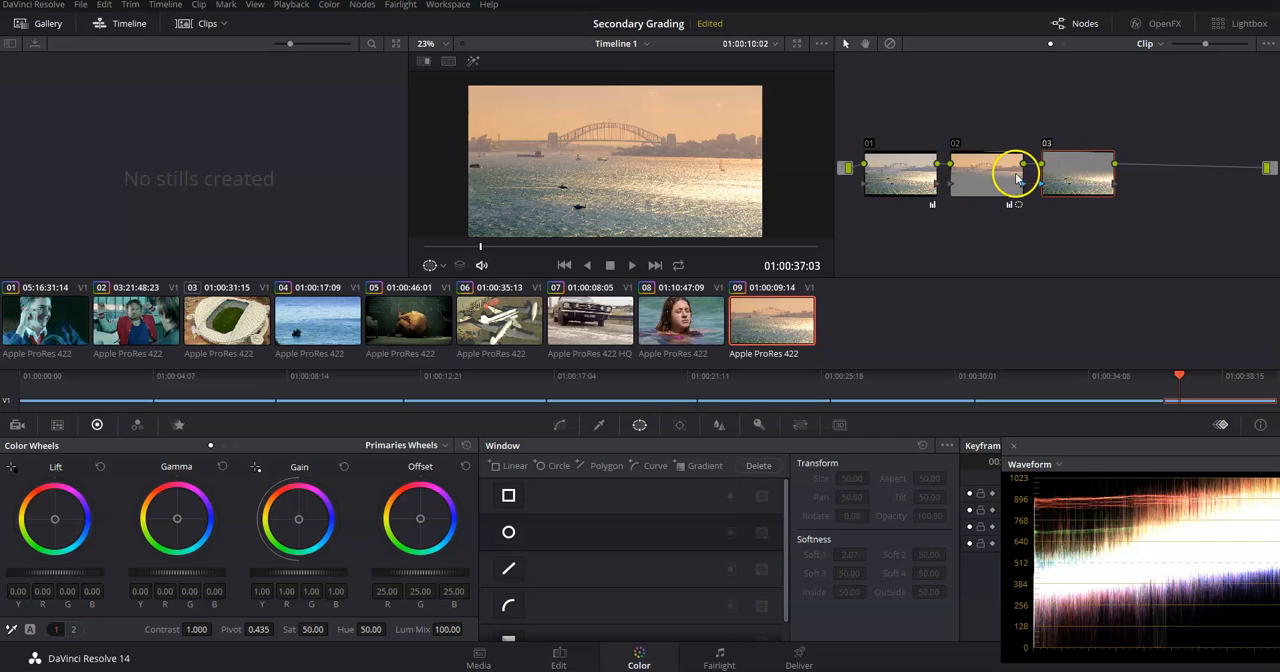
# Toggle Highlight on and off to check which part of the harbour shot node 03 affects, leaving it off.
pyautogui.click(473, 62)
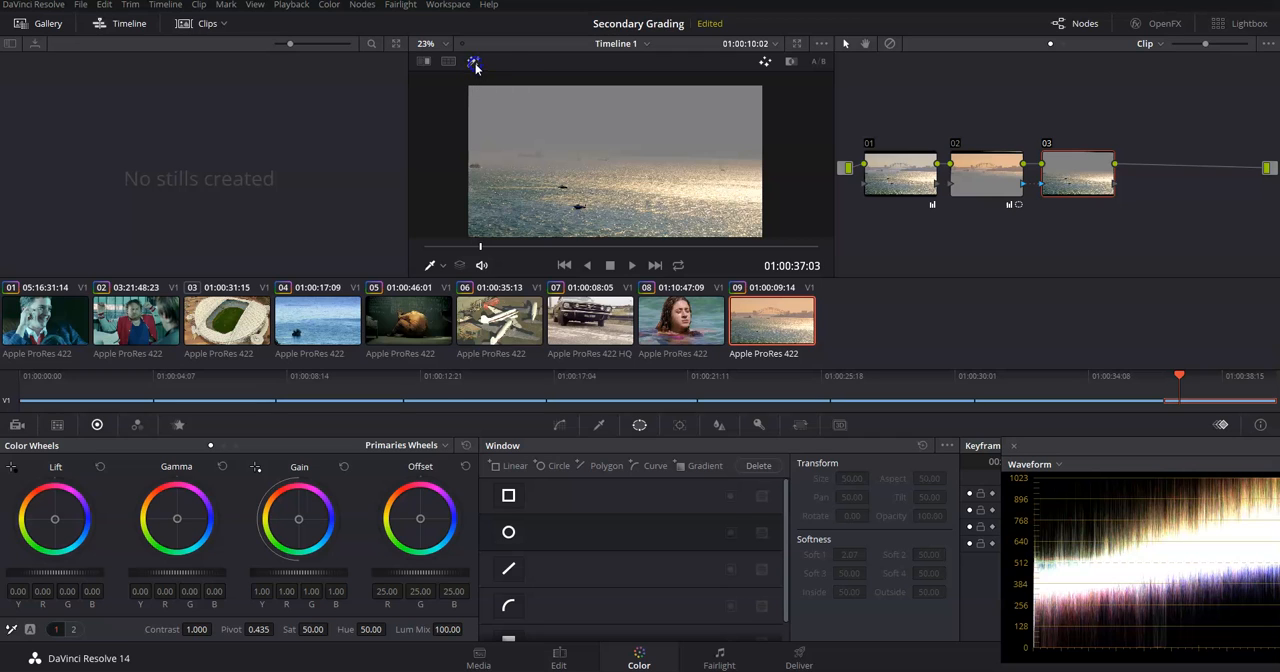
pyautogui.click(474, 62)
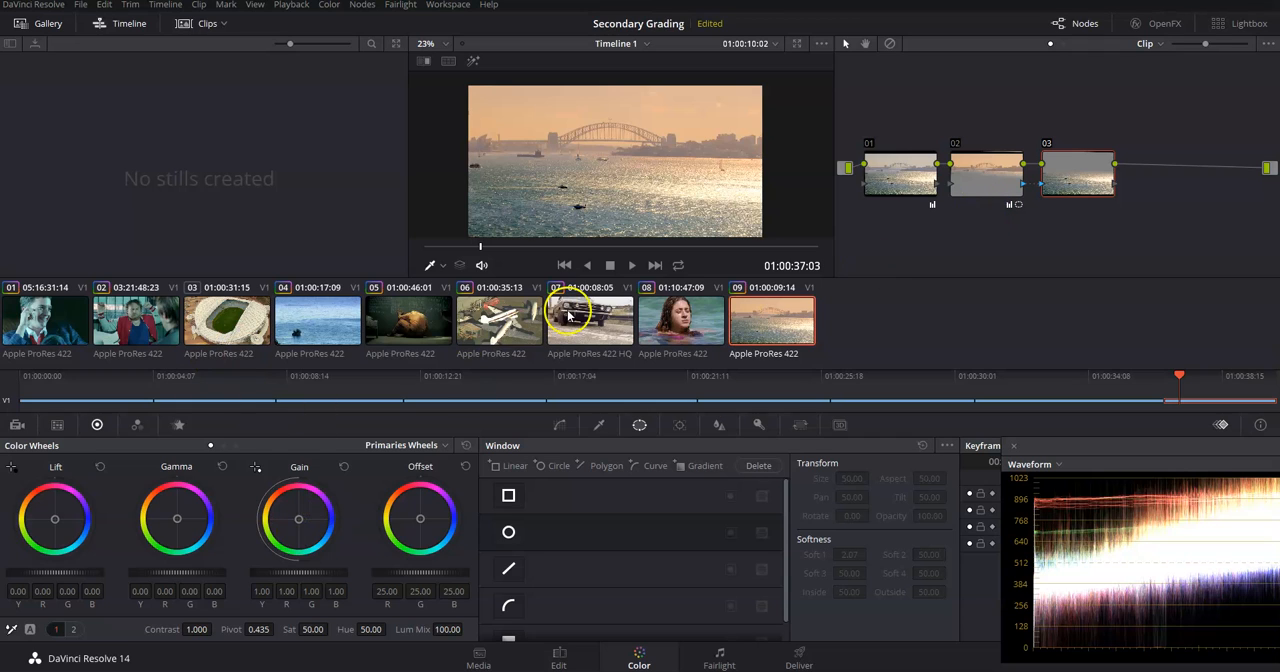
pyautogui.click(473, 61)
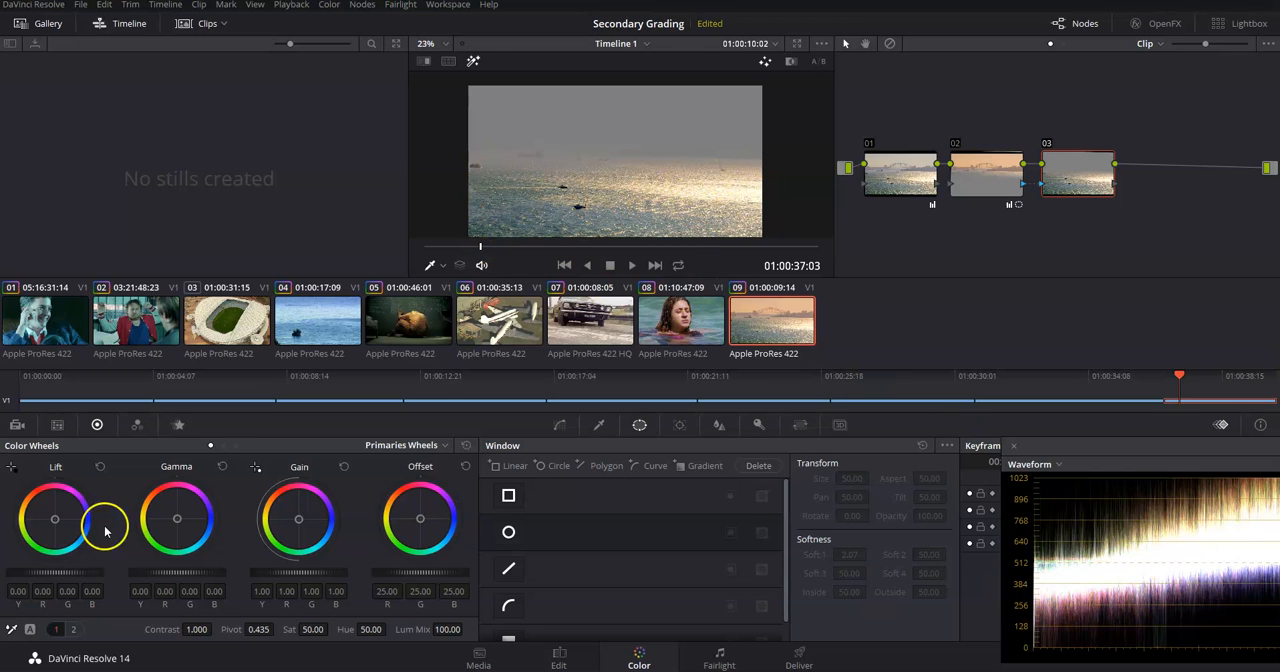
pyautogui.click(473, 61)
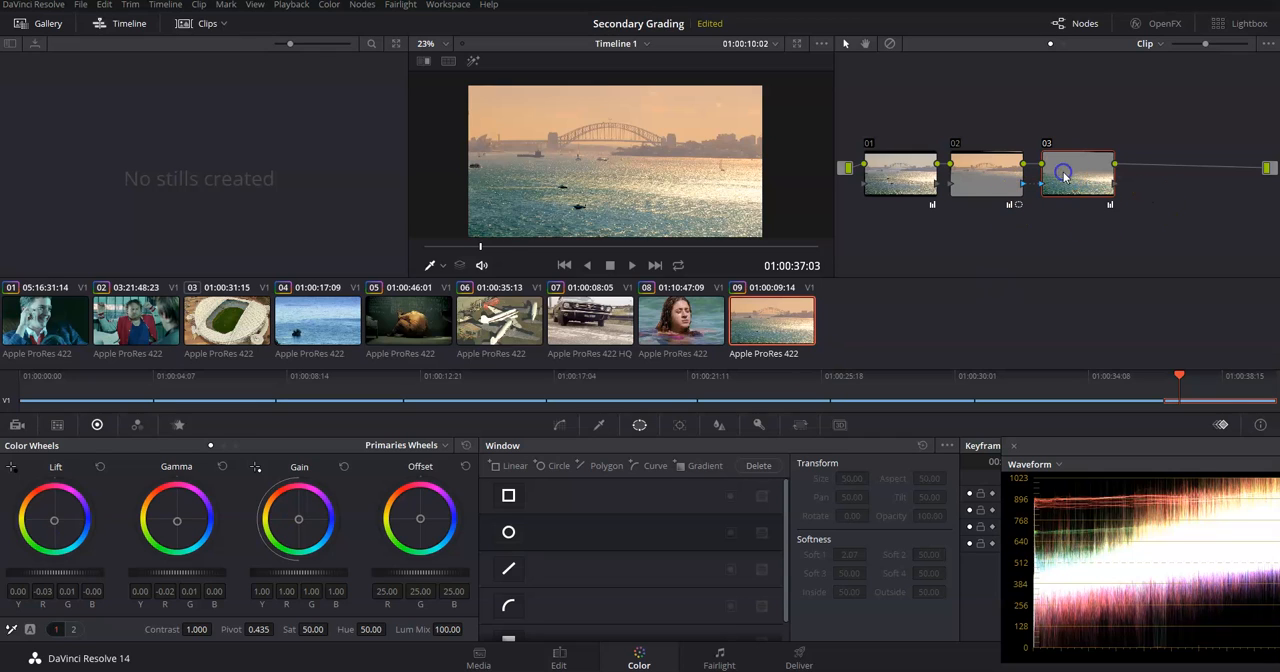
# Compare the harbour shot with node 03 disabled and enabled, and play the clip back from near its start.
pyautogui.hotkey('ctrl', 'd')
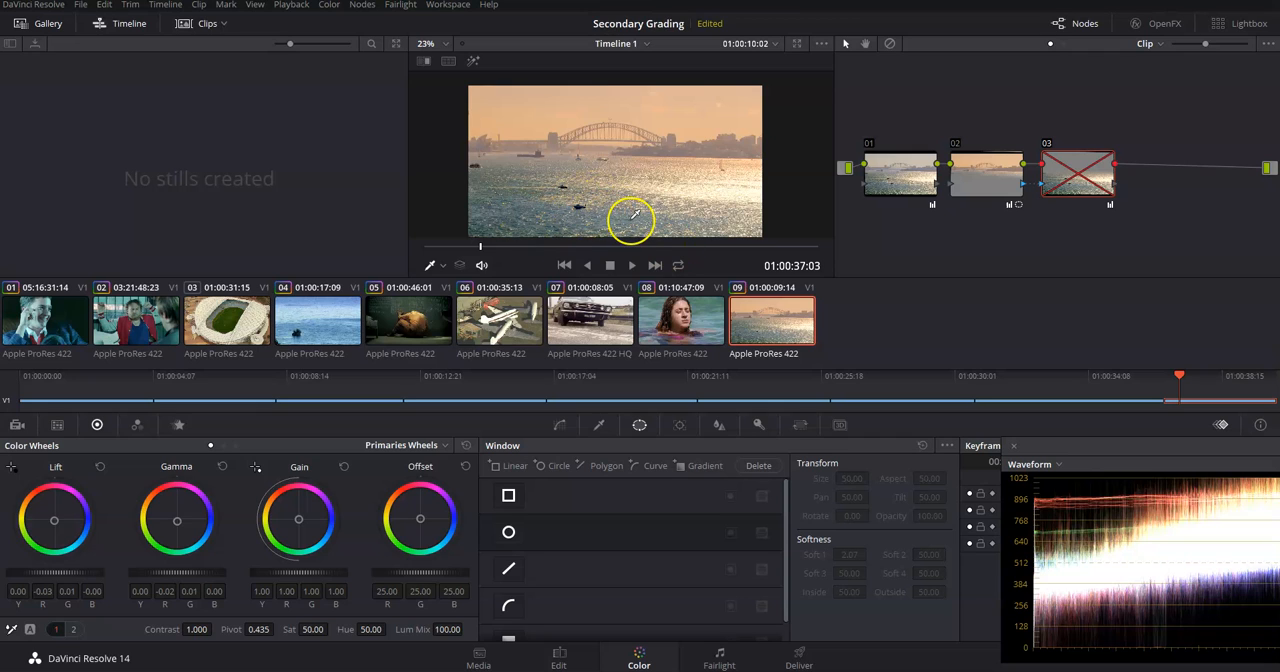
pyautogui.hotkey('ctrl', 'd')
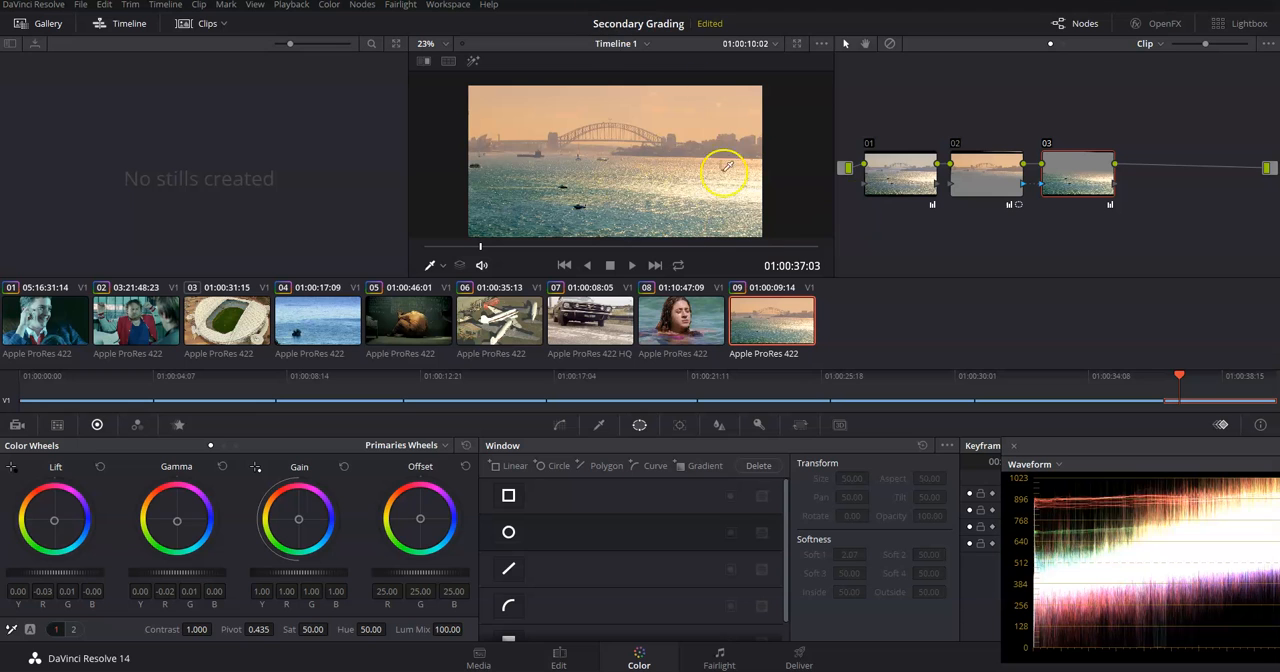
pyautogui.click(1177, 377)
pyautogui.moveTo(1177, 377)
pyautogui.mouseDown()
pyautogui.moveTo(1166, 372)
pyautogui.moveTo(1260, 376)
pyautogui.moveTo(1166, 378)
pyautogui.mouseUp()
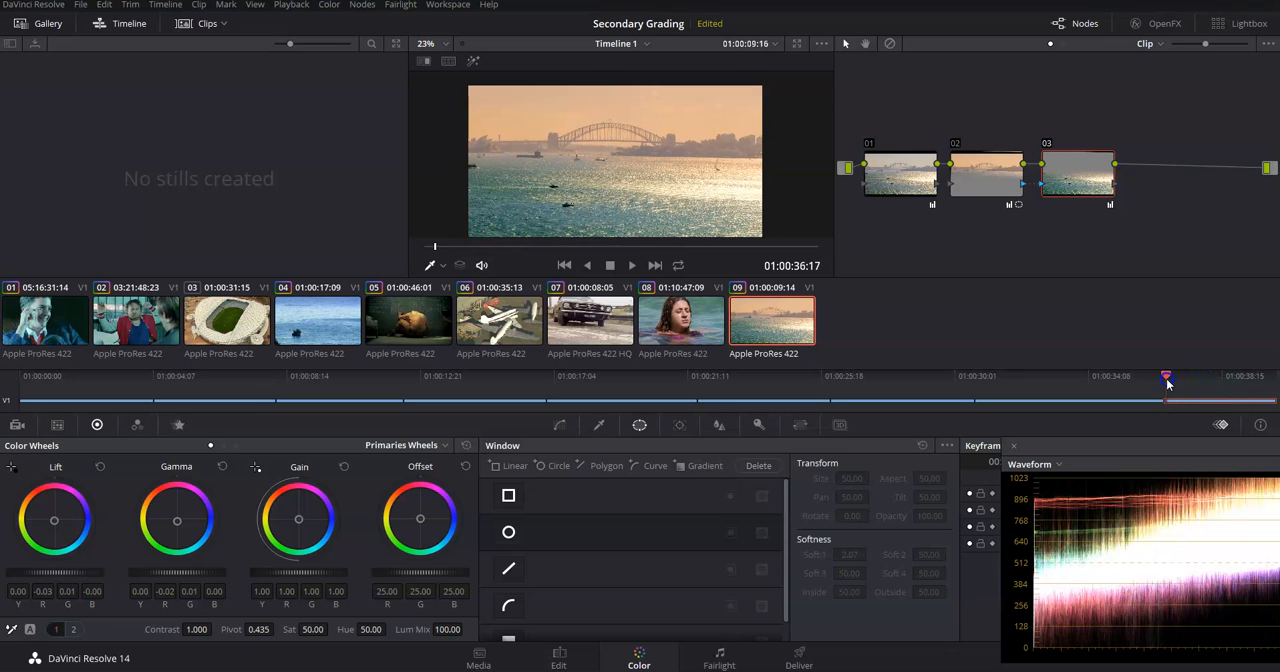
pyautogui.click(632, 265)
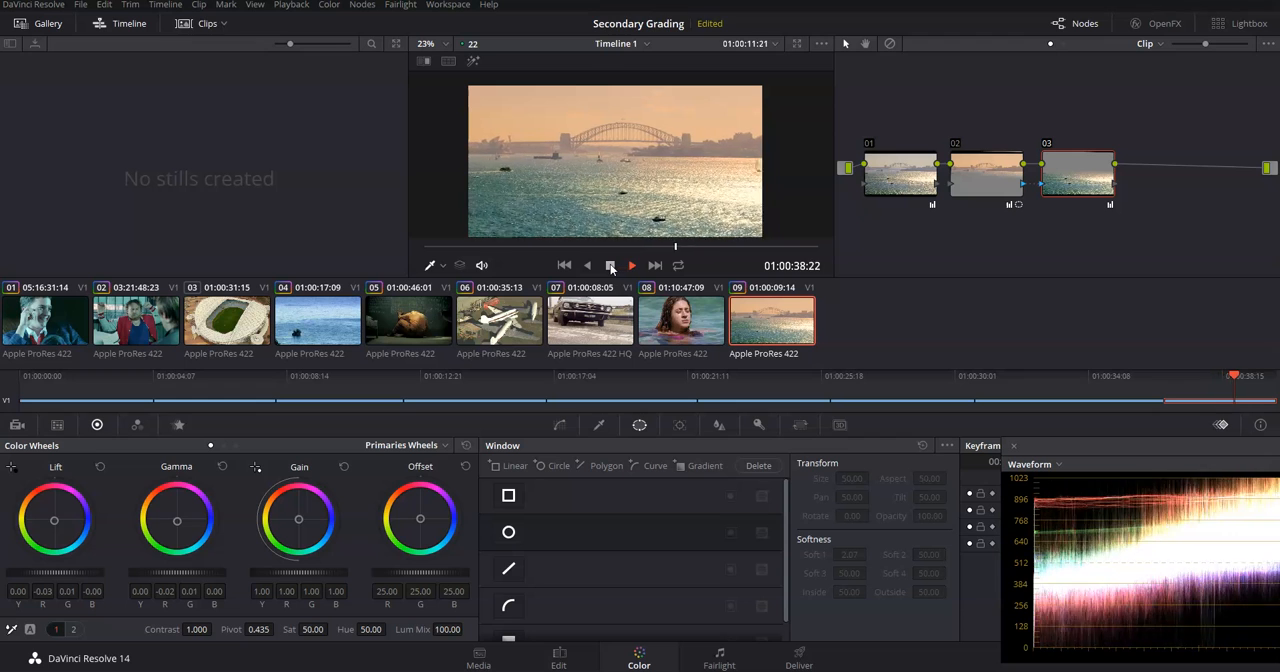
pyautogui.click(610, 265)
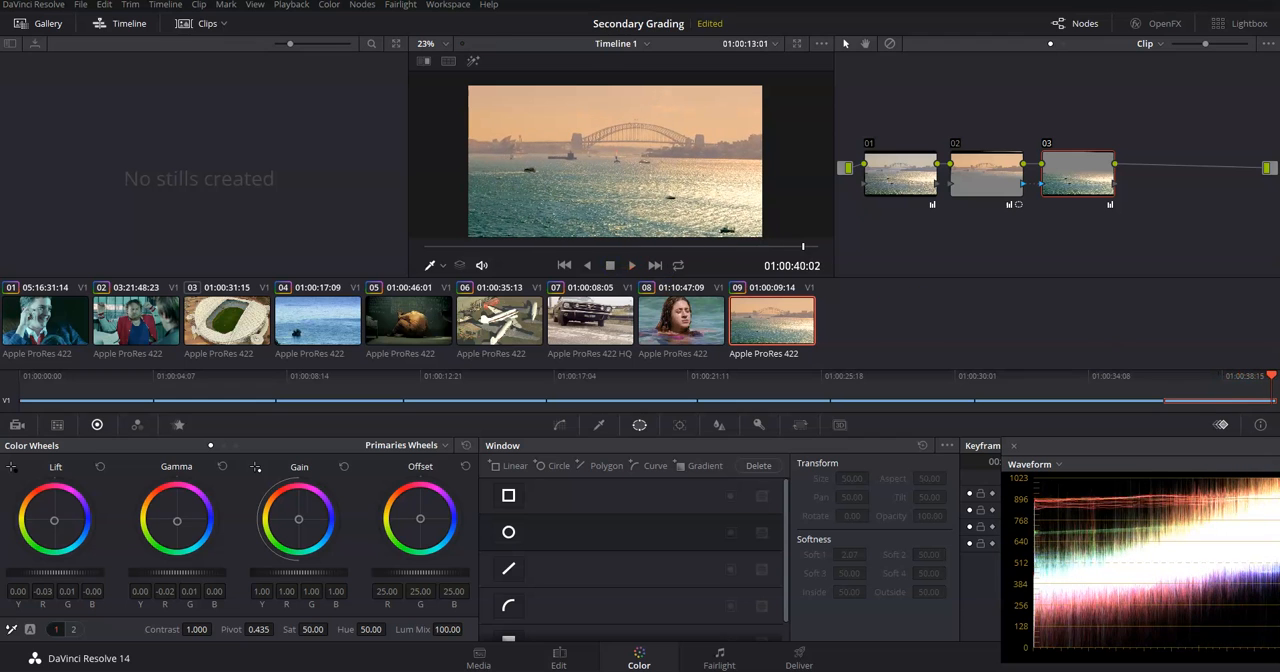
# Move the playhead back through the timeline to clip 08, the woman in the water, at 01:00:34:17.
pyautogui.moveTo(1262, 378); pyautogui.dragTo(1227, 375)
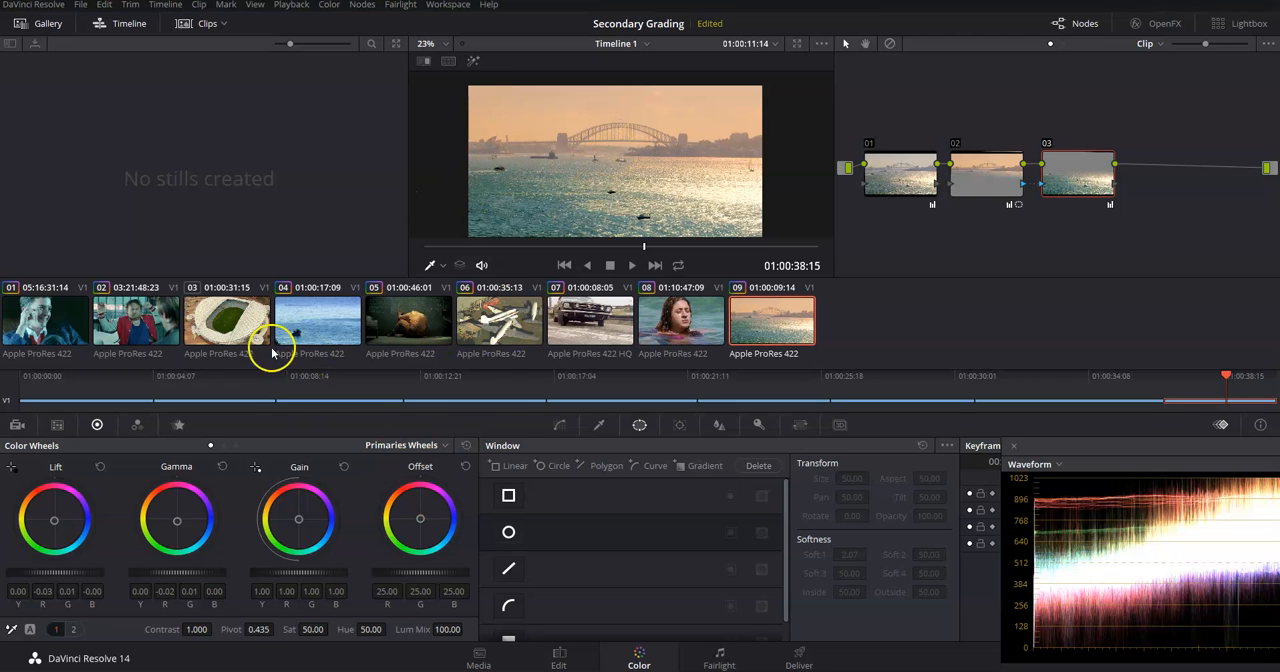
pyautogui.moveTo(497, 385); pyautogui.dragTo(1103, 395)
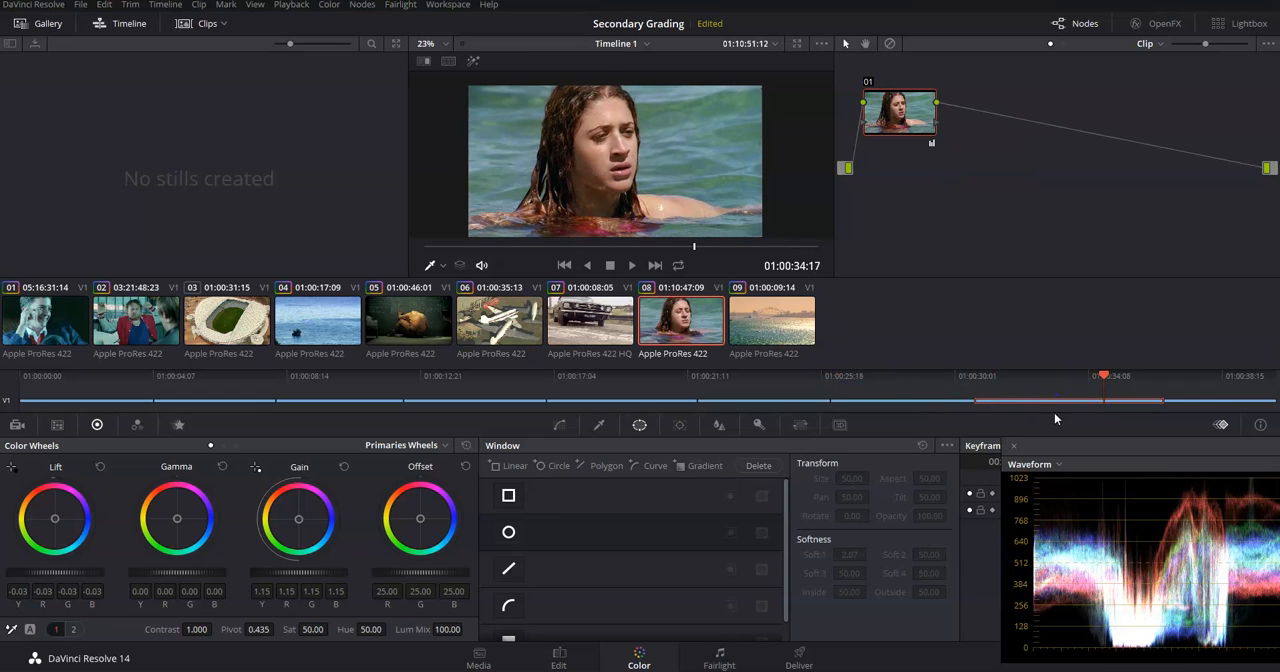